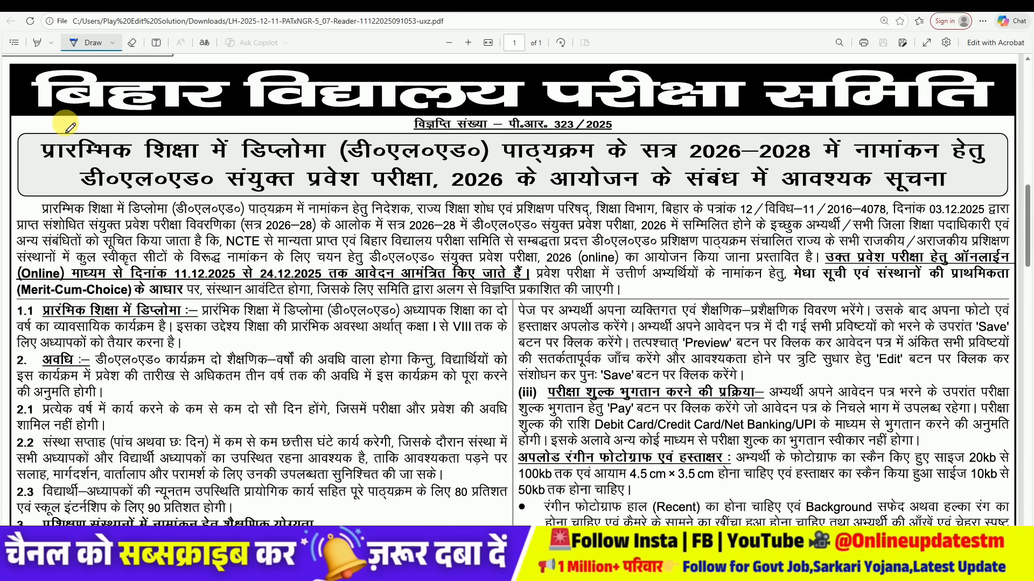
# Underline the start of the board's name and the online application dates 11.12.2025 and 24.12.2025 in the notice with the Draw pen.
pyautogui.moveTo(63, 123); pyautogui.dragTo(107, 127)
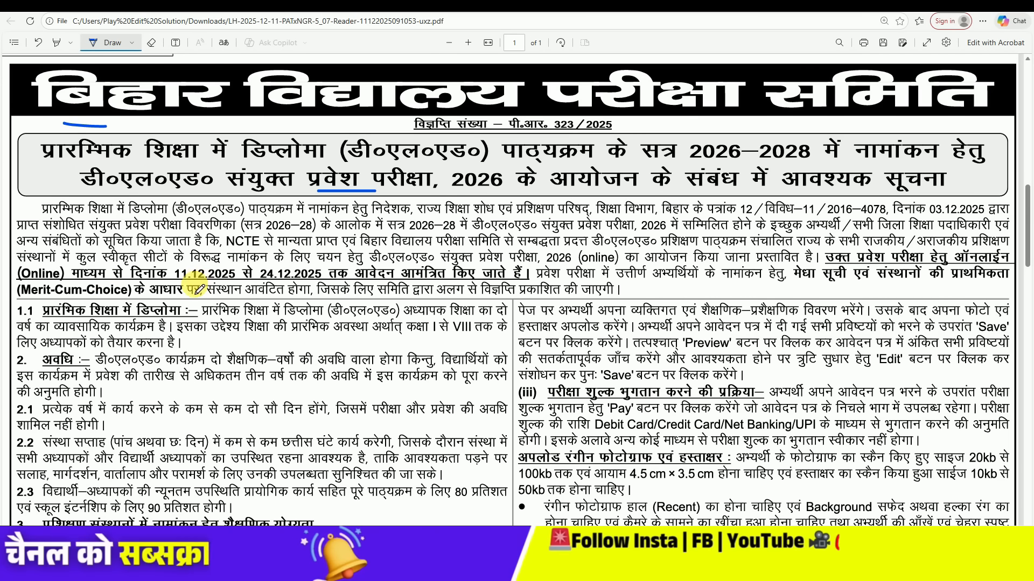
pyautogui.moveTo(171, 281); pyautogui.dragTo(301, 281)
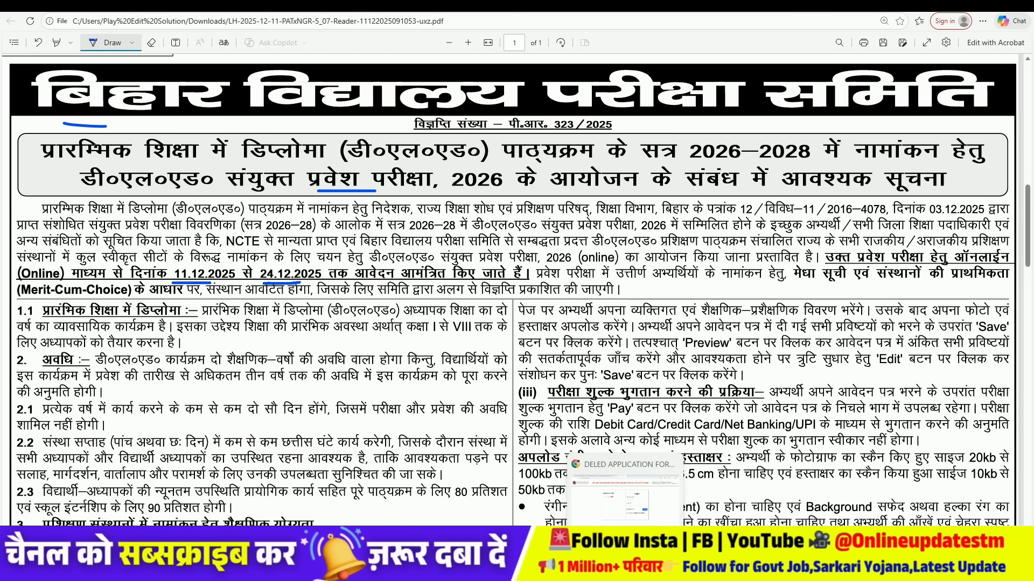
# Switch to Chrome, open the Online Update STM website from the search results and open its Bihar DElEd Admission 2026 article.
pyautogui.click(624, 569)
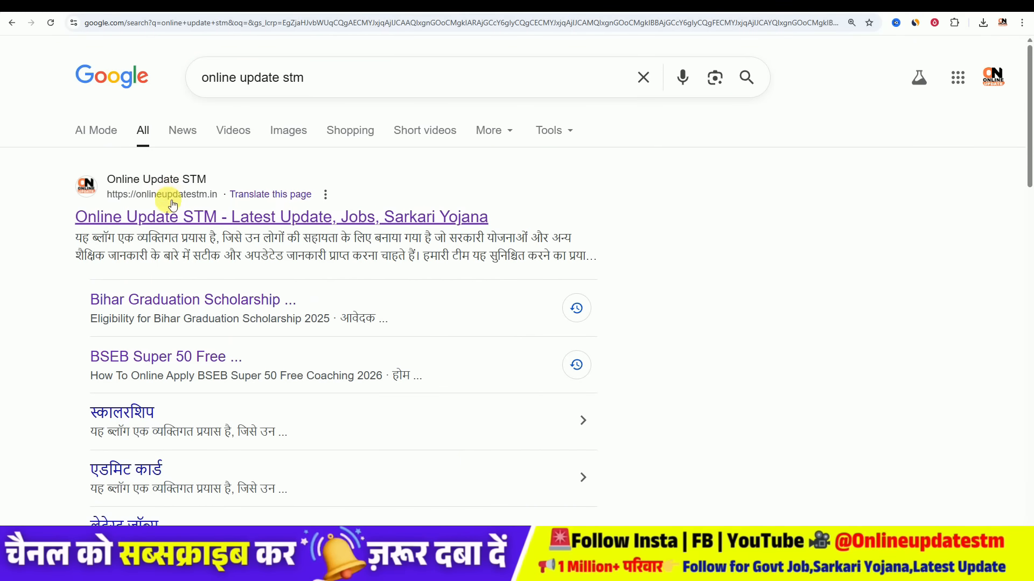
pyautogui.click(168, 218)
pyautogui.scroll(2, 261, 126)
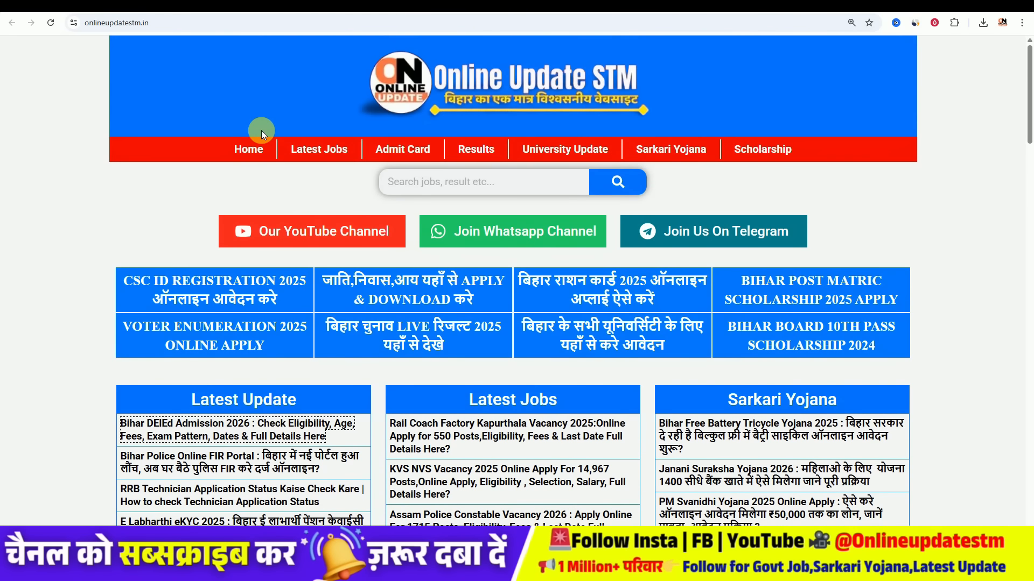
pyautogui.scroll(-2, 320, 183)
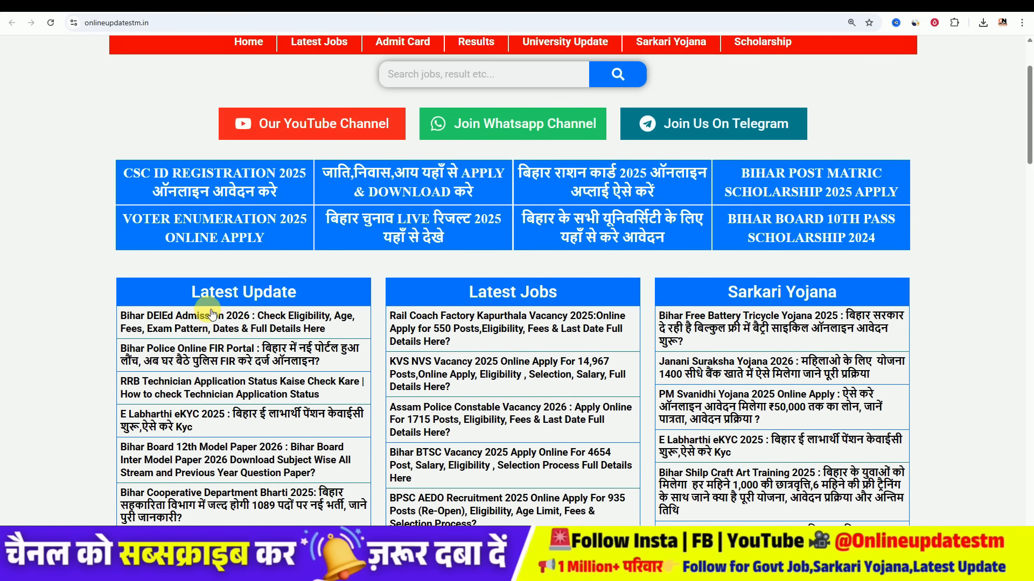
pyautogui.click(236, 322)
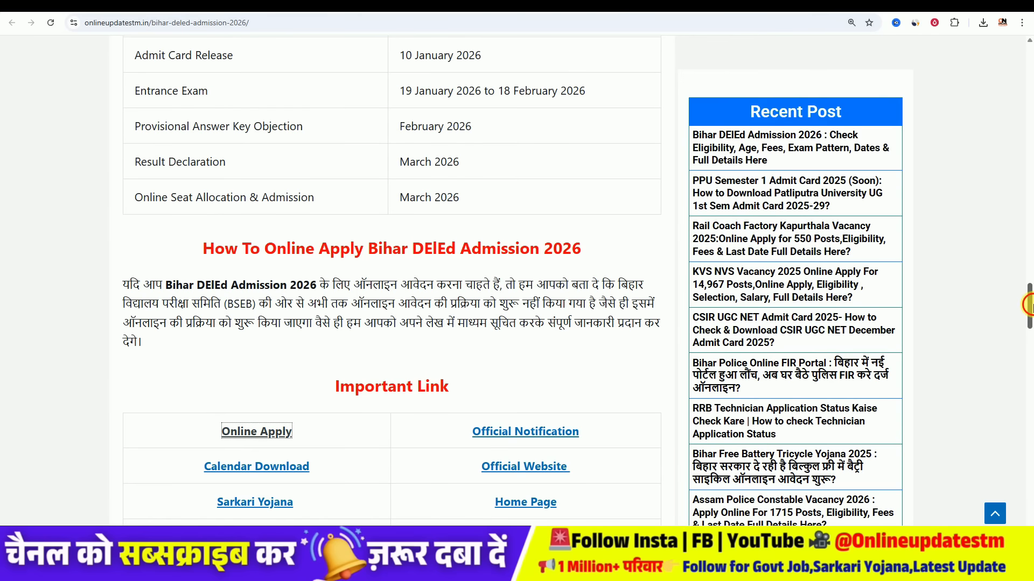
# Review the admission overview table, highlighting the course duration, exam mode, application start and end dates, exam dates and admit card date.
pyautogui.moveTo(1028, 304); pyautogui.dragTo(1029, 129)
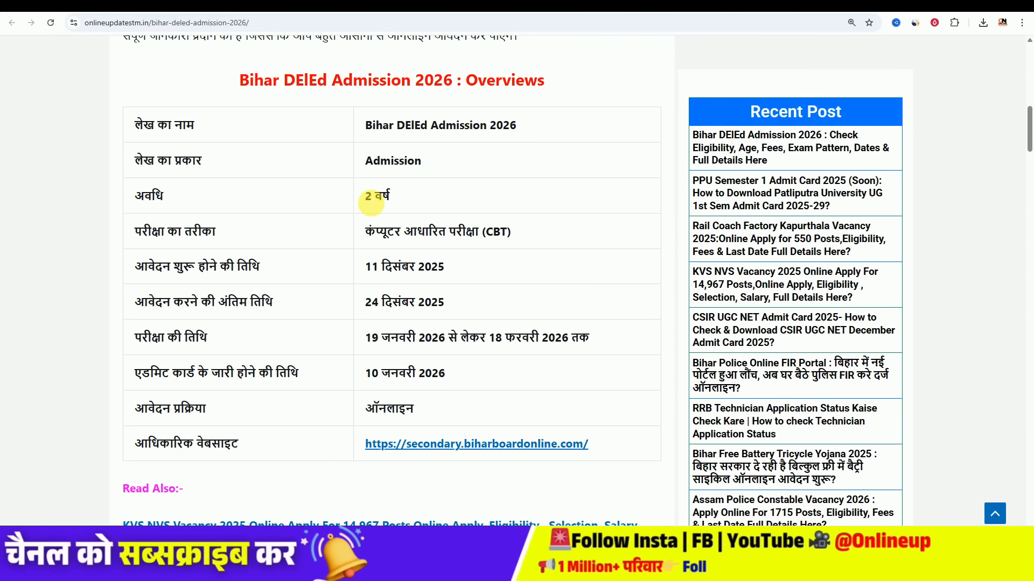
pyautogui.moveTo(365, 197); pyautogui.dragTo(389, 200)
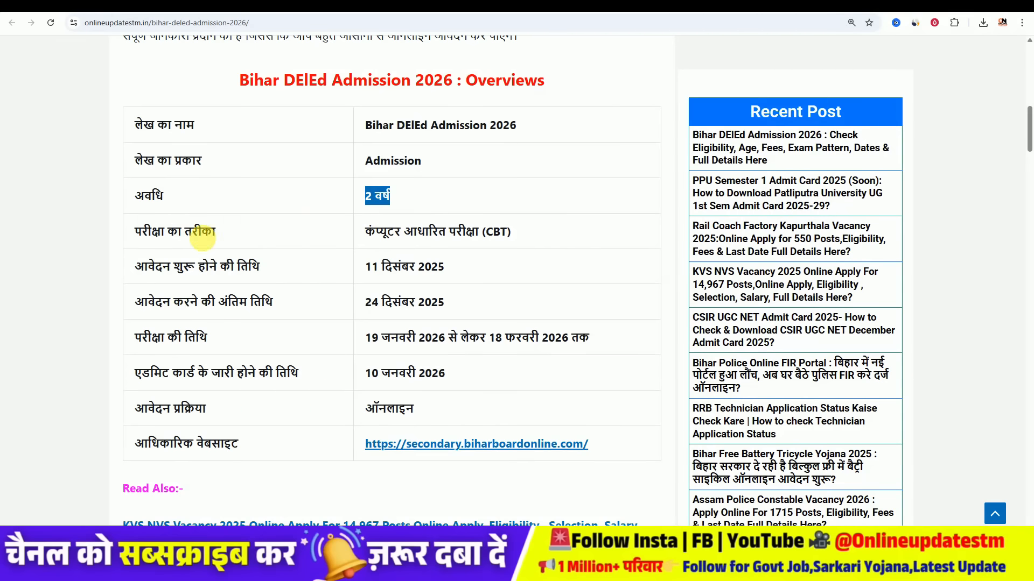
pyautogui.click(494, 235)
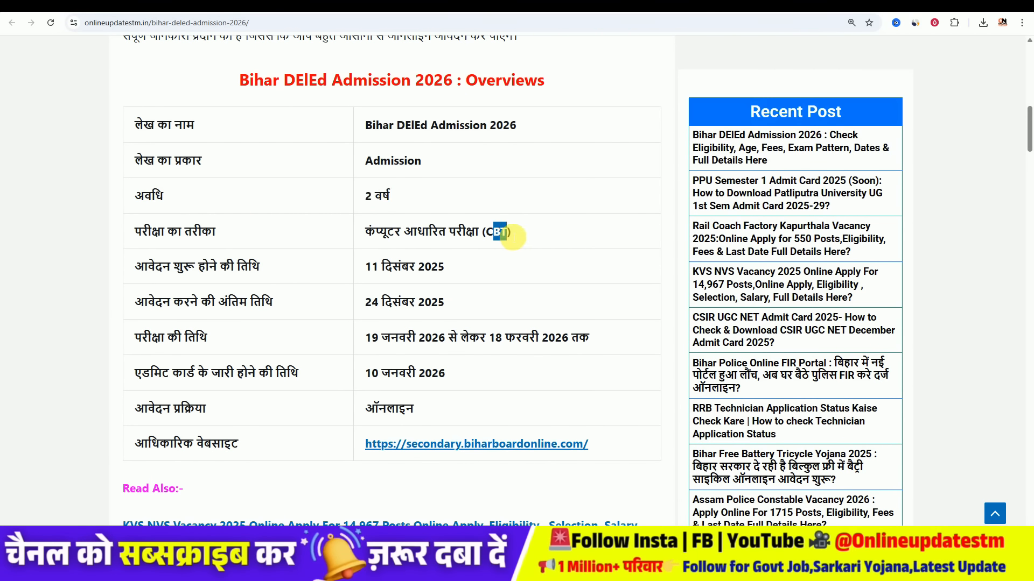
pyautogui.tripleClick(381, 267)
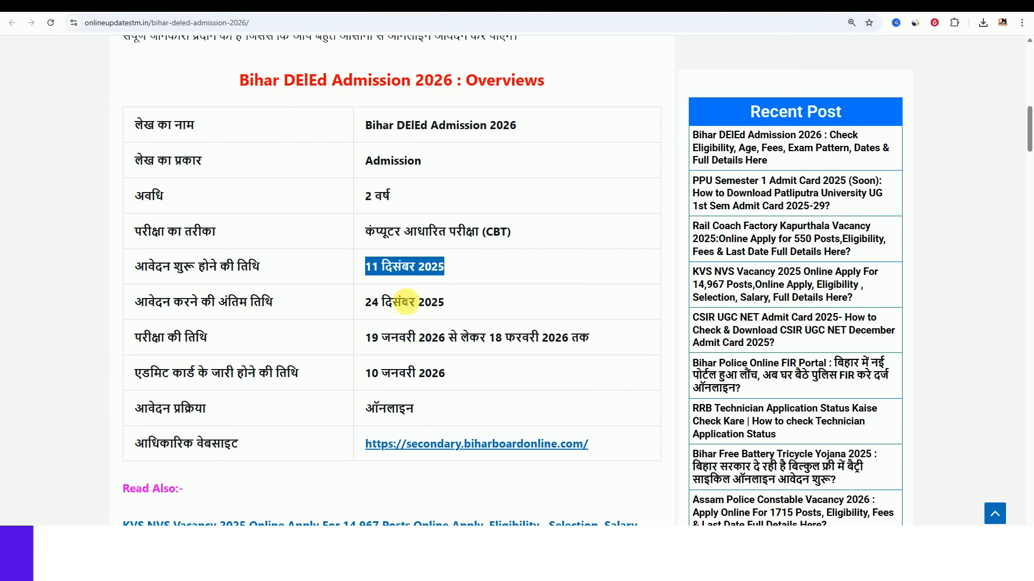
pyautogui.moveTo(362, 302); pyautogui.dragTo(440, 302)
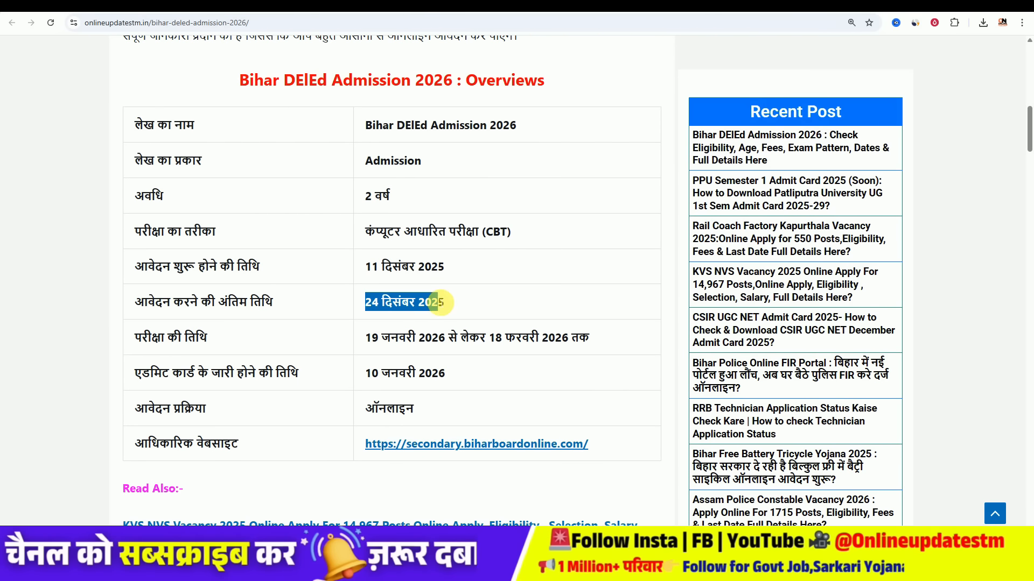
pyautogui.click(486, 313)
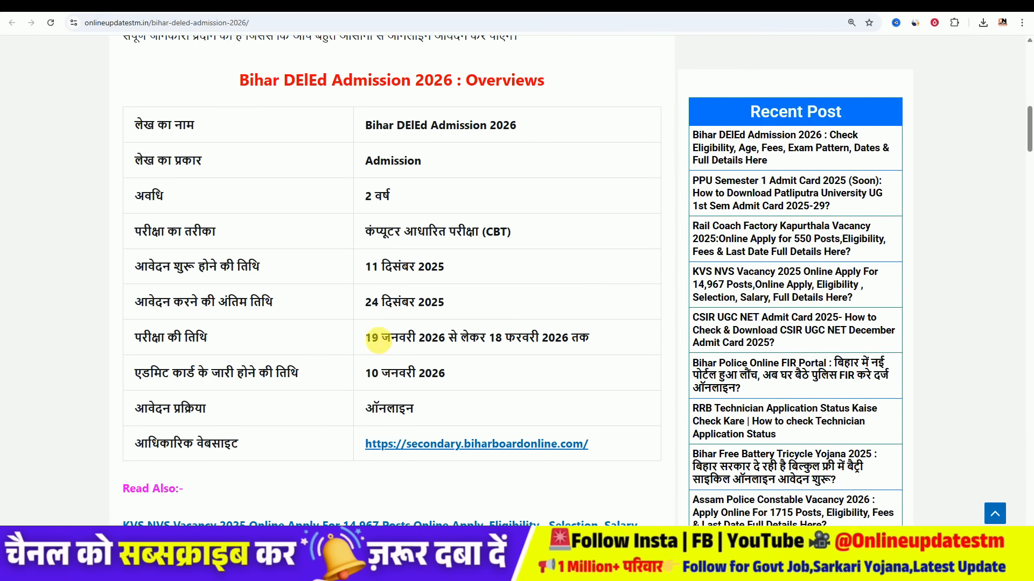
pyautogui.moveTo(373, 343); pyautogui.dragTo(605, 341)
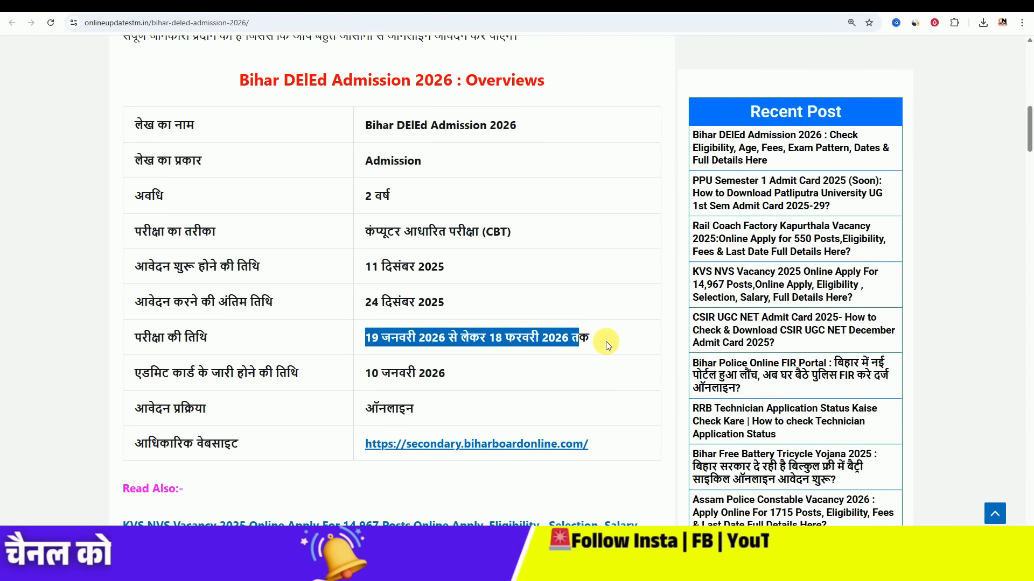
pyautogui.click(597, 345)
pyautogui.scroll(-1, 598, 345)
pyautogui.moveTo(375, 323); pyautogui.dragTo(415, 319)
pyautogui.scroll(-2, 506, 316)
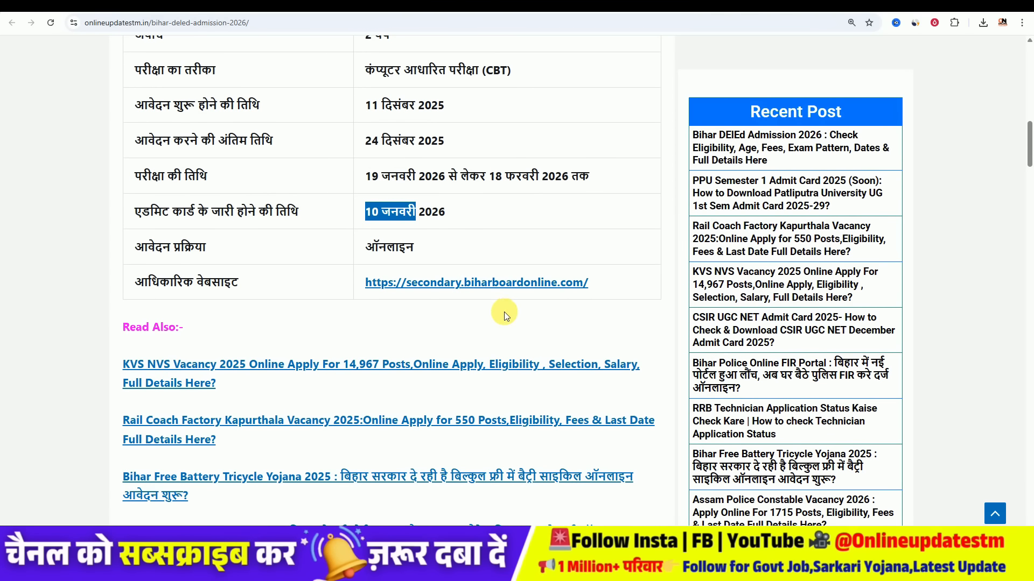
# Review the eligibility section, highlighting the class 12 pass requirement and the minimum age.
pyautogui.scroll(-5, 489, 277)
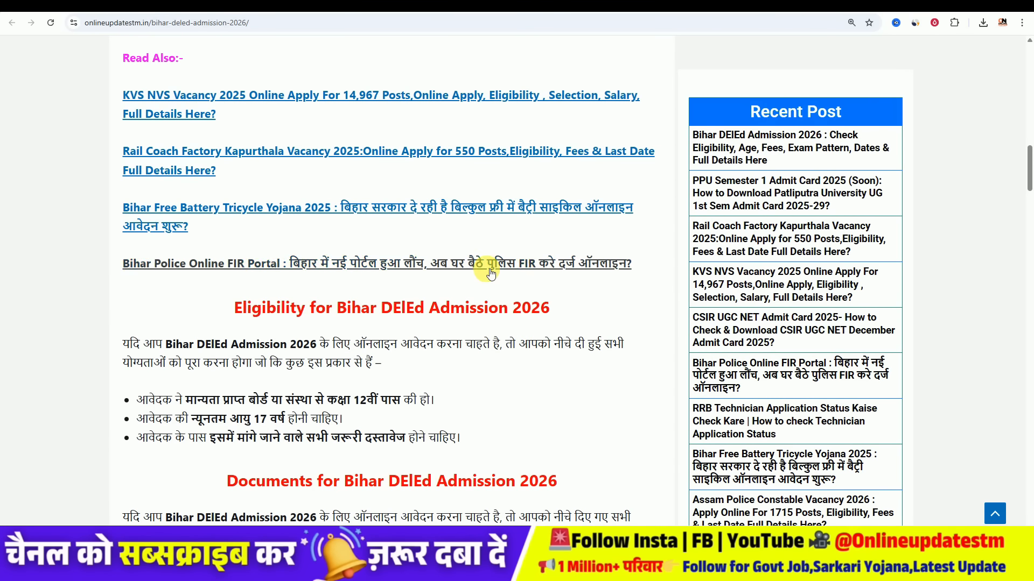
pyautogui.scroll(-1, 485, 269)
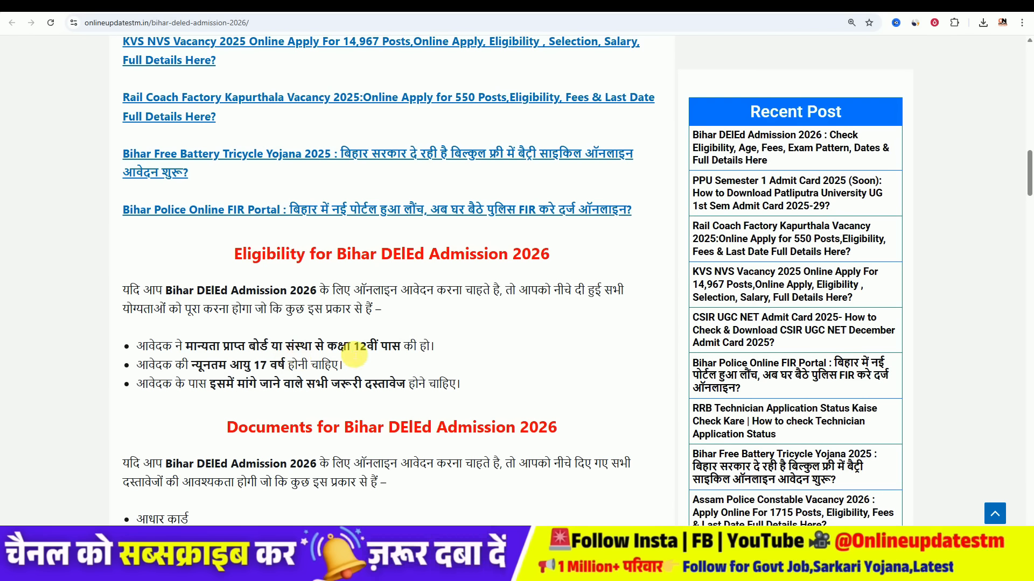
pyautogui.moveTo(362, 352); pyautogui.dragTo(413, 354)
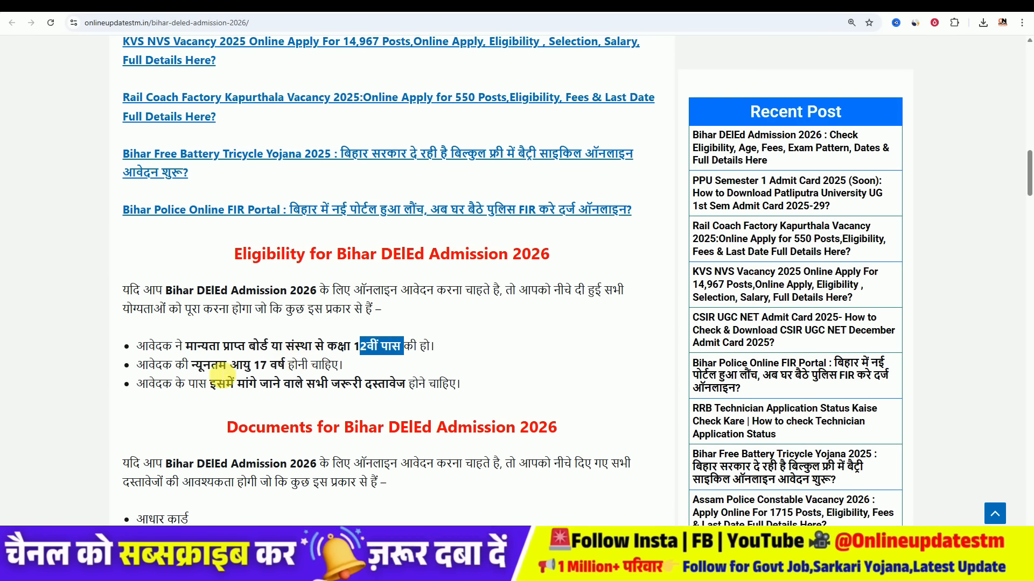
pyautogui.moveTo(189, 366); pyautogui.dragTo(286, 369)
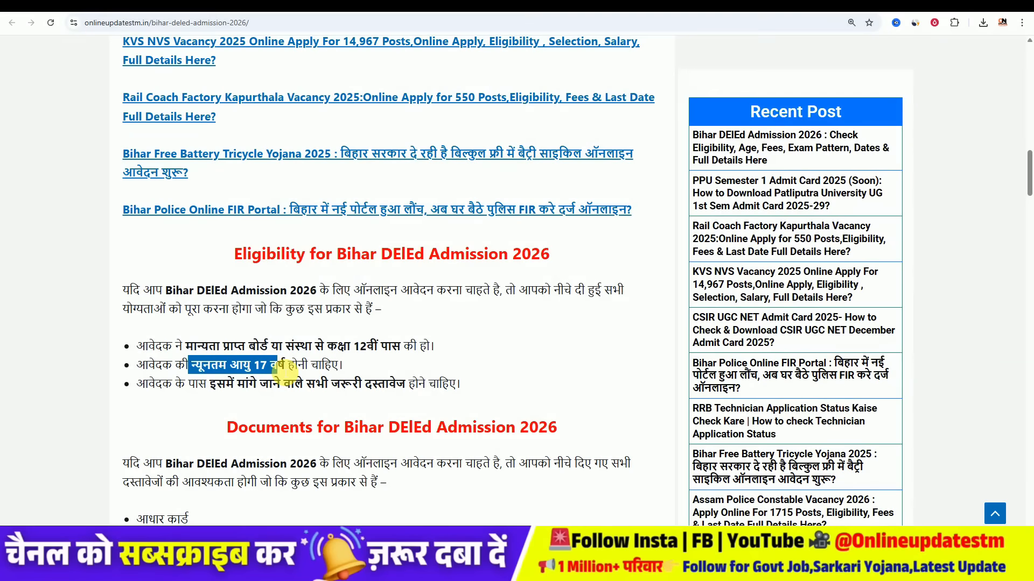
# Review the application fees table, highlighting the fee for each category group.
pyautogui.scroll(-9, 299, 365)
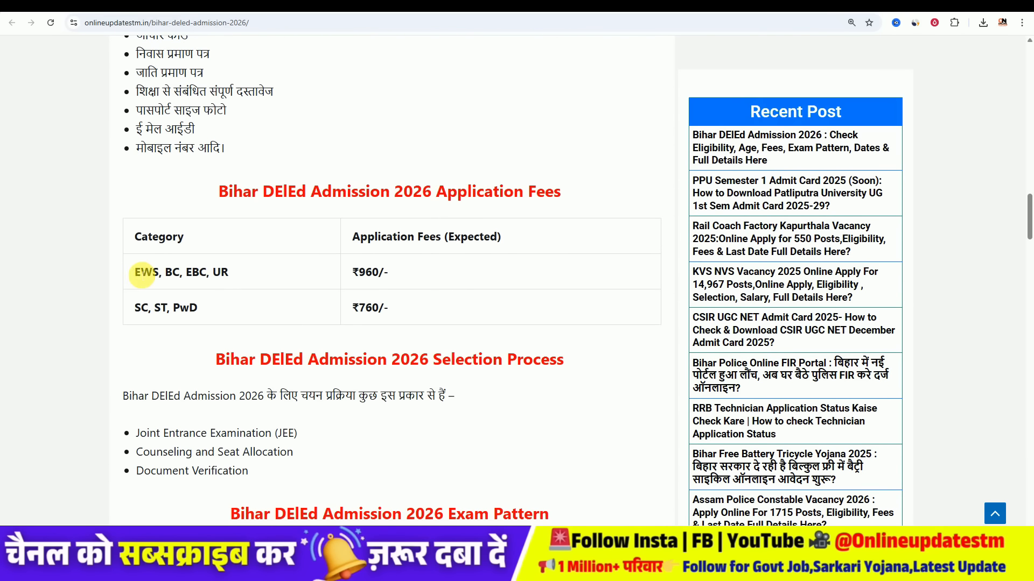
pyautogui.moveTo(185, 278); pyautogui.dragTo(224, 277)
pyautogui.moveTo(351, 273); pyautogui.dragTo(401, 275)
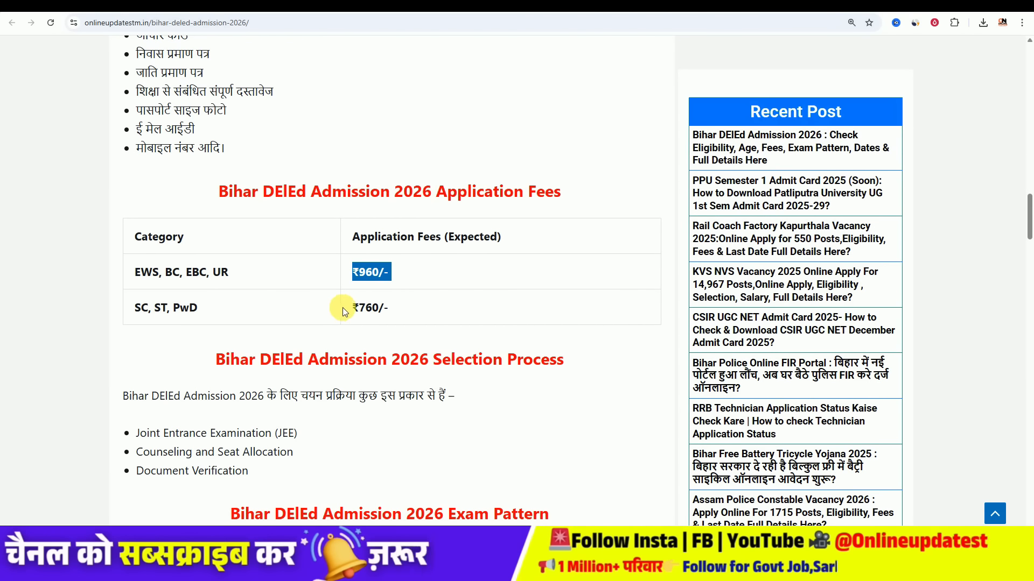
pyautogui.moveTo(359, 308); pyautogui.dragTo(393, 308)
# Examine the article's selection process, exam pattern table and important dates.
pyautogui.scroll(-5, 396, 302)
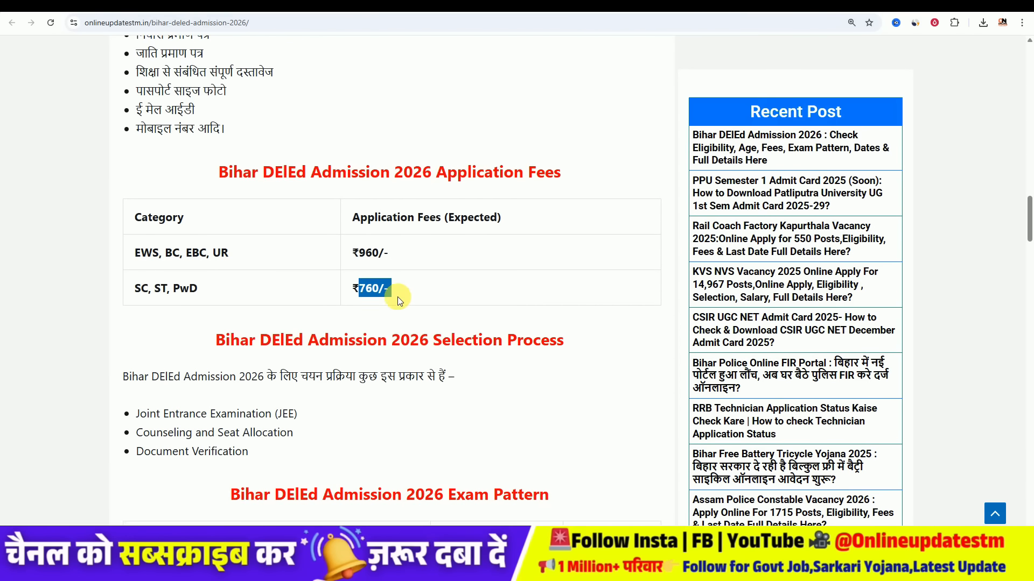
pyautogui.scroll(-1, 422, 211)
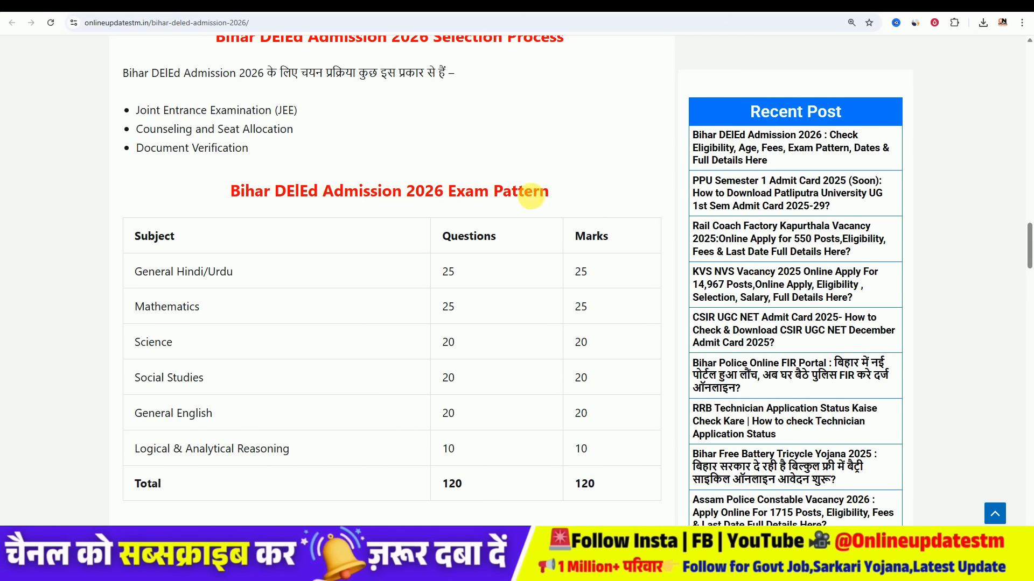
pyautogui.moveTo(456, 193); pyautogui.dragTo(503, 194)
pyautogui.scroll(-1, 462, 286)
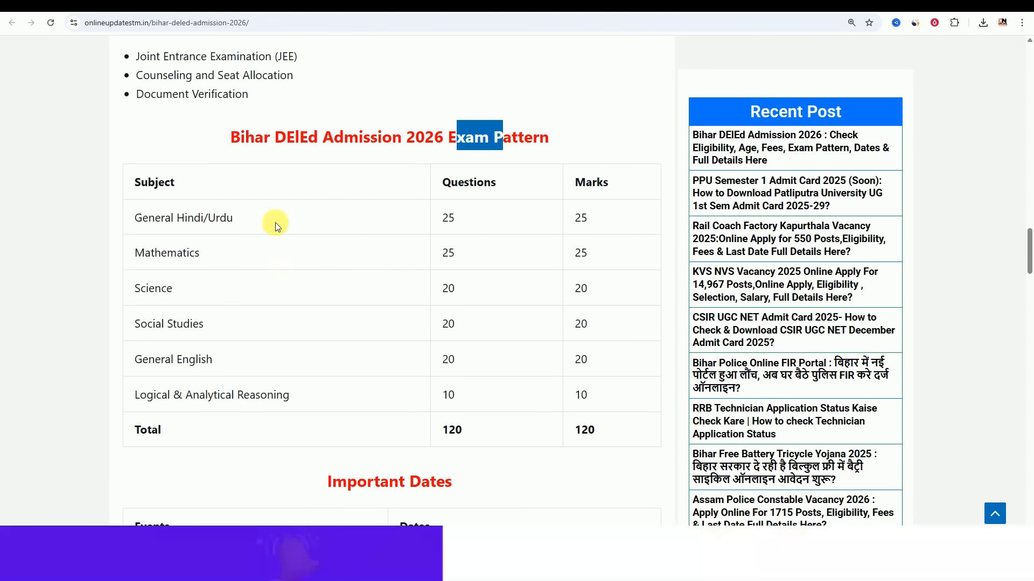
pyautogui.scroll(-1, 275, 231)
pyautogui.scroll(-11, 275, 228)
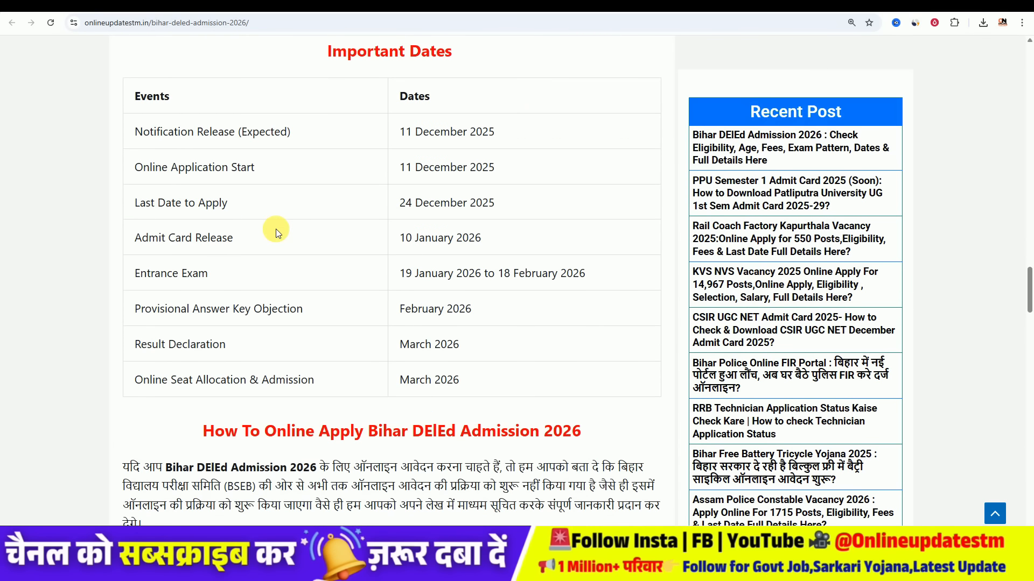
# Follow the article's Online Apply link and open the new candidate registration form on the application portal.
pyautogui.scroll(-3, 278, 228)
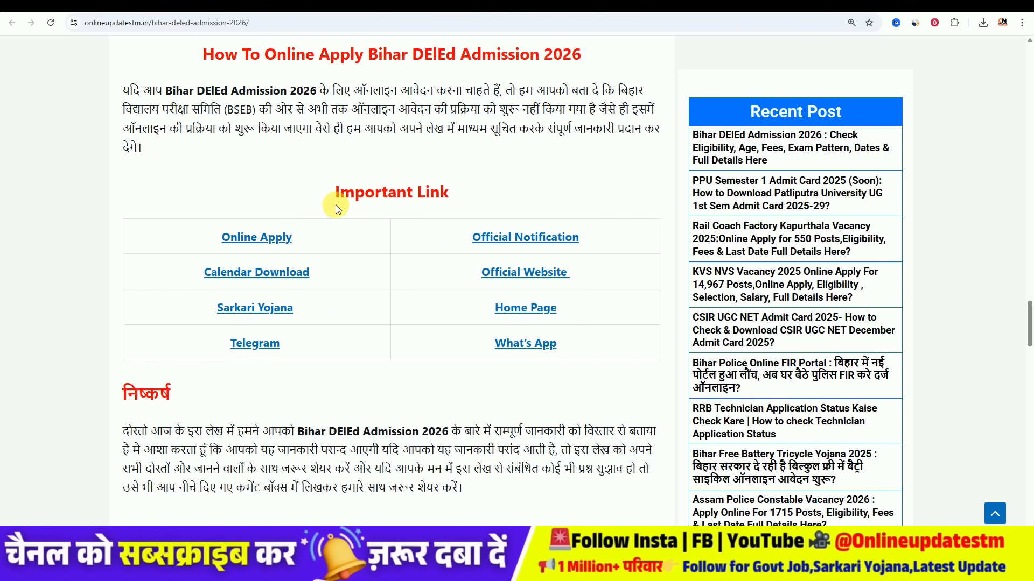
pyautogui.click(267, 239)
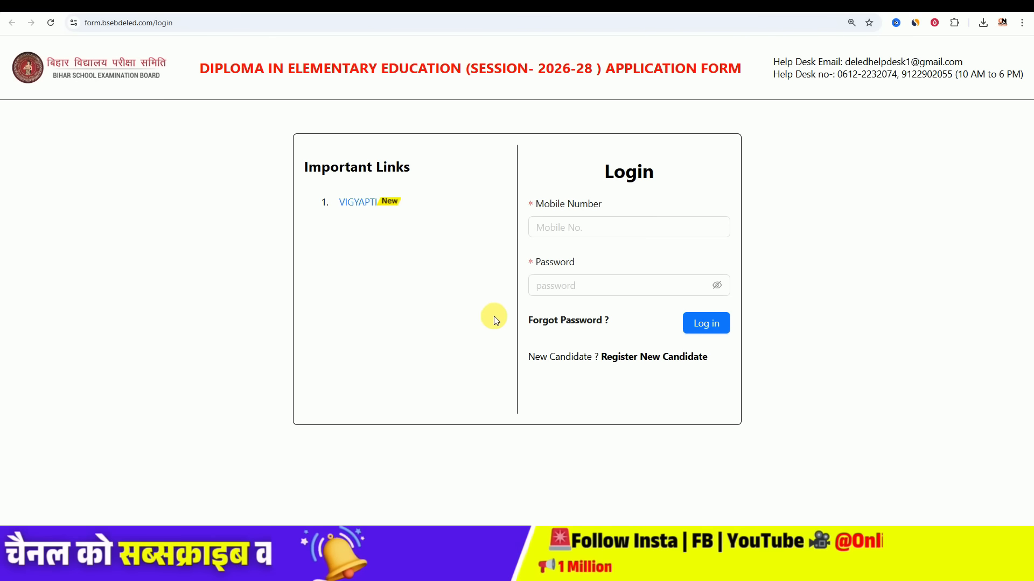
pyautogui.moveTo(536, 359); pyautogui.dragTo(571, 359)
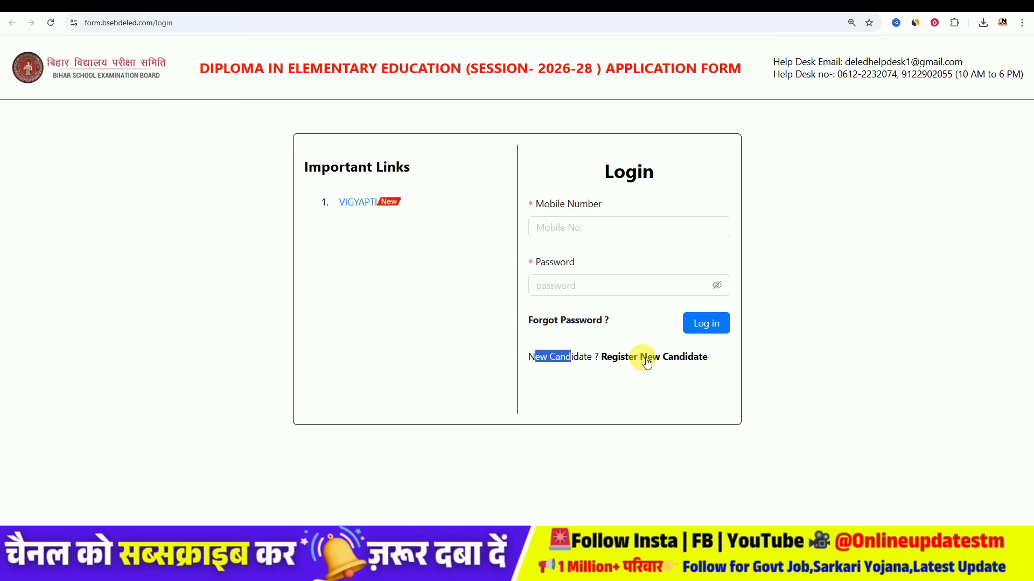
pyautogui.click(646, 360)
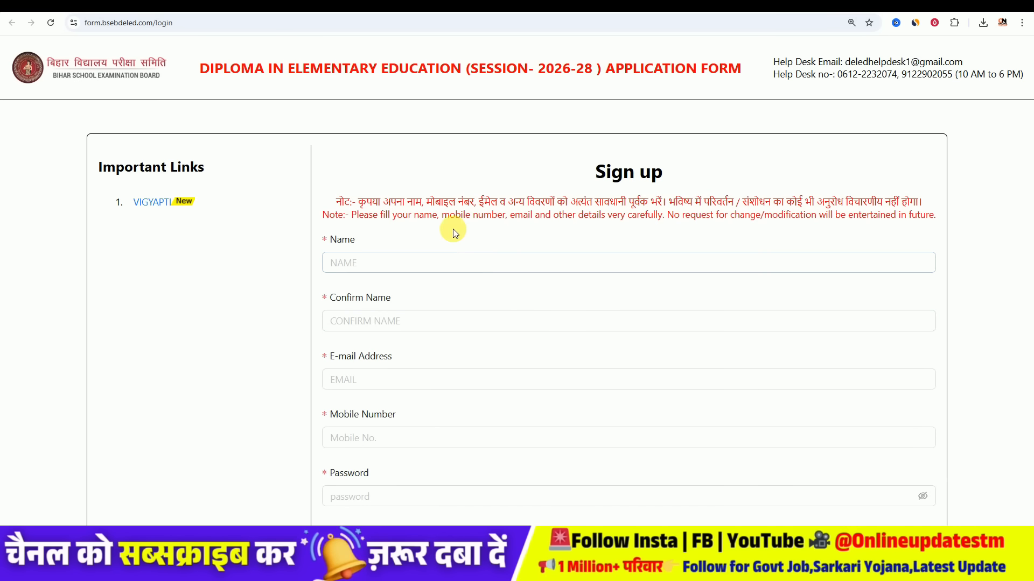
# Review the required sign-up fields and highlight the opening characters of the sample password in the text editor.
pyautogui.scroll(-1, 435, 213)
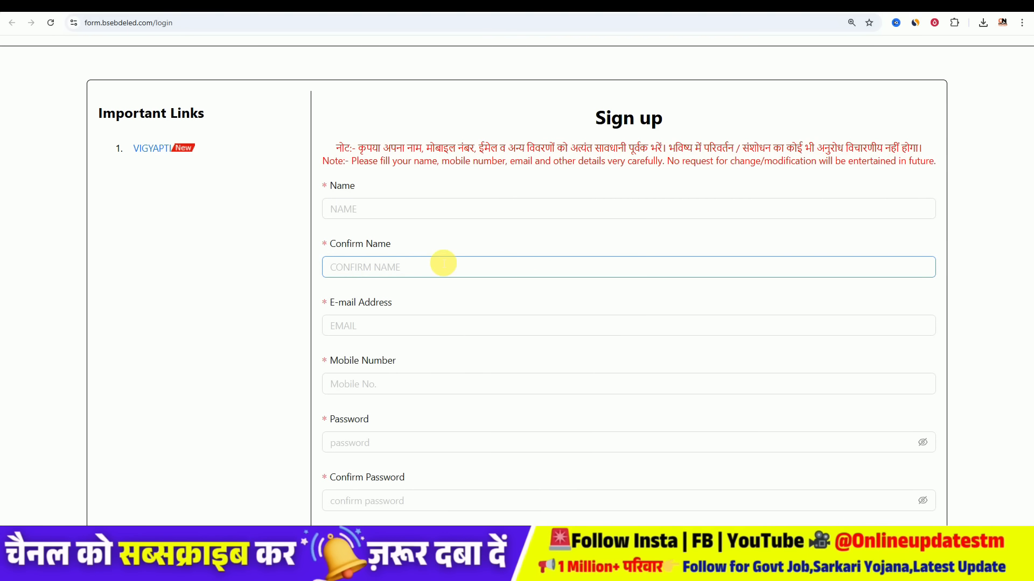
pyautogui.scroll(-1, 409, 266)
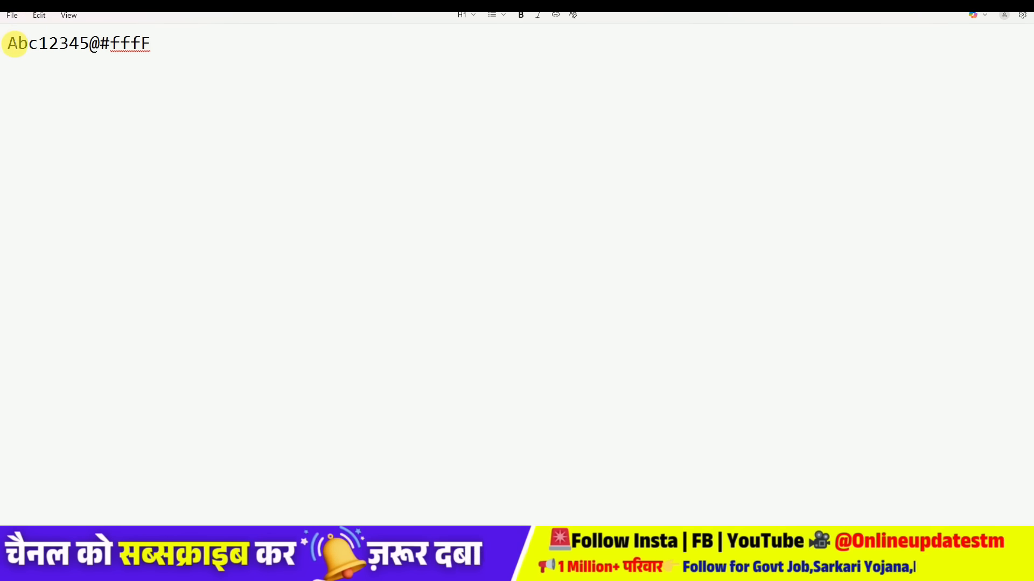
pyautogui.moveTo(9, 43); pyautogui.dragTo(40, 44)
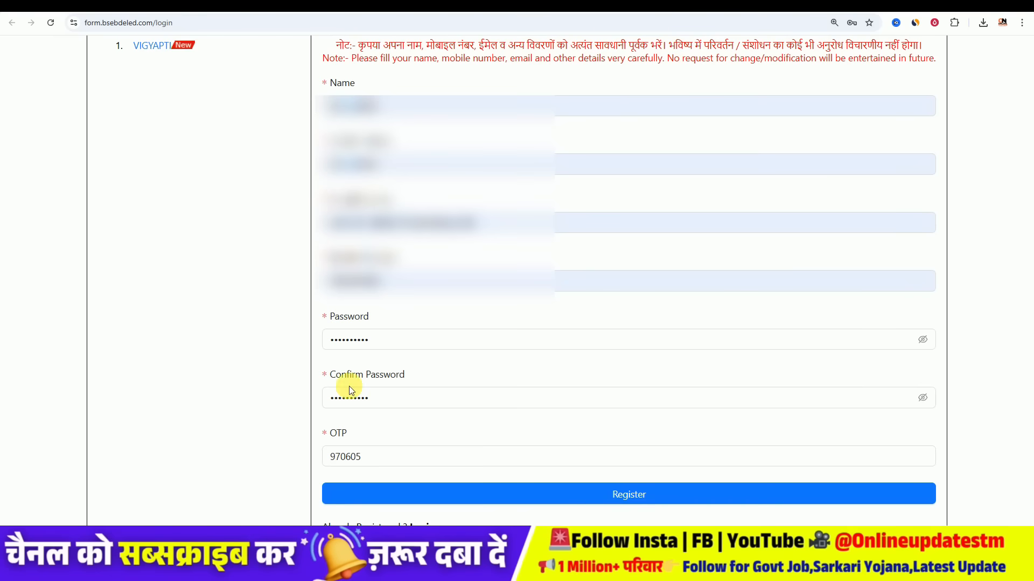
# Submit the completed candidate registration and decline saving the login password in the browser.
pyautogui.click(636, 498)
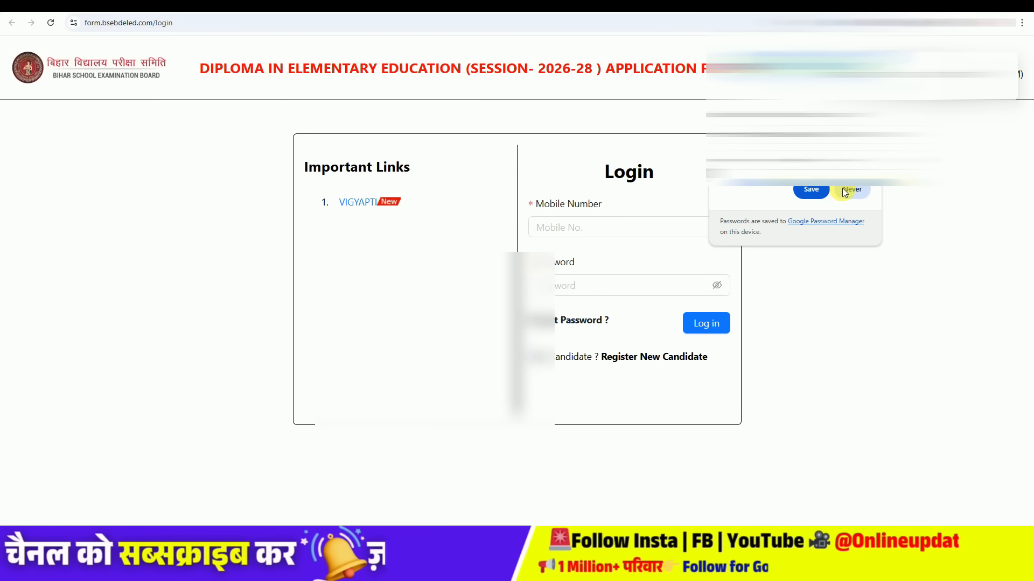
pyautogui.click(853, 190)
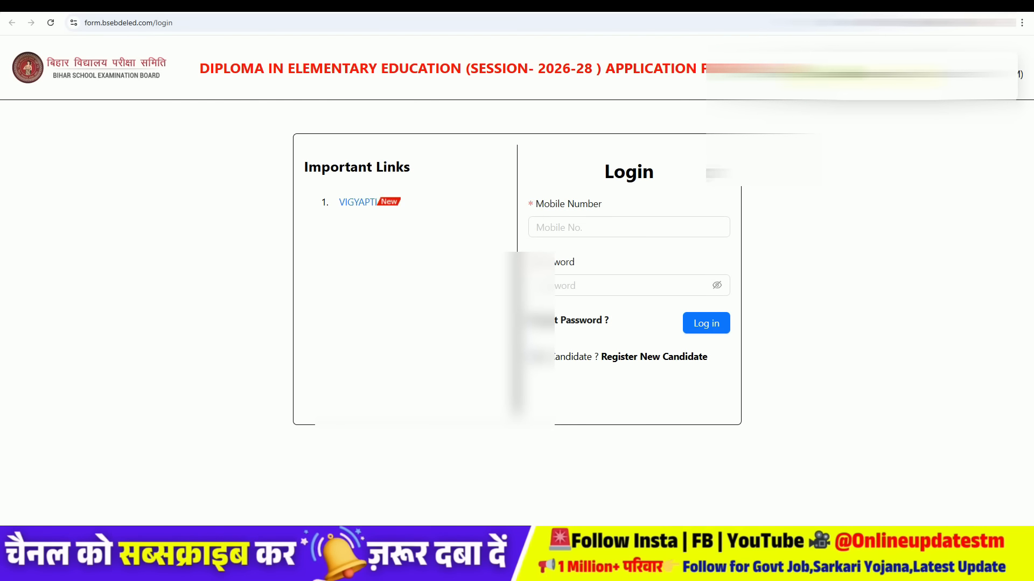
pyautogui.click(935, 22)
pyautogui.click(927, 69)
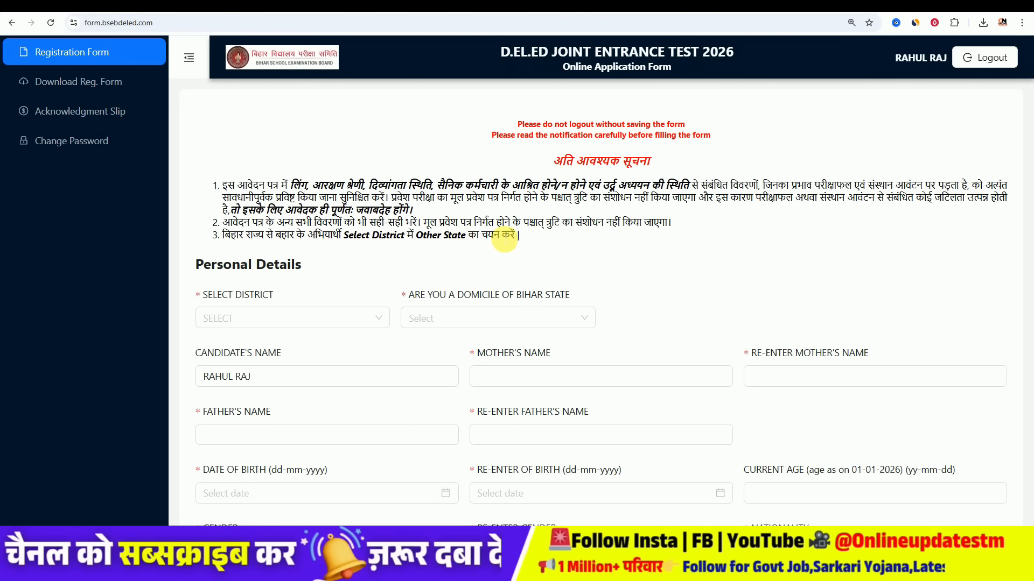
# Select SITAMARHI (52) as the district and also try the OTHER STATE (99) option from the same list.
pyautogui.scroll(-2, 330, 239)
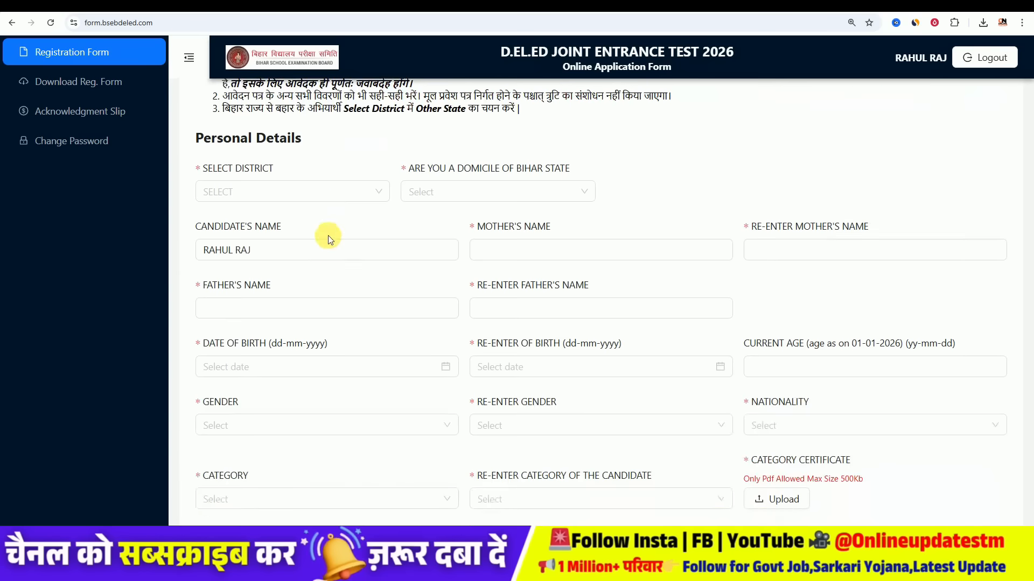
pyautogui.click(289, 160)
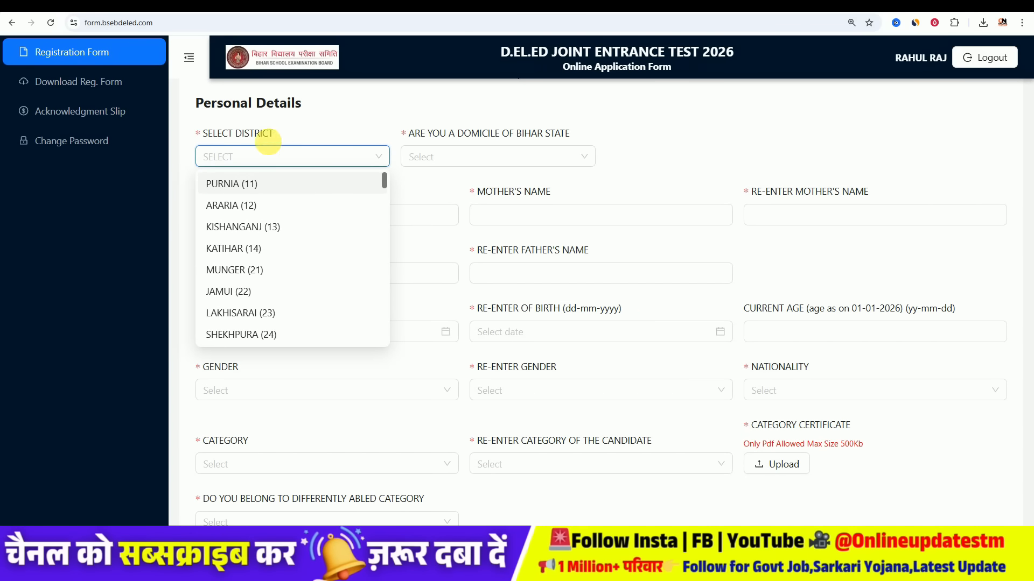
pyautogui.scroll(-6, 293, 253)
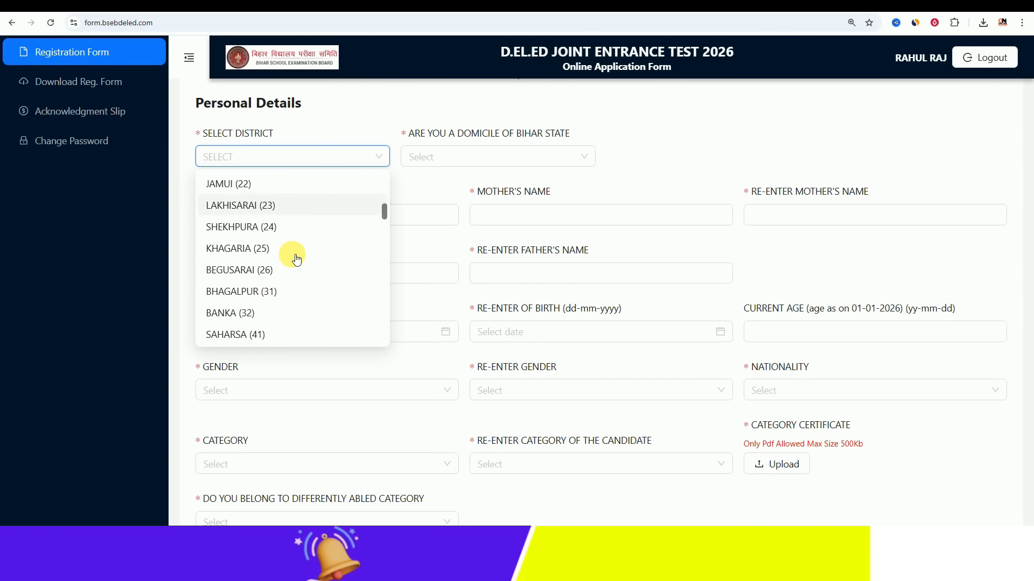
pyautogui.scroll(1, 278, 261)
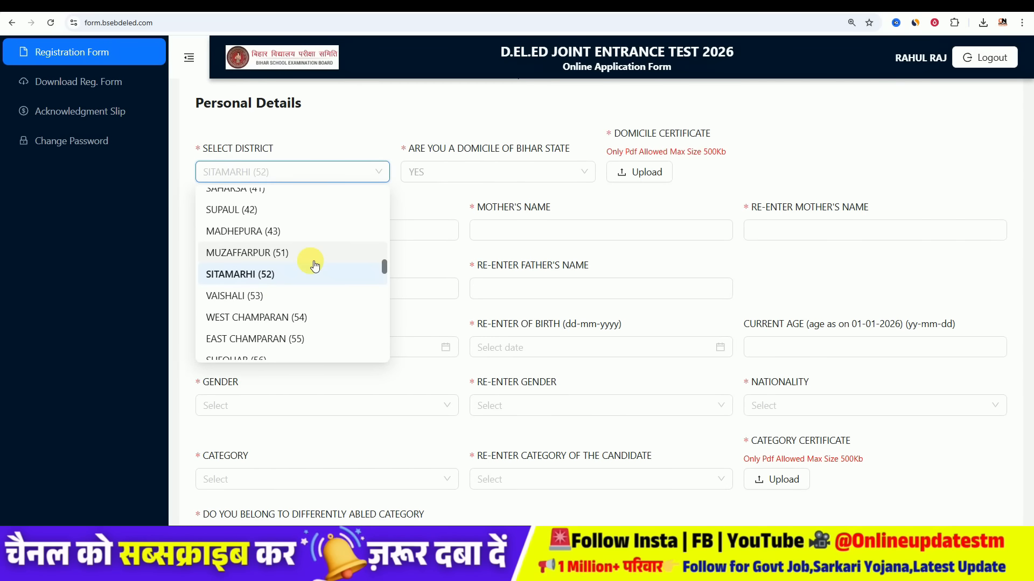
pyautogui.scroll(-8, 312, 266)
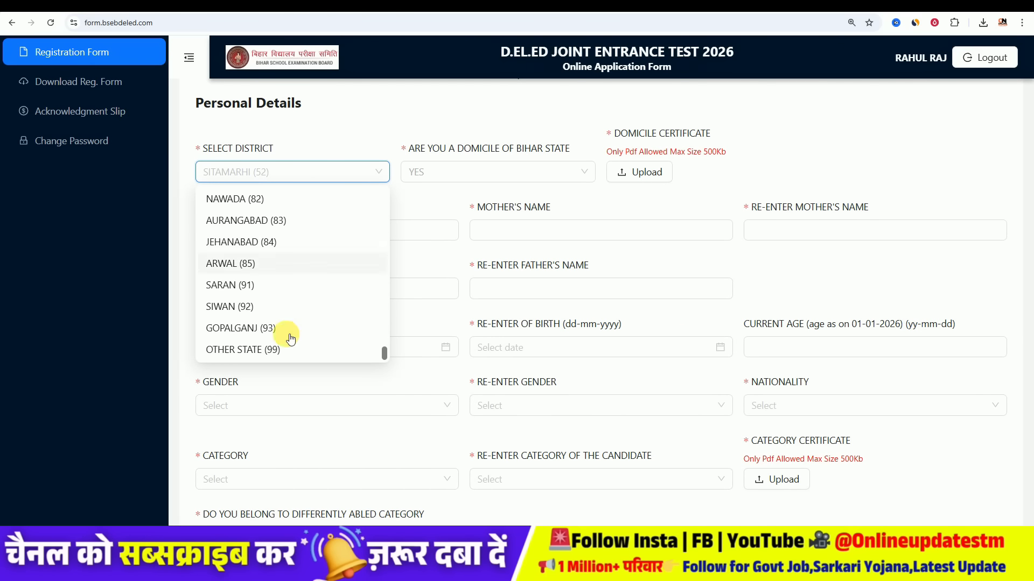
pyautogui.click(266, 351)
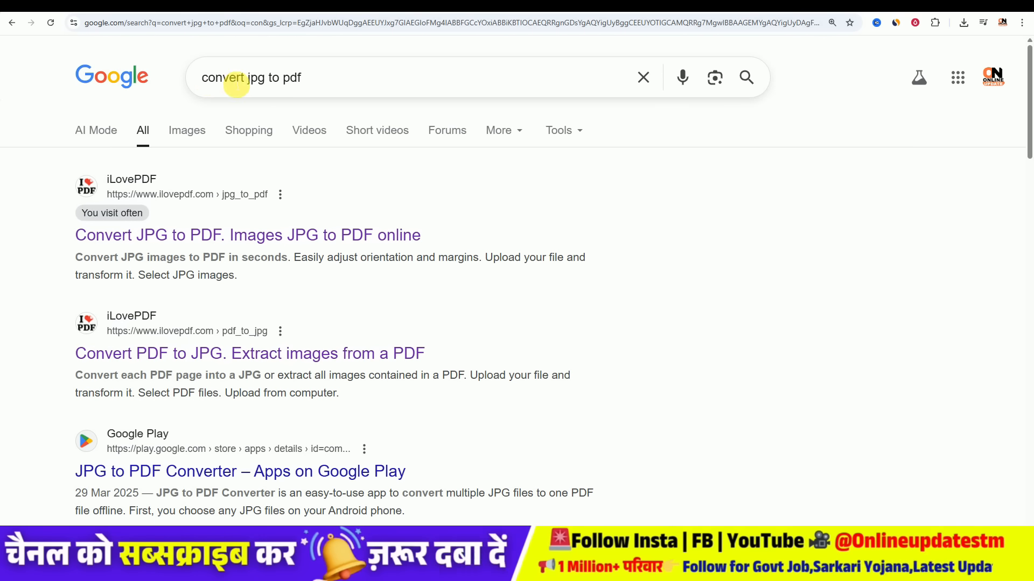
# Convert the downloaded WhatsApp image to a PDF with iLovePDF's JPG to PDF tool and download the result.
pyautogui.click(209, 233)
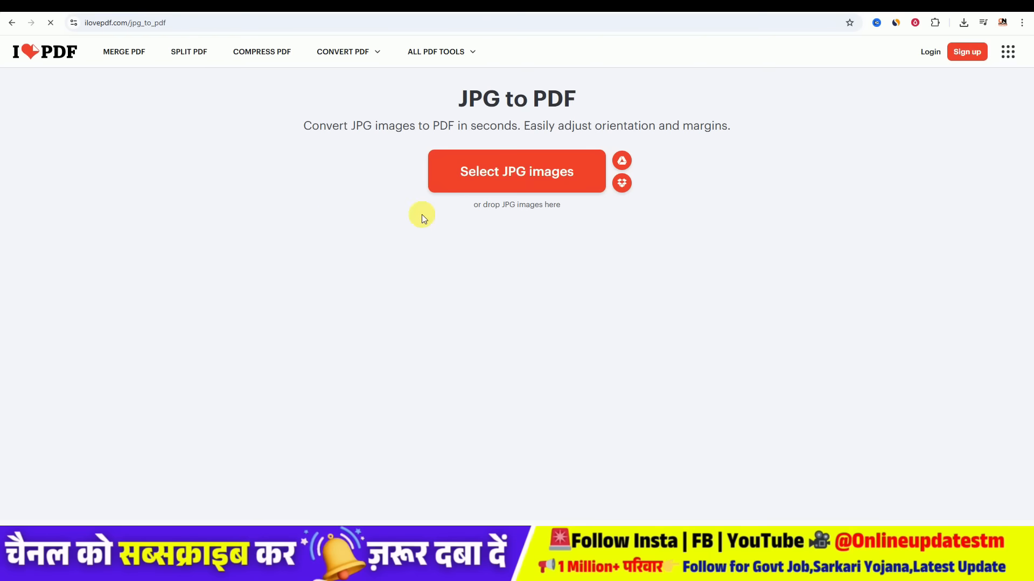
pyautogui.click(509, 174)
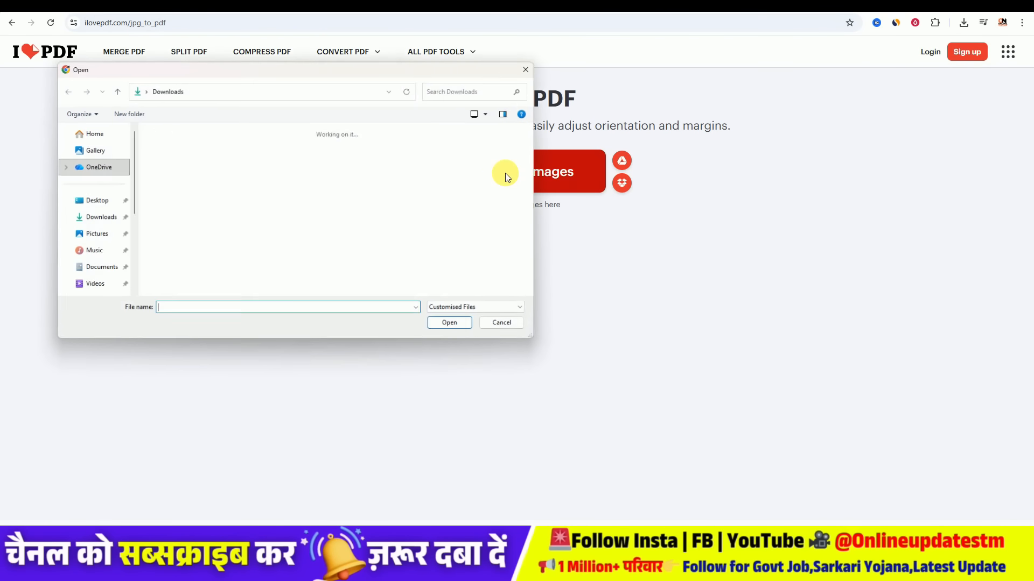
pyautogui.click(249, 221)
pyautogui.doubleClick(250, 221)
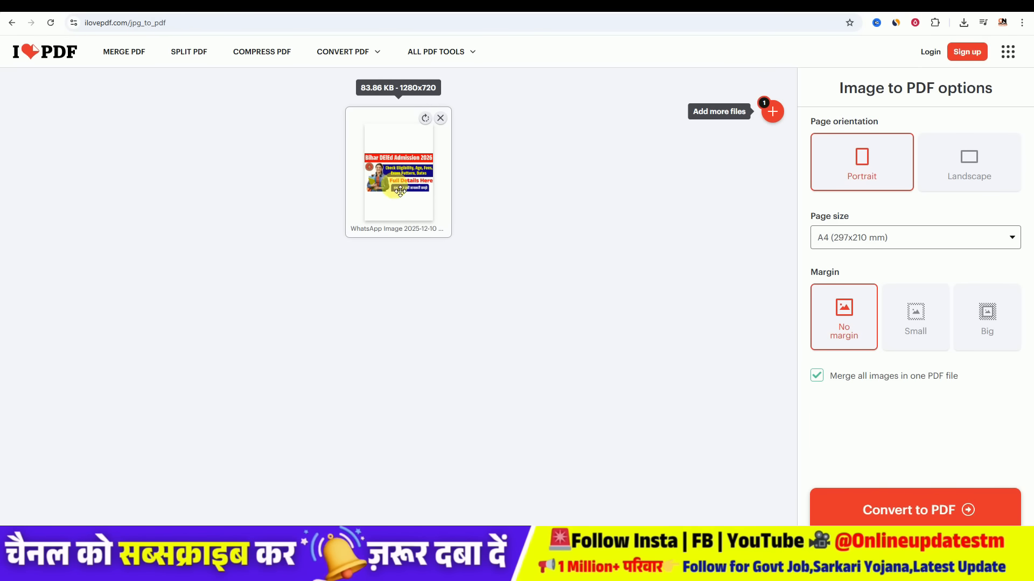
pyautogui.click(926, 508)
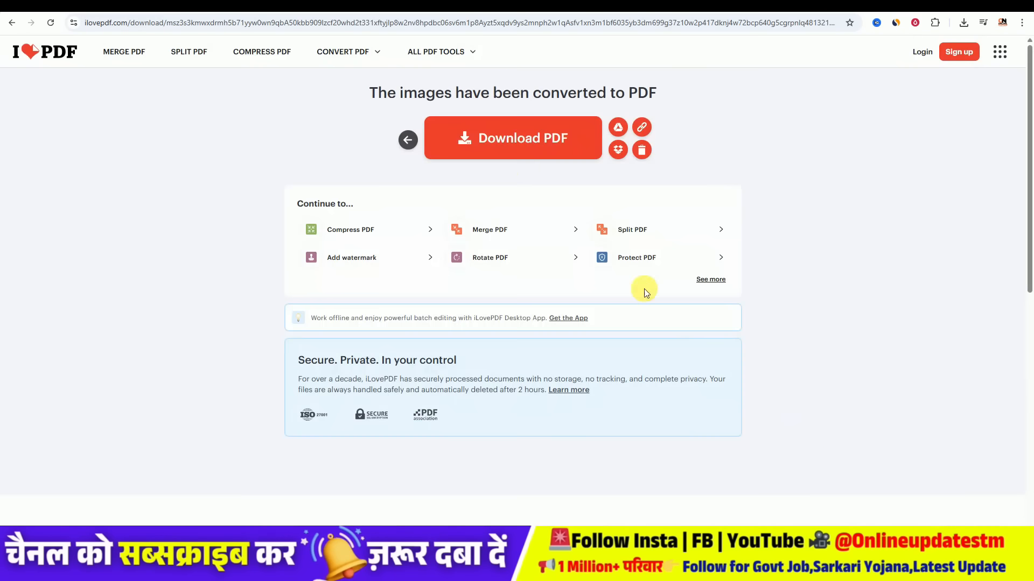
pyautogui.click(491, 149)
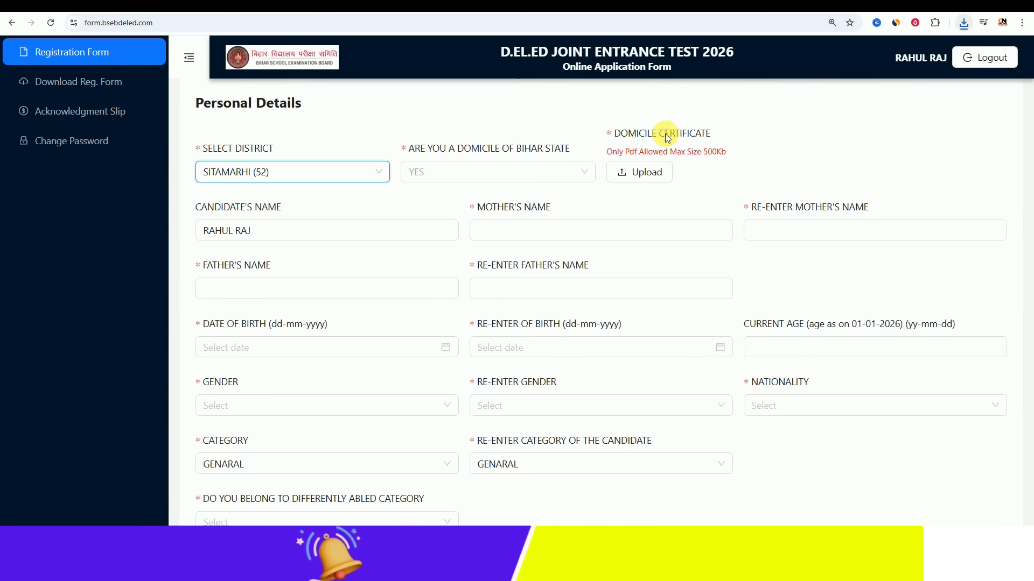
# Upload the converted PDF as the domicile certificate in the application form.
pyautogui.click(647, 173)
pyautogui.doubleClick(205, 199)
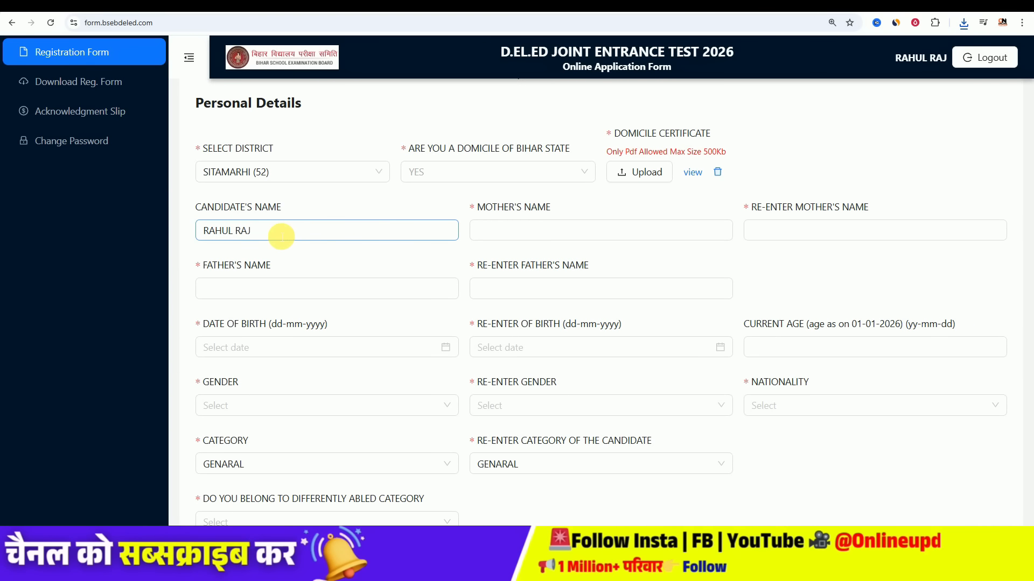
# Review the candidate's, mother's and father's name fields, highlighting the parents' name labels and their re-entry labels.
pyautogui.click(388, 236)
pyautogui.click(483, 208)
pyautogui.moveTo(484, 208); pyautogui.dragTo(537, 236)
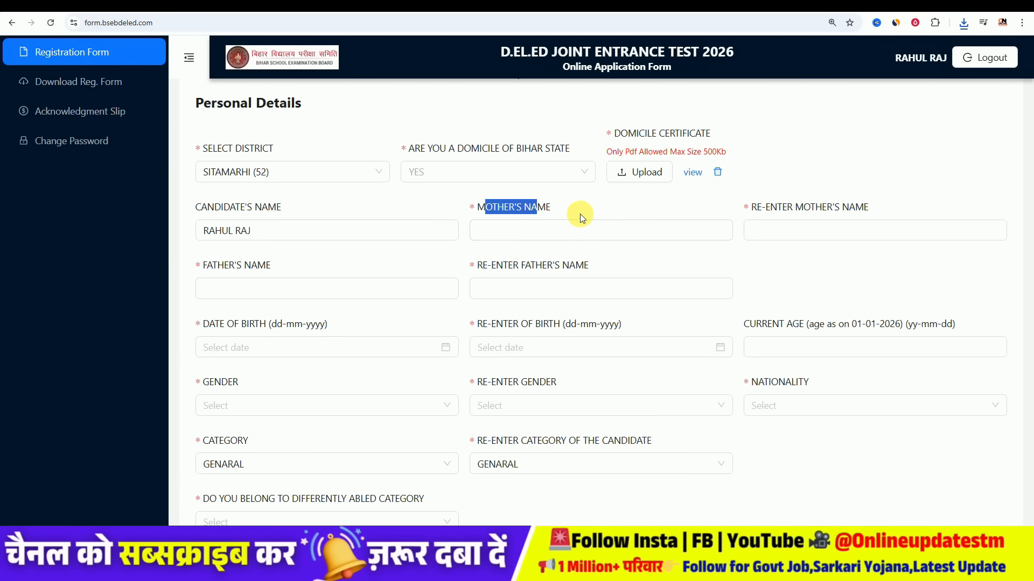
pyautogui.moveTo(757, 208); pyautogui.dragTo(842, 208)
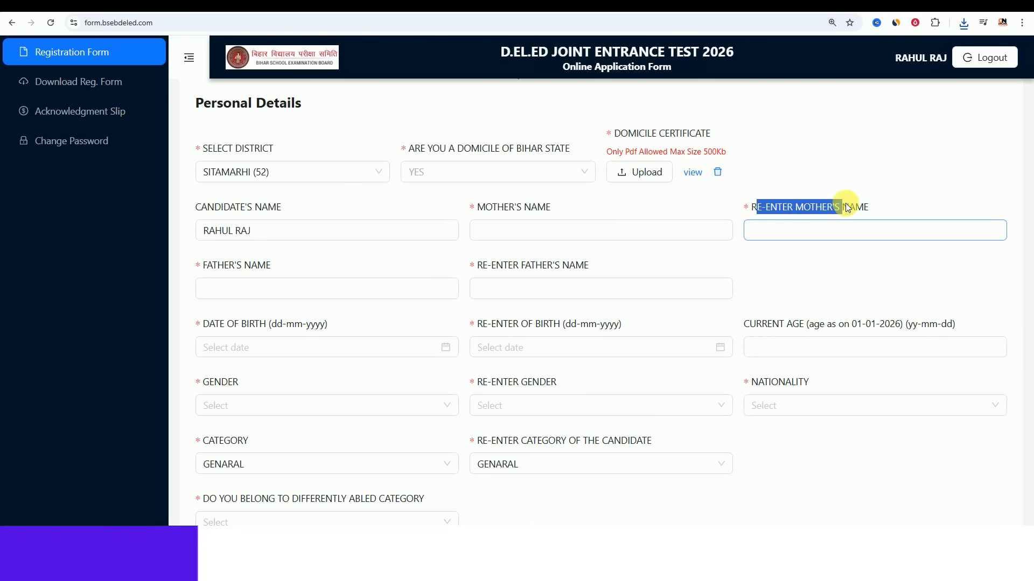
pyautogui.moveTo(211, 267); pyautogui.dragTo(270, 266)
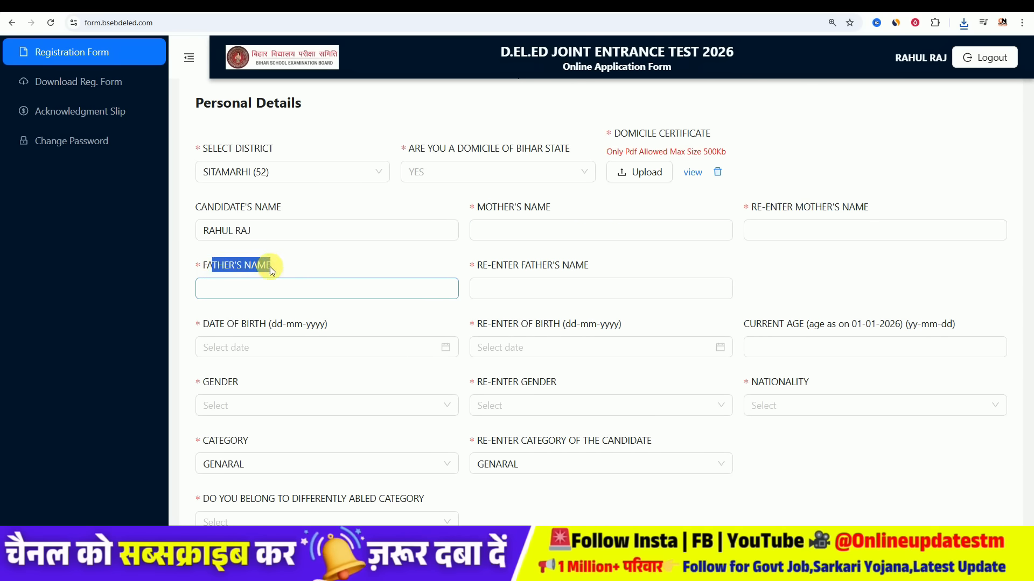
pyautogui.moveTo(495, 269); pyautogui.dragTo(535, 270)
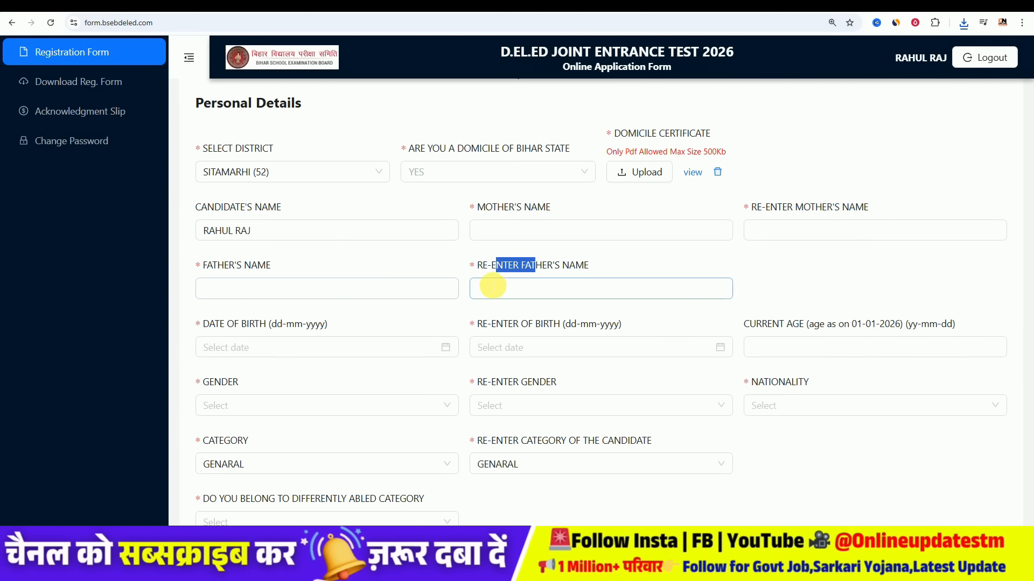
pyautogui.click(605, 256)
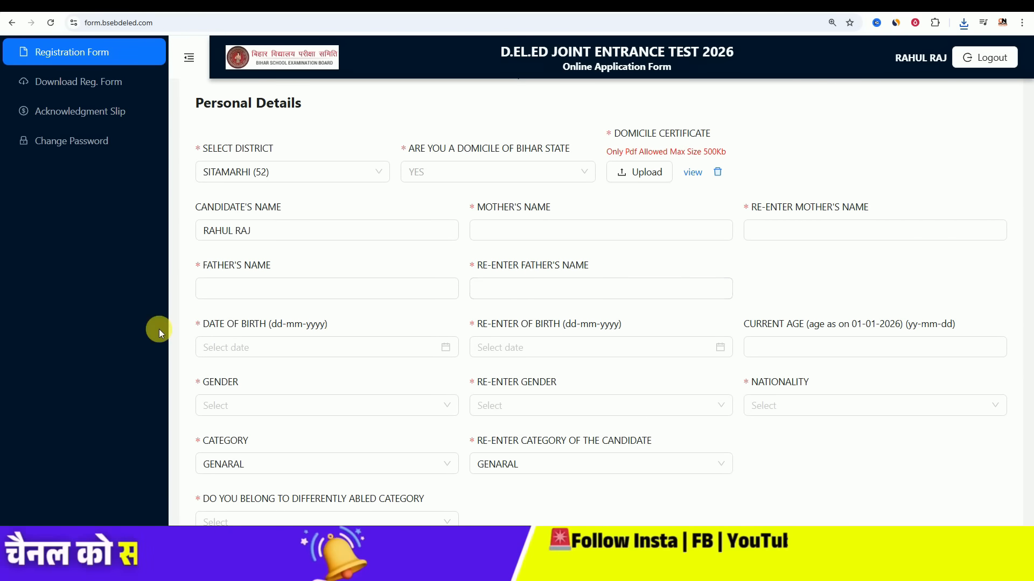
# Browse the date of birth calendar by decade, year and month, and close it without choosing a date.
pyautogui.click(450, 351)
pyautogui.click(300, 112)
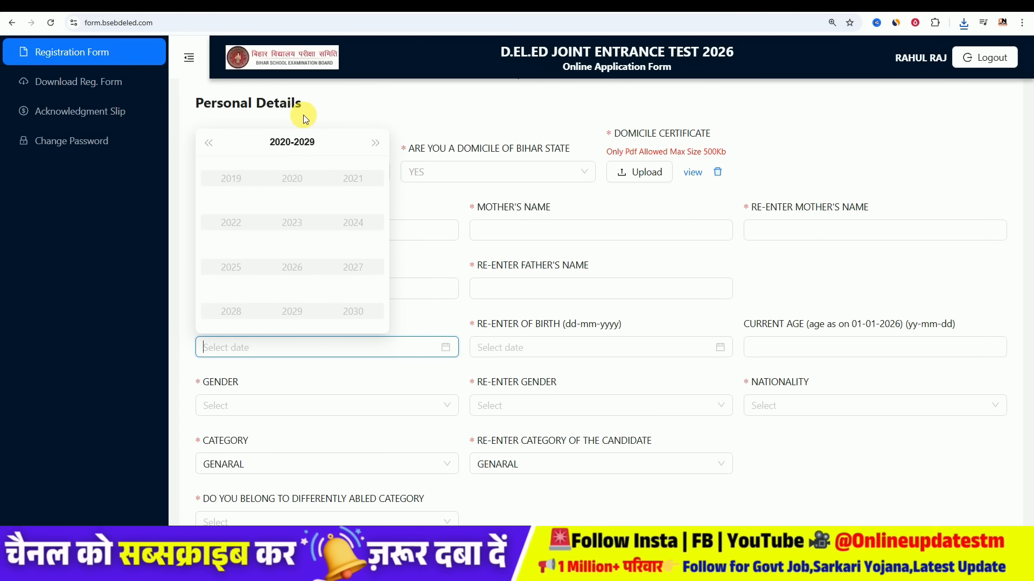
pyautogui.click(211, 143)
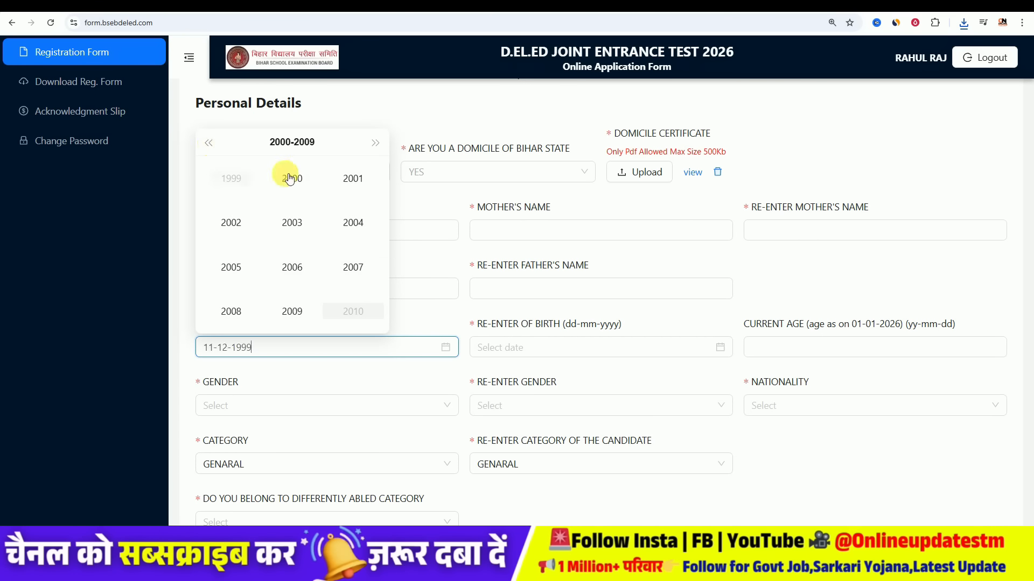
pyautogui.click(292, 176)
pyautogui.click(231, 179)
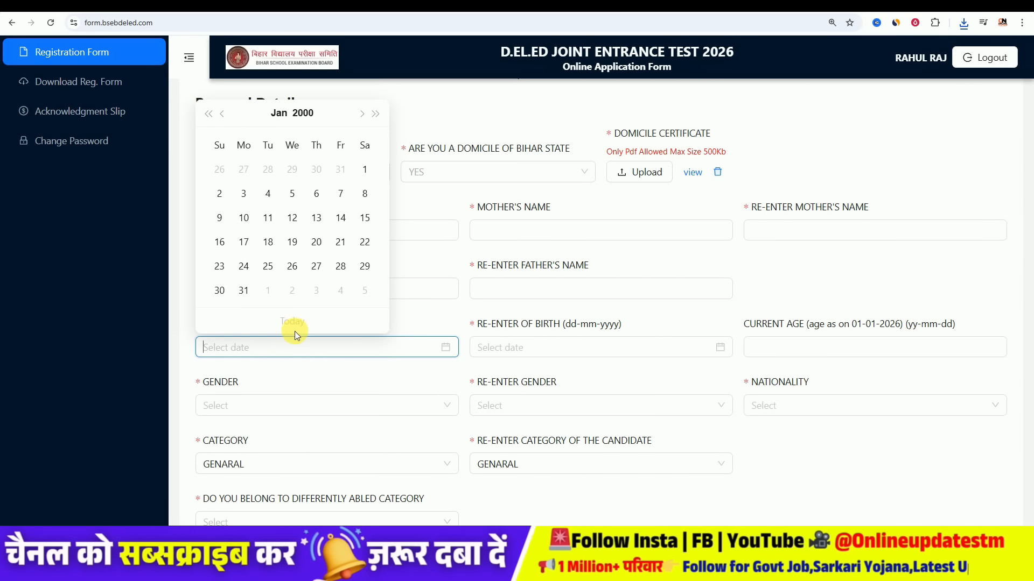
pyautogui.click(446, 321)
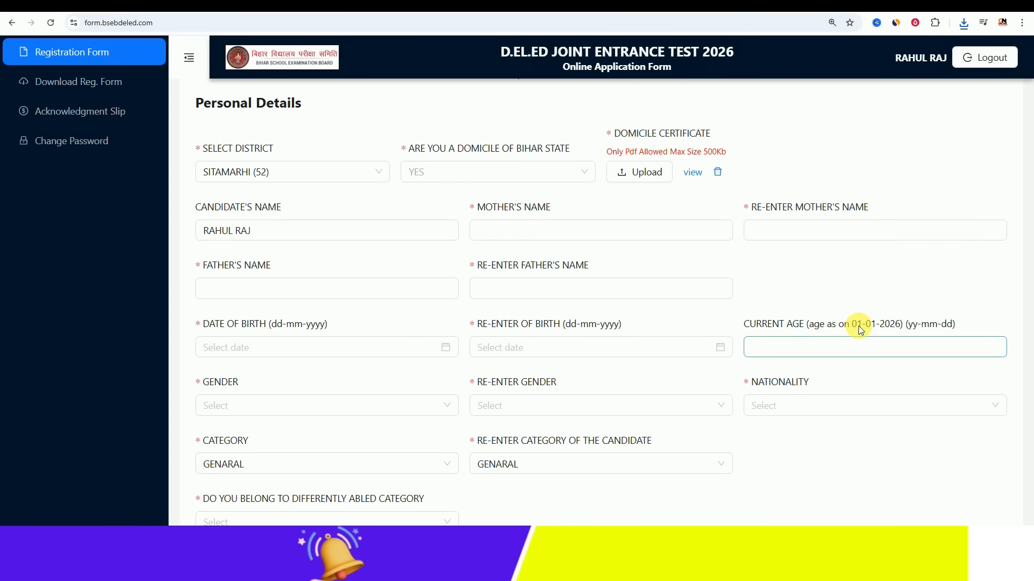
# Set the gender and re-entered gender to MALE and the nationality to INDIAN.
pyautogui.scroll(-3, 682, 362)
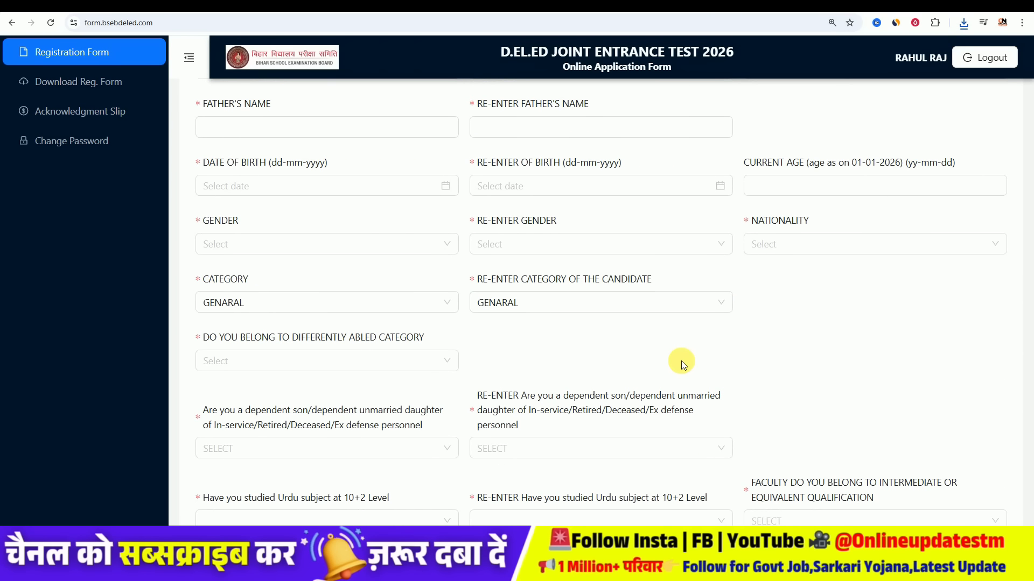
pyautogui.click(289, 245)
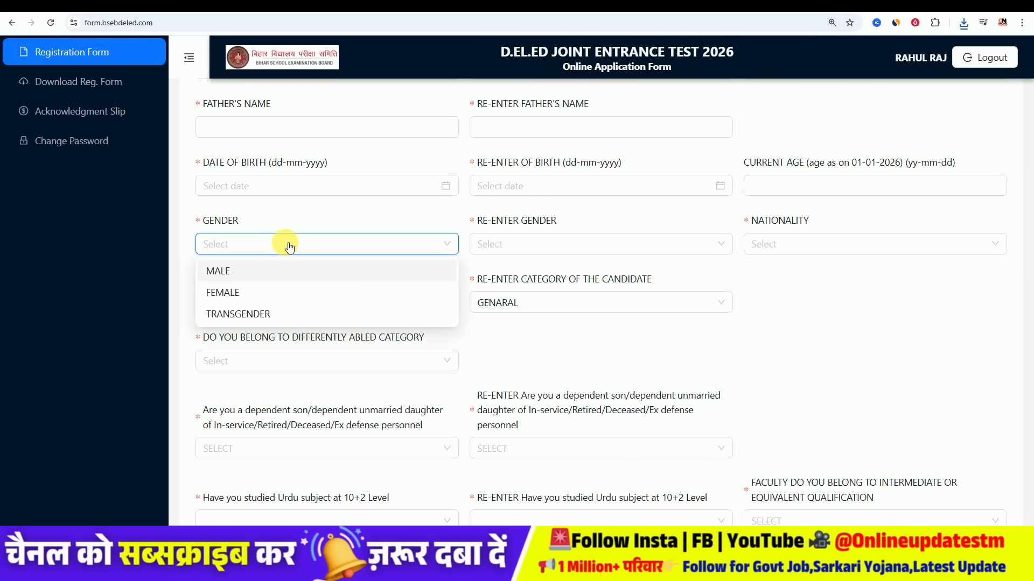
pyautogui.click(247, 271)
pyautogui.click(639, 247)
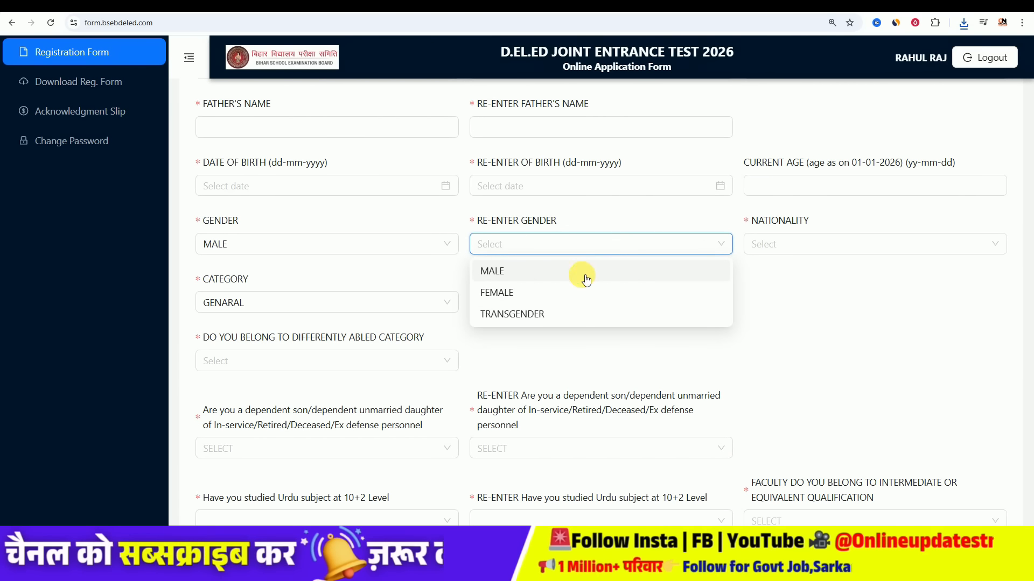
pyautogui.click(584, 271)
pyautogui.click(816, 244)
pyautogui.click(795, 279)
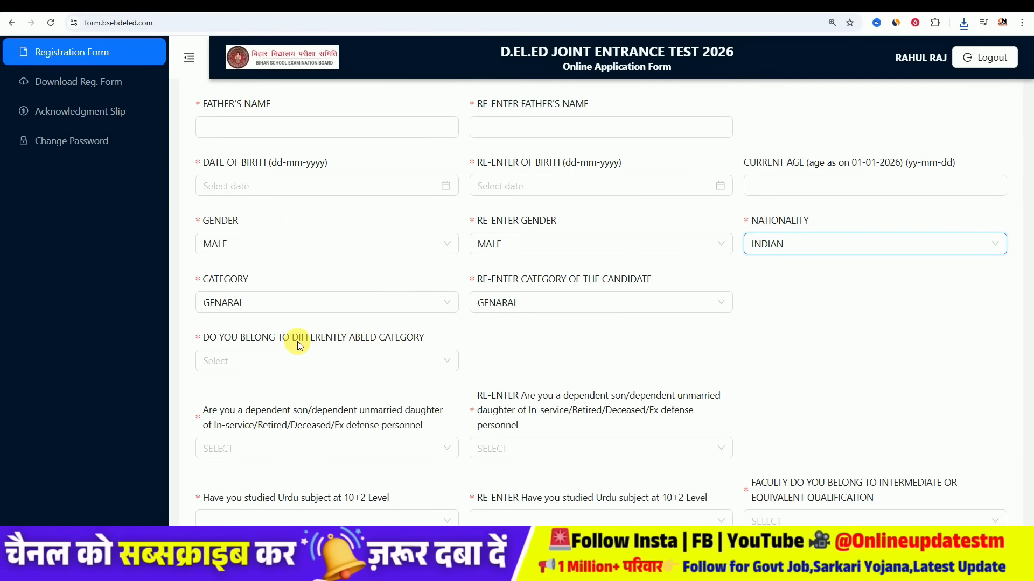
# Answer NO to belonging to the differently abled category.
pyautogui.click(231, 342)
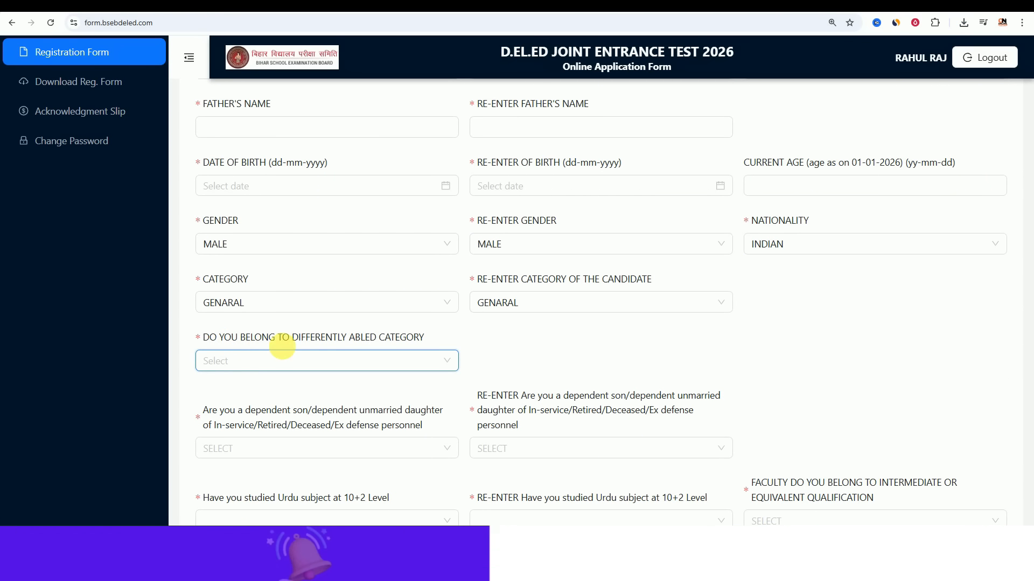
pyautogui.click(304, 364)
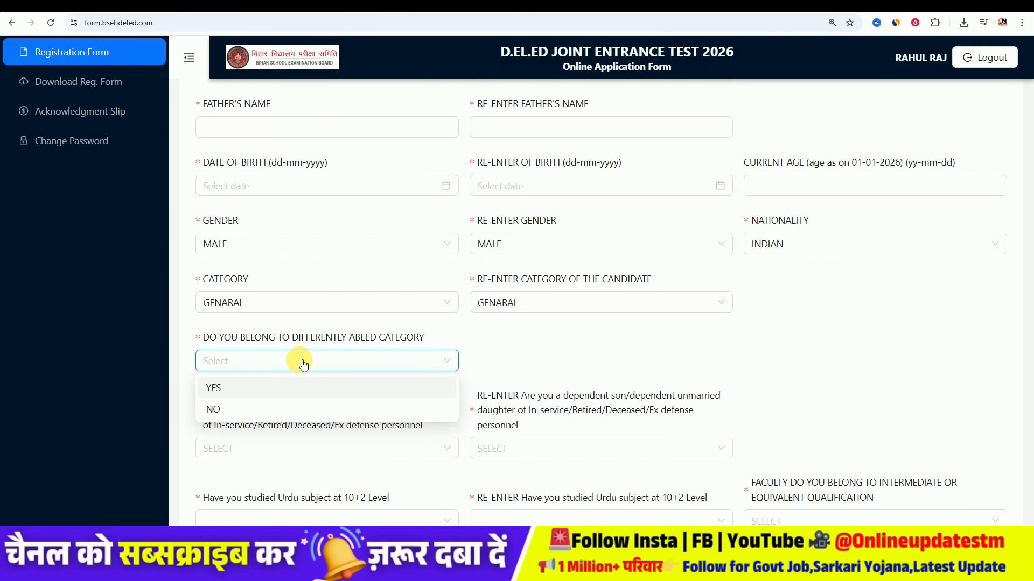
pyautogui.click(284, 413)
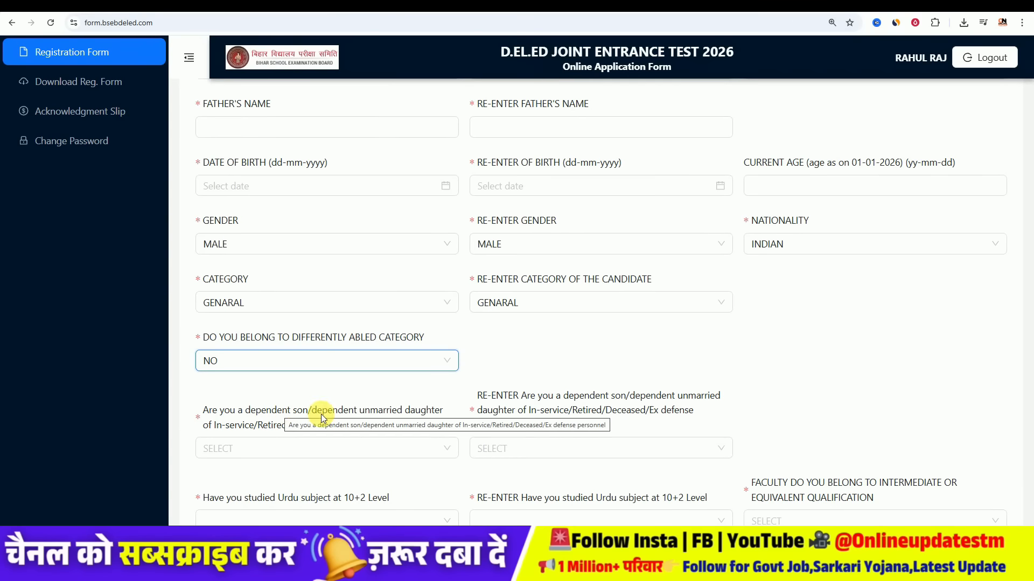
# Try YES for the differently abled question, examine the extra category and certificate fields, and set the answer back to NO.
pyautogui.click(421, 359)
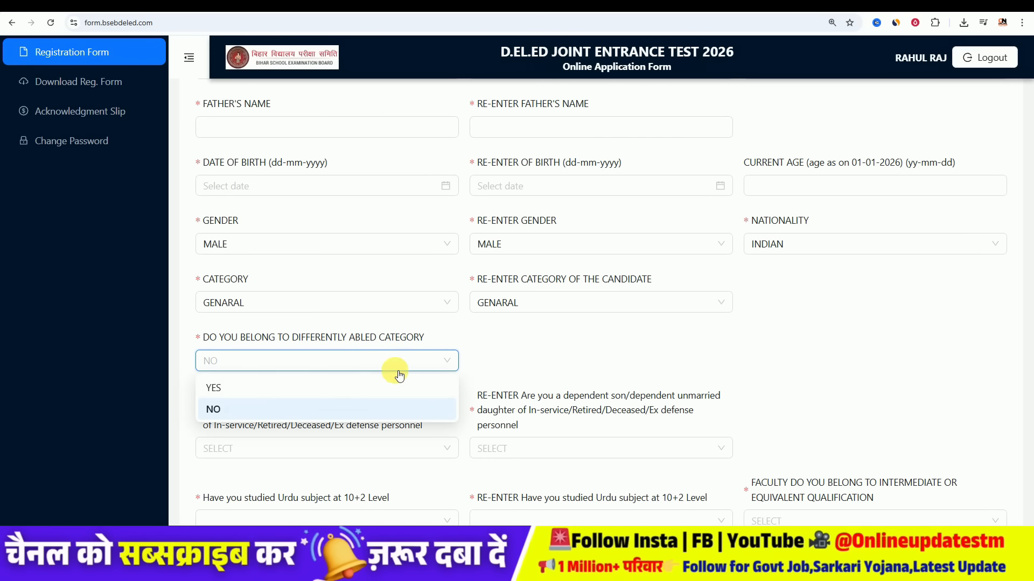
pyautogui.click(319, 389)
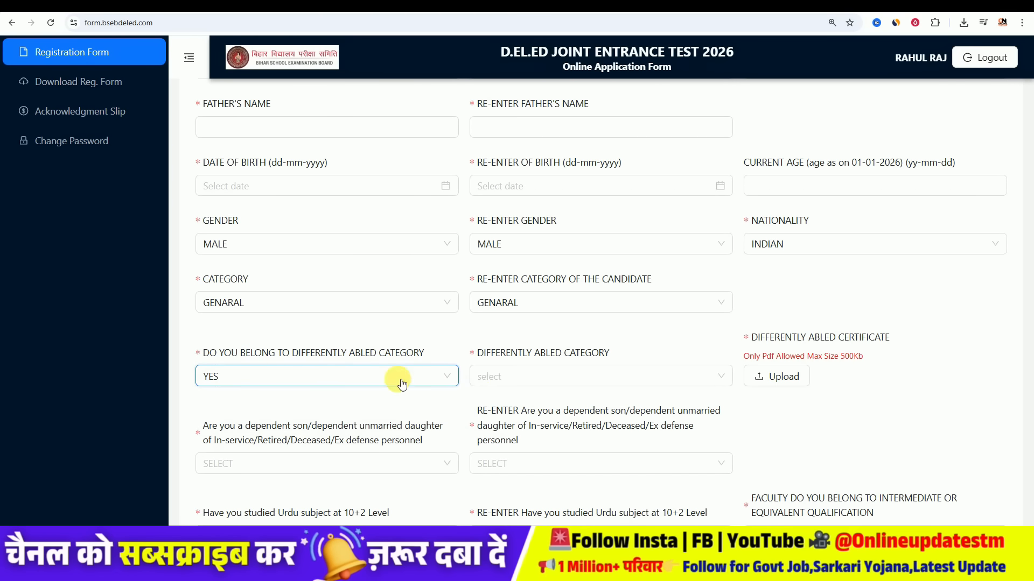
pyautogui.click(528, 376)
pyautogui.click(528, 376)
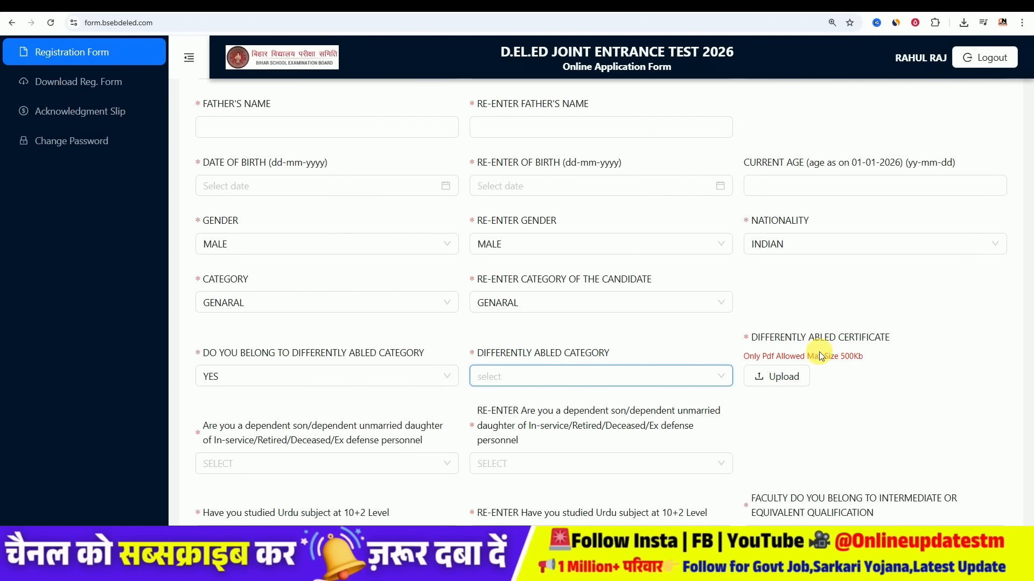
pyautogui.click(288, 376)
pyautogui.click(264, 427)
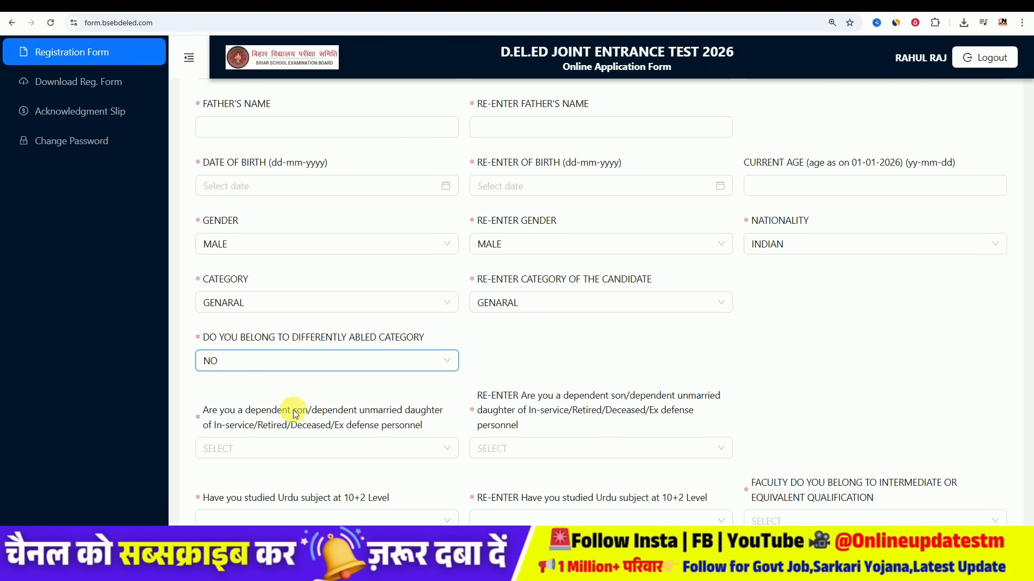
# Answer NO to both the initial and re-entered questions about being a dependent of defense personnel.
pyautogui.click(286, 450)
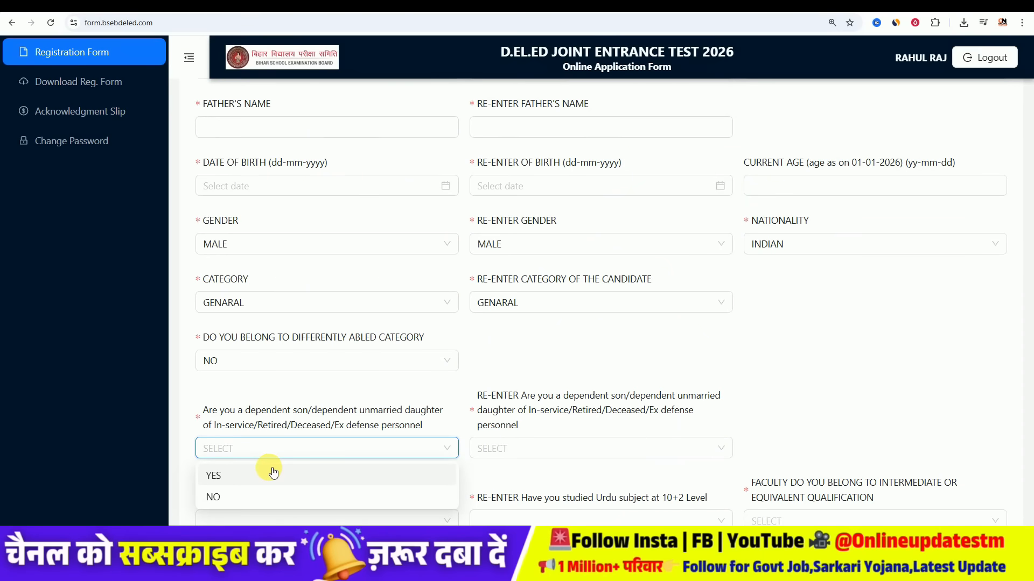
pyautogui.click(266, 499)
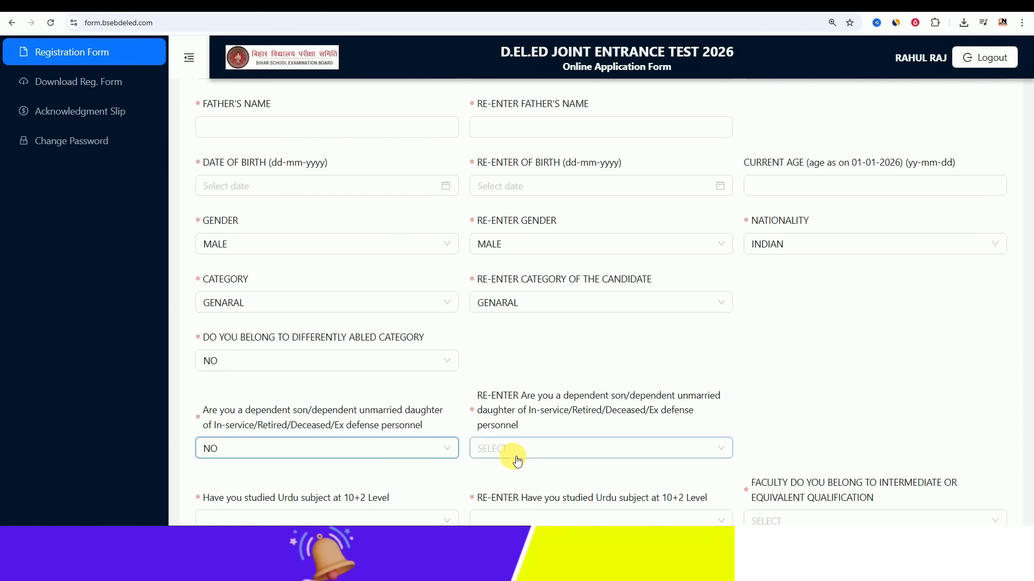
pyautogui.click(531, 425)
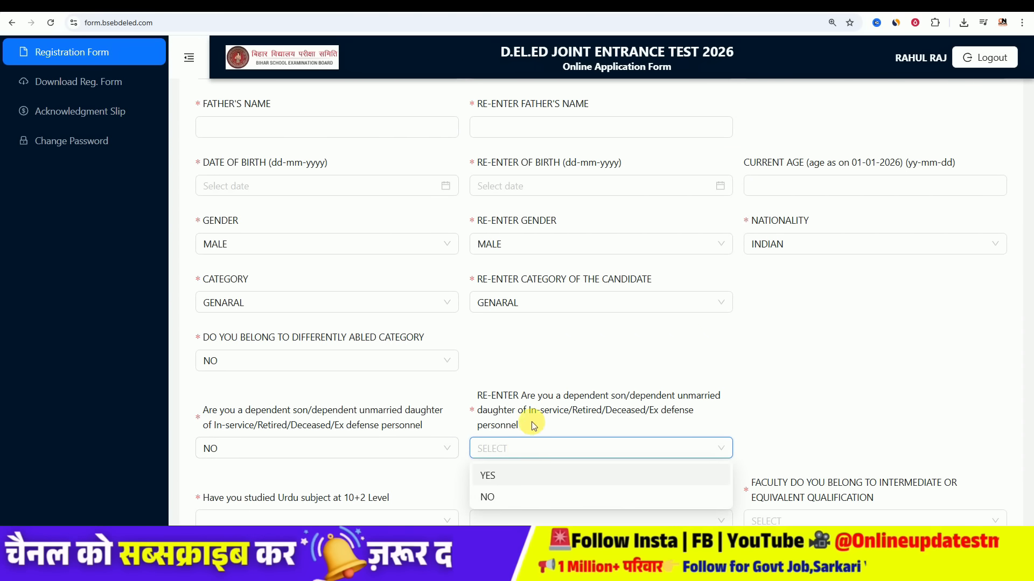
pyautogui.click(507, 503)
# Answer NO to both the initial and re-entered questions about studying Urdu at 10+2 level.
pyautogui.scroll(-1, 415, 473)
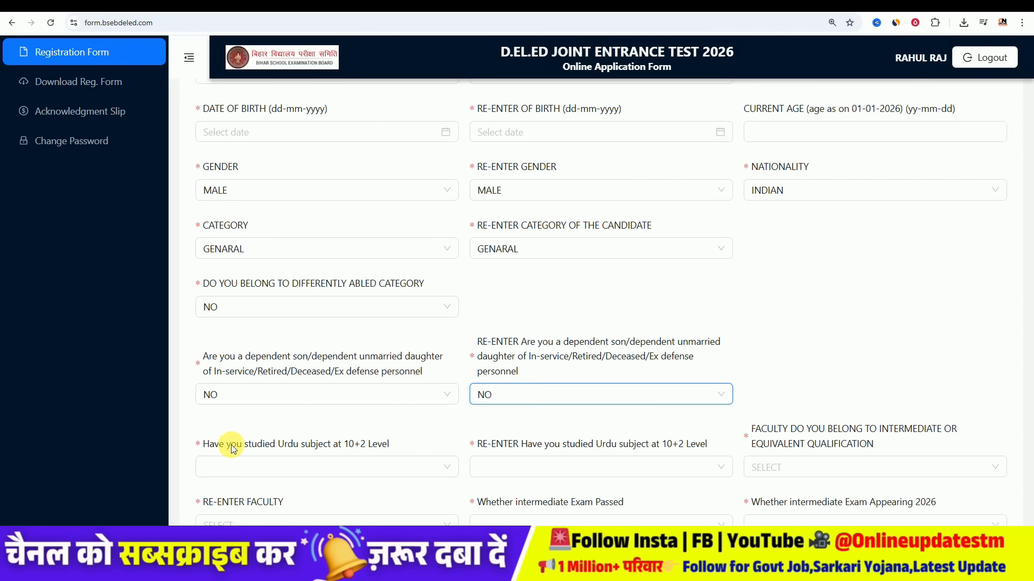
pyautogui.click(283, 467)
pyautogui.click(271, 514)
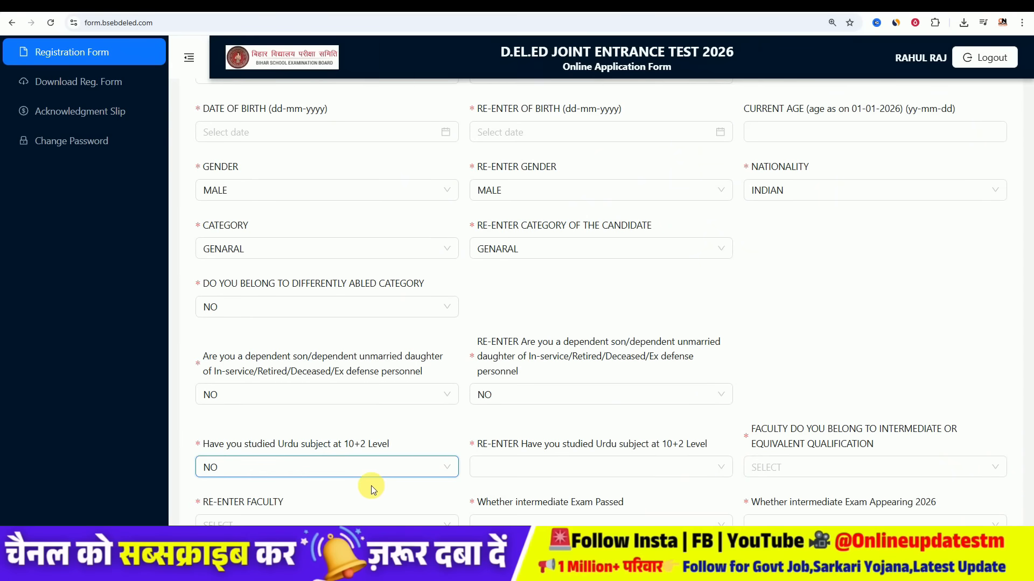
pyautogui.click(523, 467)
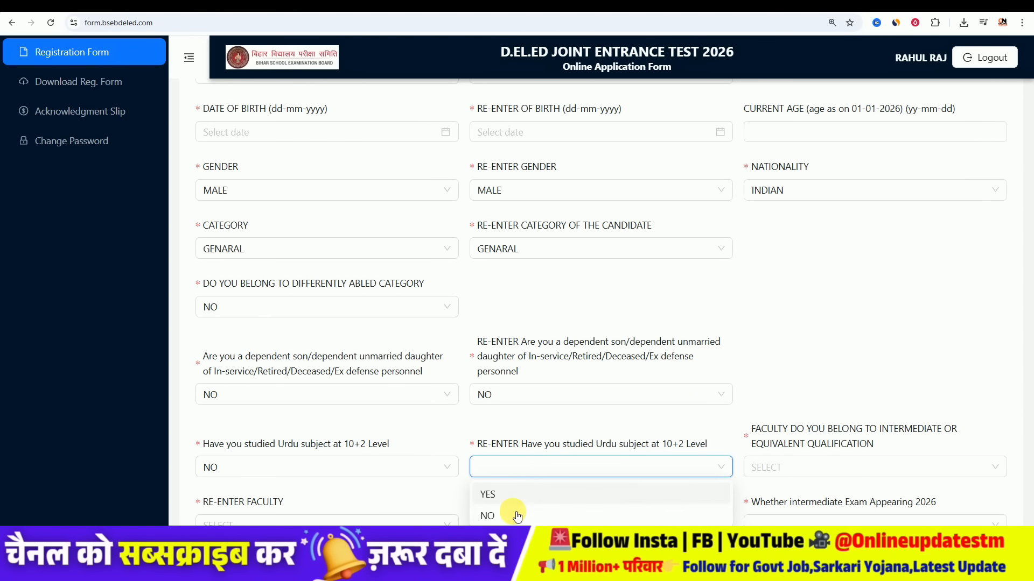
pyautogui.click(514, 517)
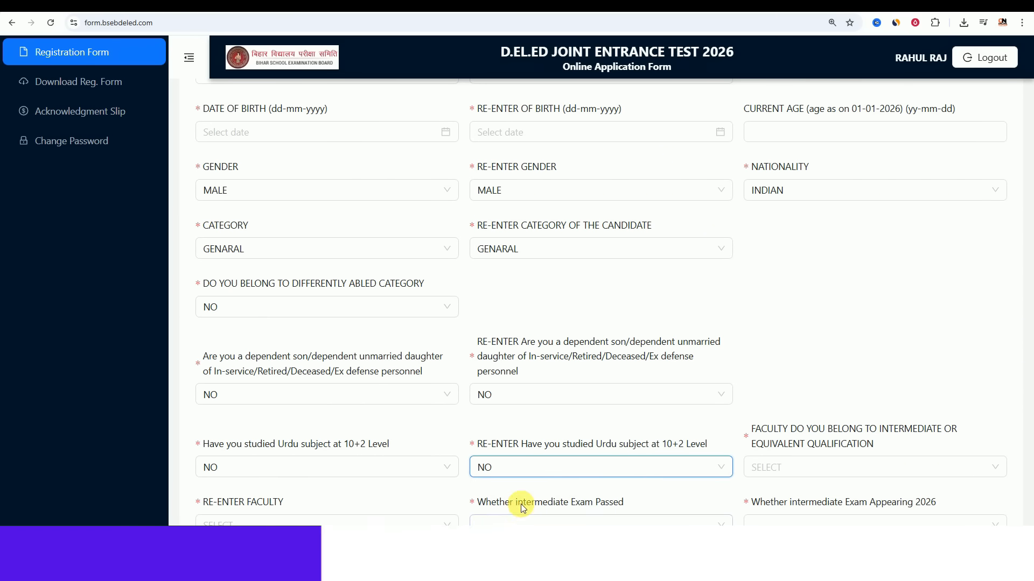
# Set the intermediate faculty and the re-entered faculty to SCIENCE.
pyautogui.click(854, 432)
pyautogui.click(805, 473)
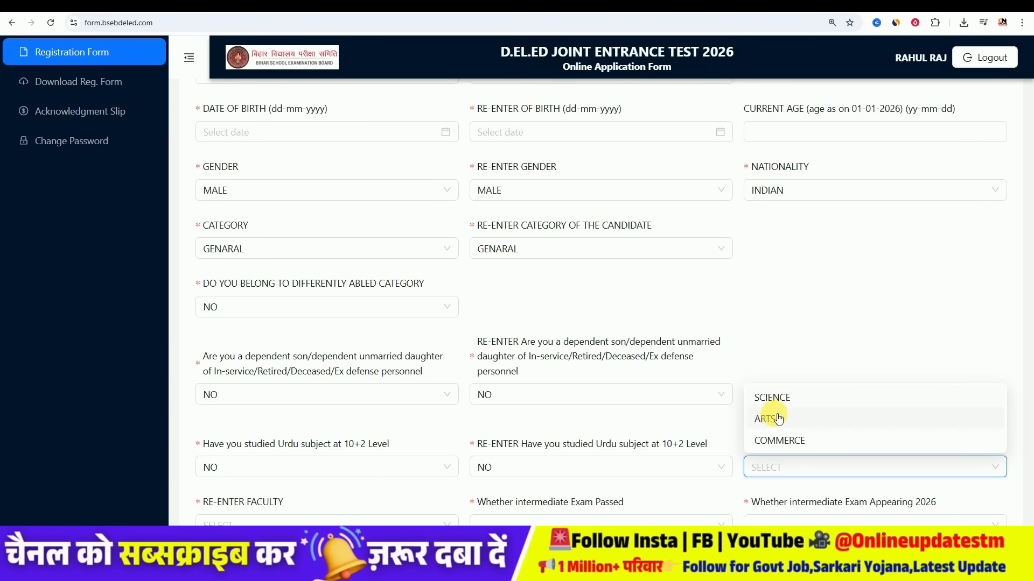
pyautogui.click(787, 398)
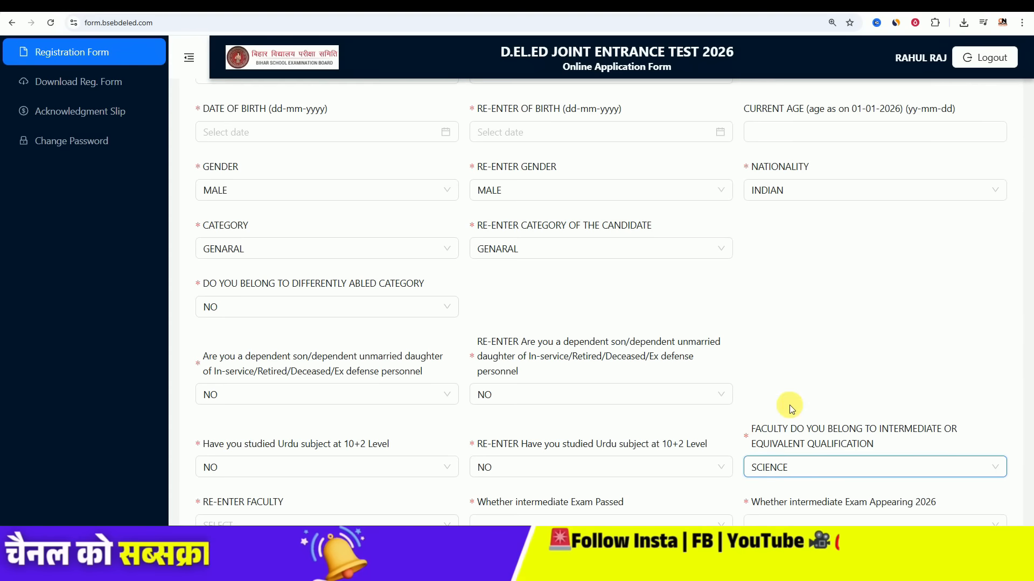
pyautogui.click(286, 524)
pyautogui.click(244, 458)
# Answer YES to whether the intermediate exam has been passed.
pyautogui.scroll(-5, 444, 452)
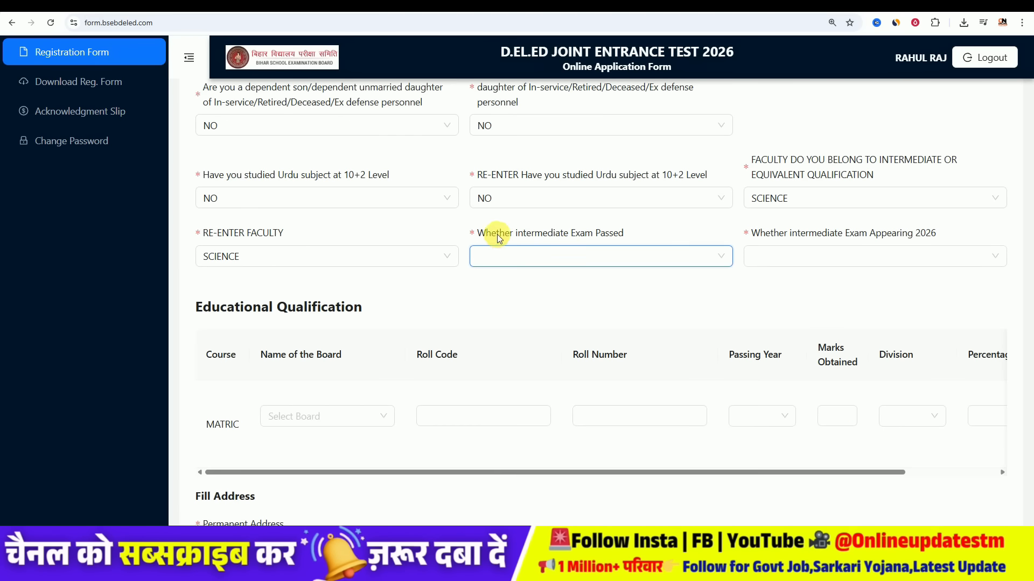
pyautogui.click(554, 258)
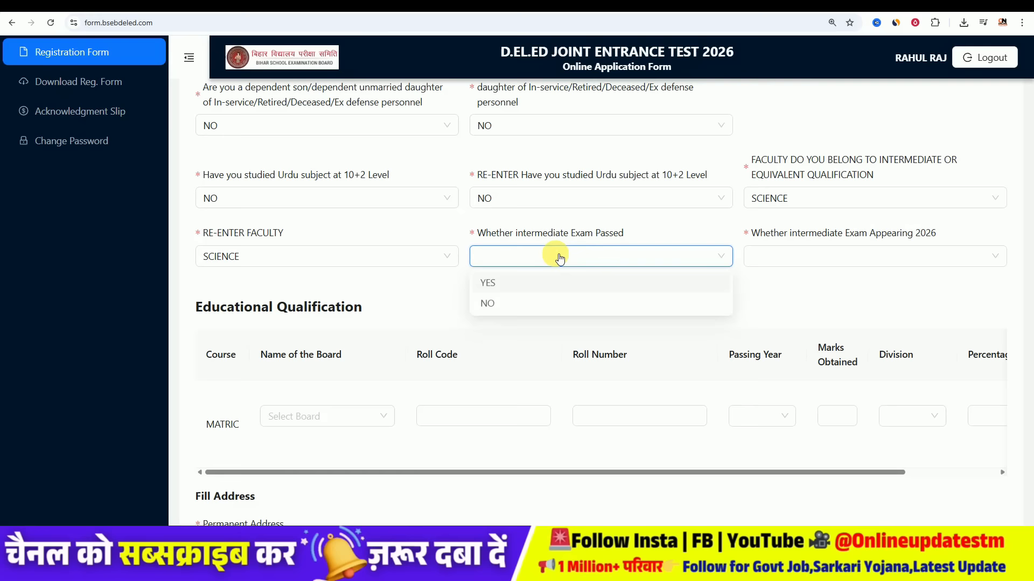
pyautogui.click(543, 285)
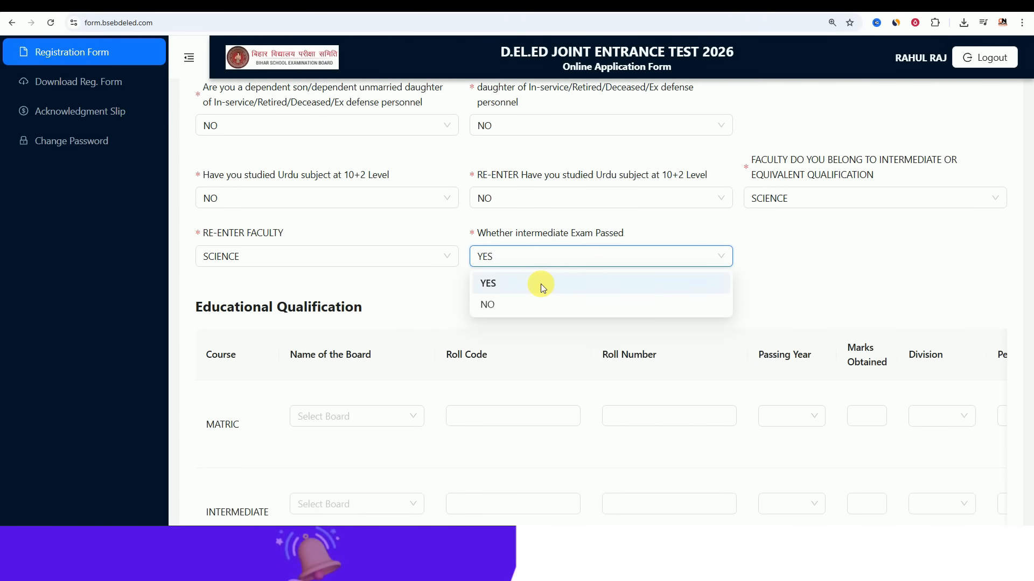
# Try NO for intermediate exam passed with YES for appearing in 2026, and set the passed answer back to YES.
pyautogui.click(642, 255)
pyautogui.click(560, 304)
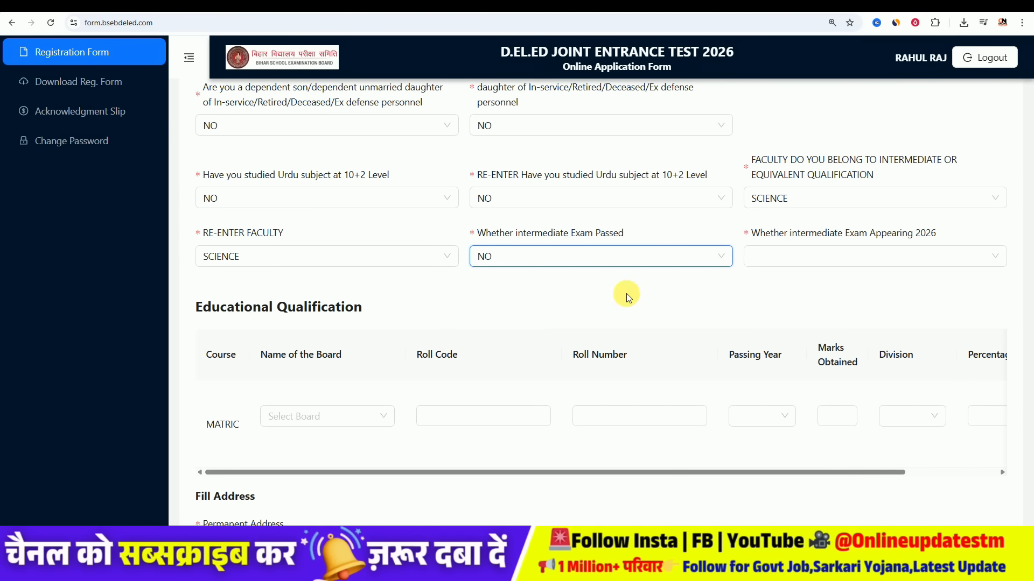
pyautogui.click(805, 257)
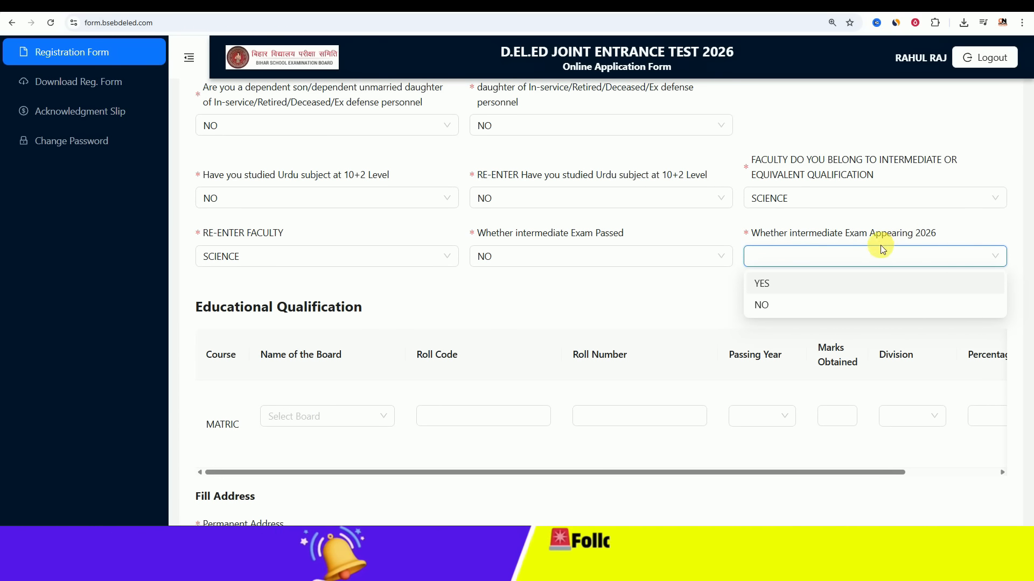
pyautogui.click(778, 284)
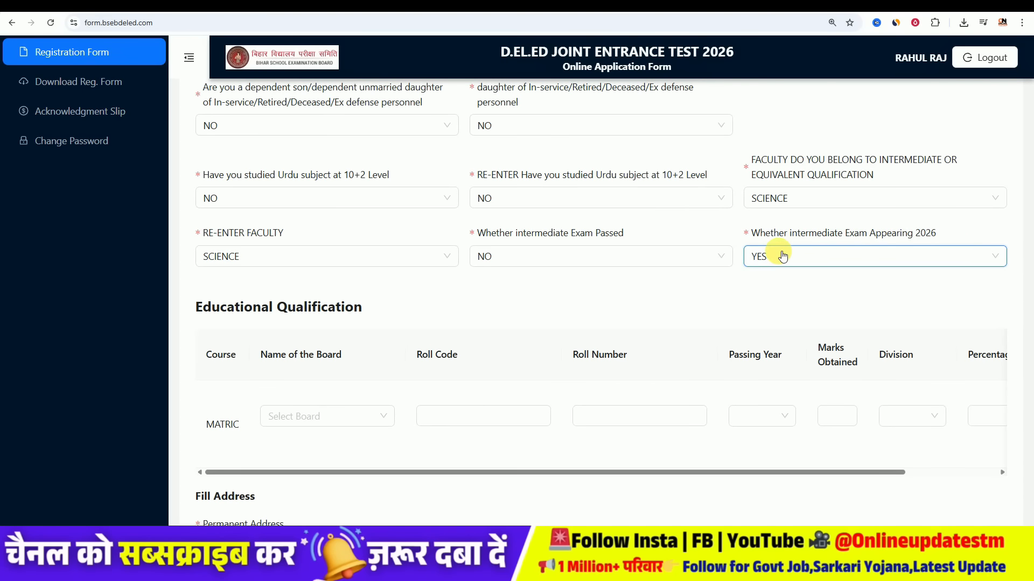
pyautogui.click(597, 258)
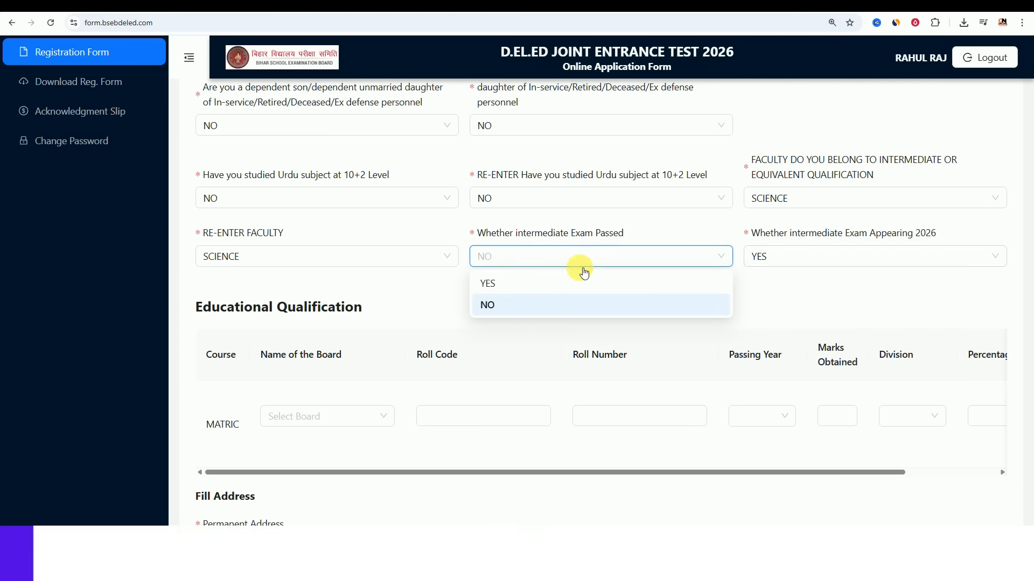
pyautogui.click(514, 284)
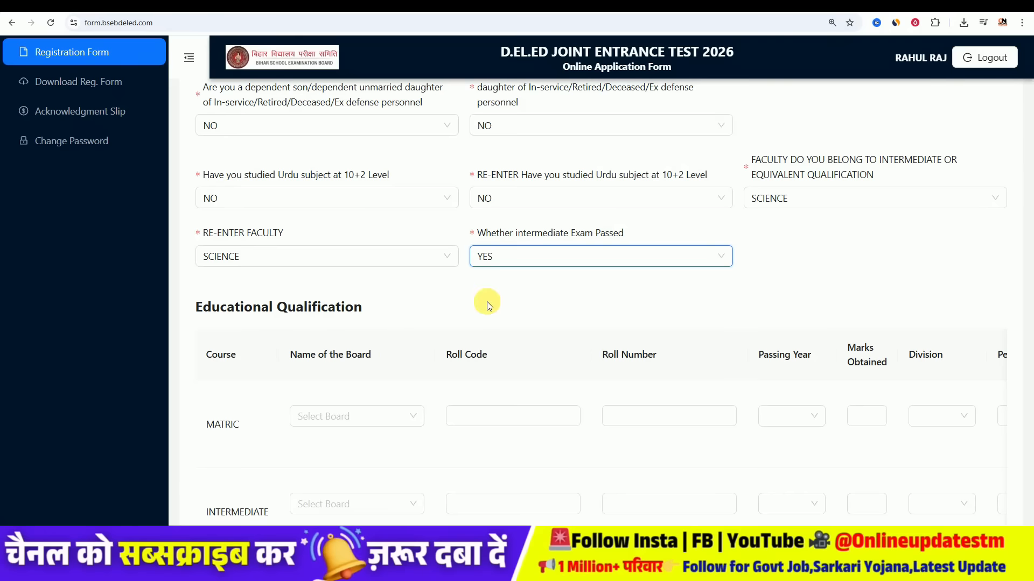
# Choose the Bihar School Examination Board for the Matric row under Educational Qualification.
pyautogui.moveTo(207, 314); pyautogui.dragTo(383, 312)
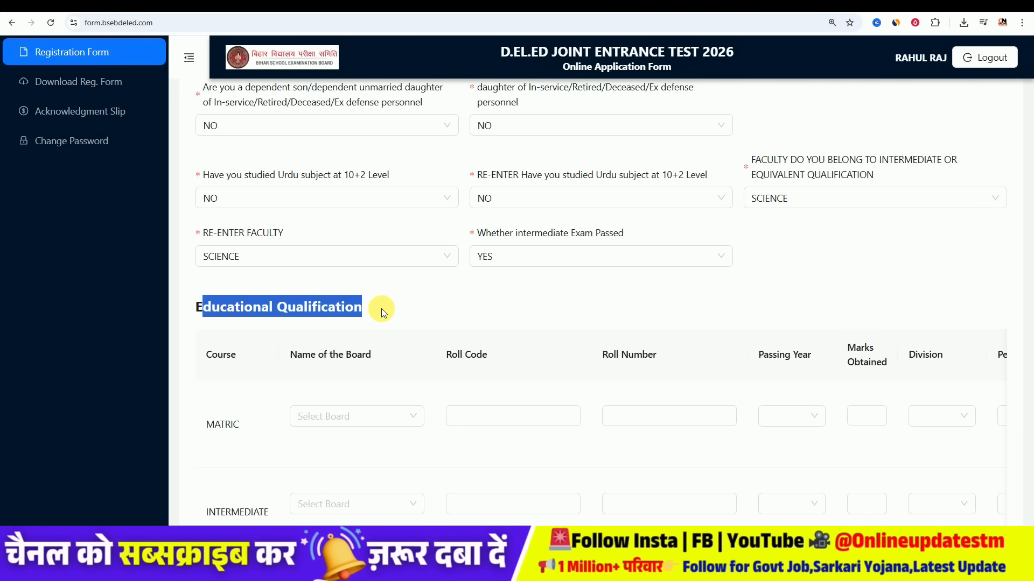
pyautogui.click(410, 306)
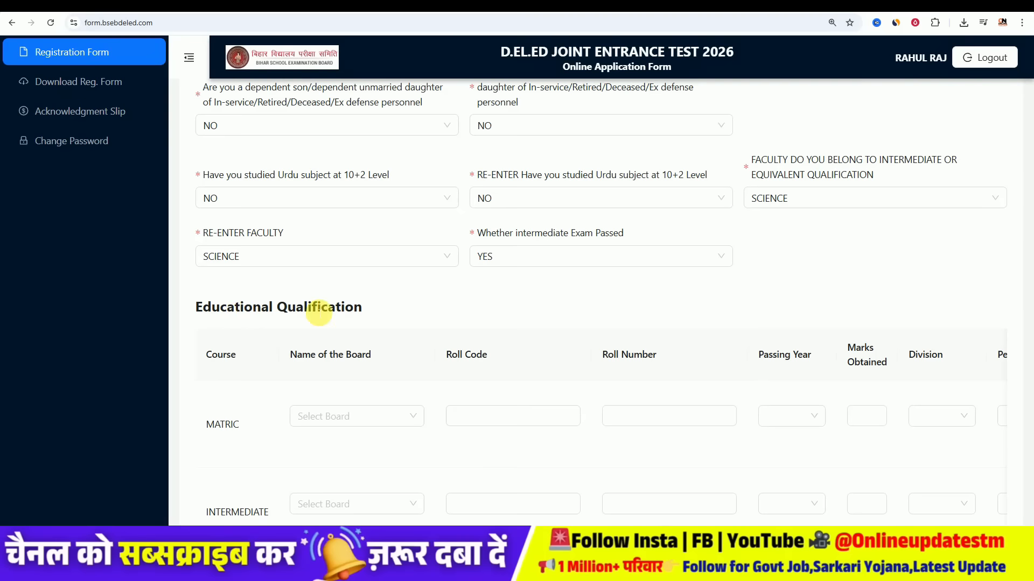
pyautogui.click(340, 419)
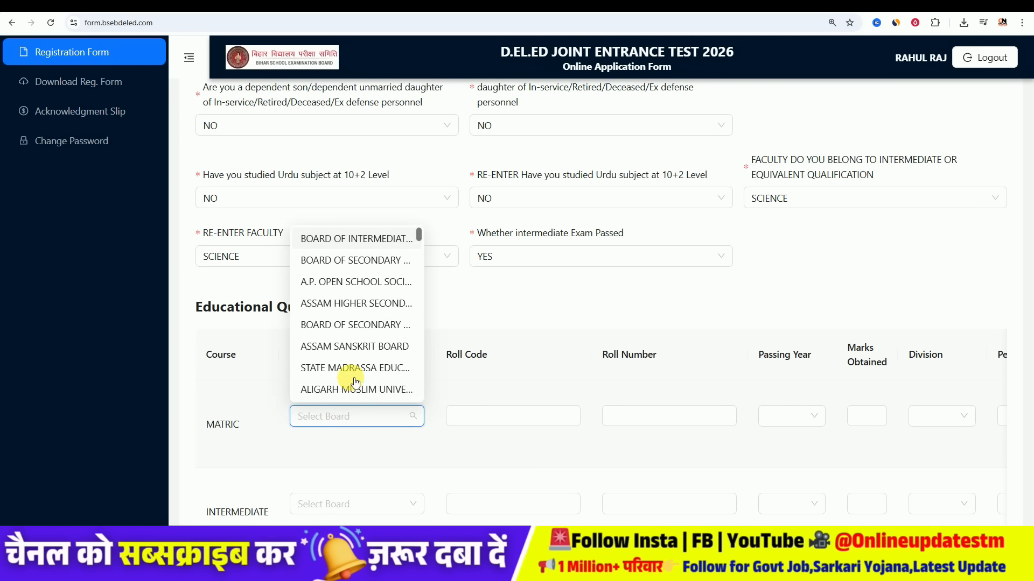
pyautogui.scroll(-1, 367, 310)
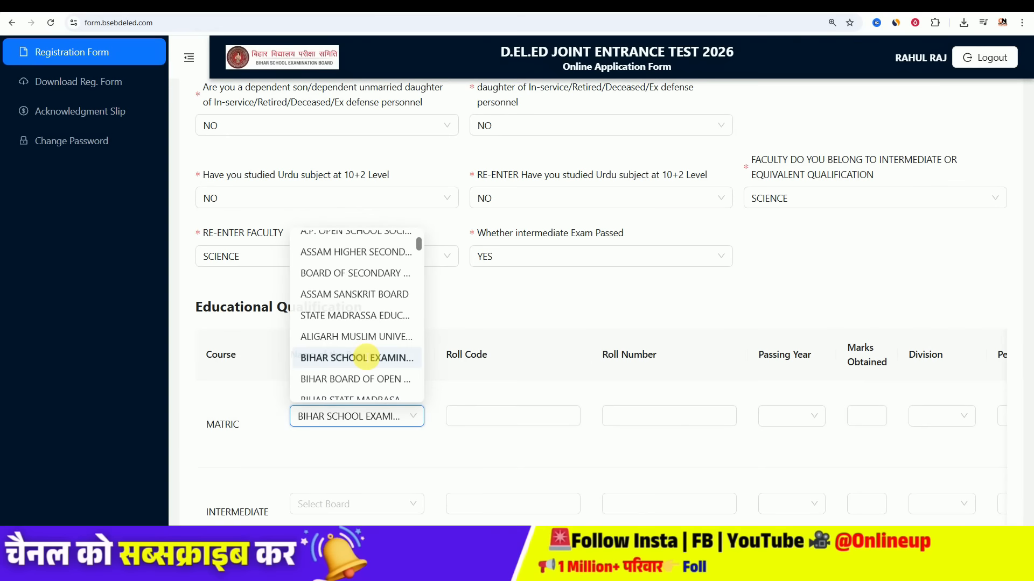
pyautogui.click(353, 357)
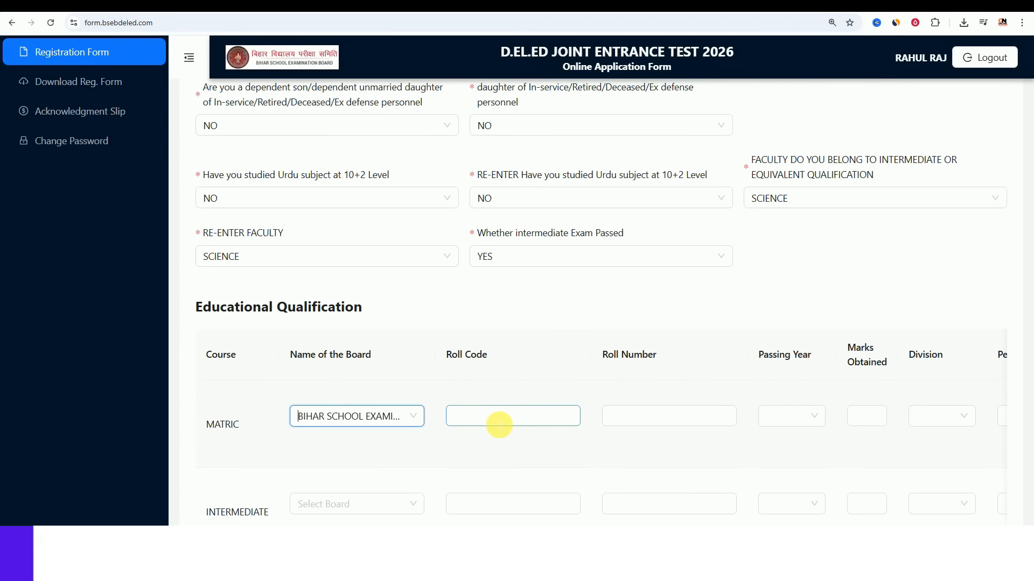
# Set the passing year in the Matric row to 2016.
pyautogui.click(814, 418)
pyautogui.scroll(-7, 796, 307)
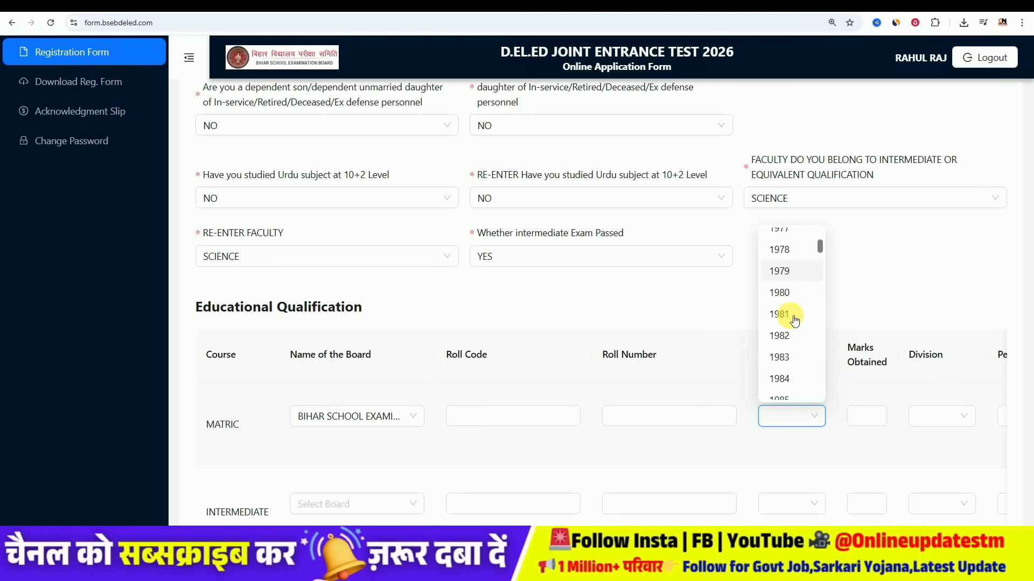
pyautogui.scroll(-5, 795, 322)
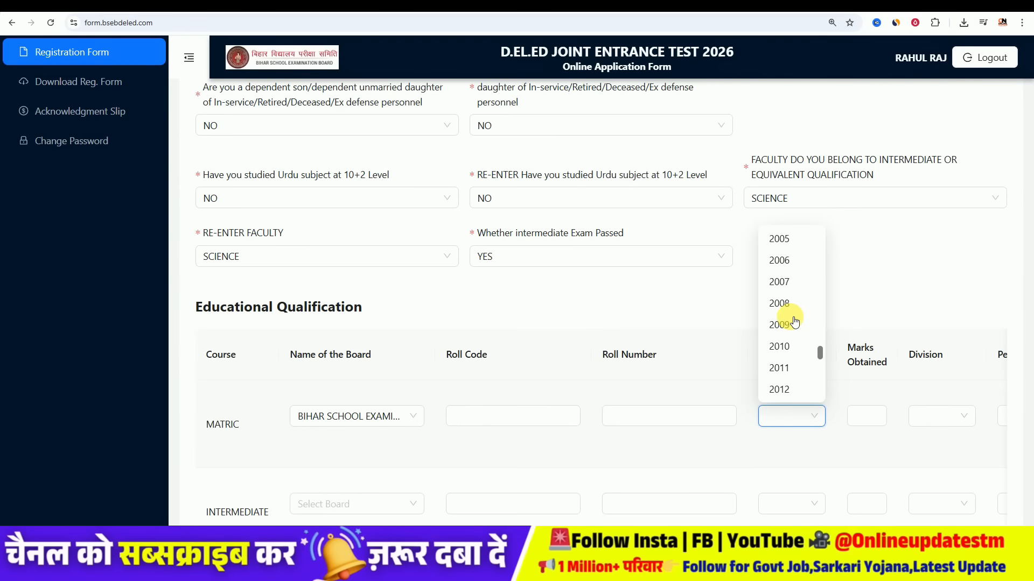
pyautogui.click(786, 368)
# Enter 325 as the Matric marks obtained and set the division to FIRST.
pyautogui.click(867, 416)
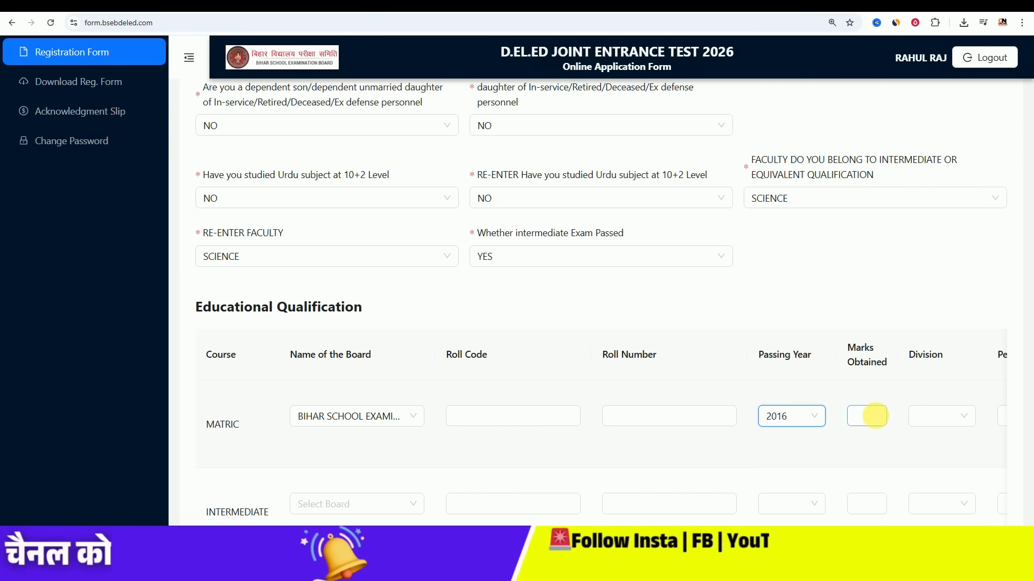
pyautogui.write('325')
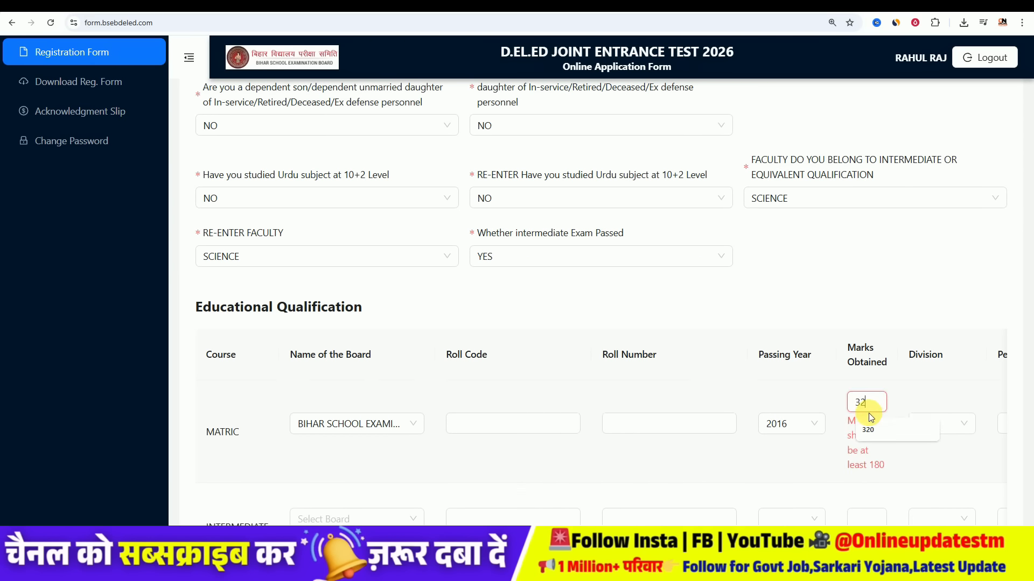
pyautogui.click(954, 425)
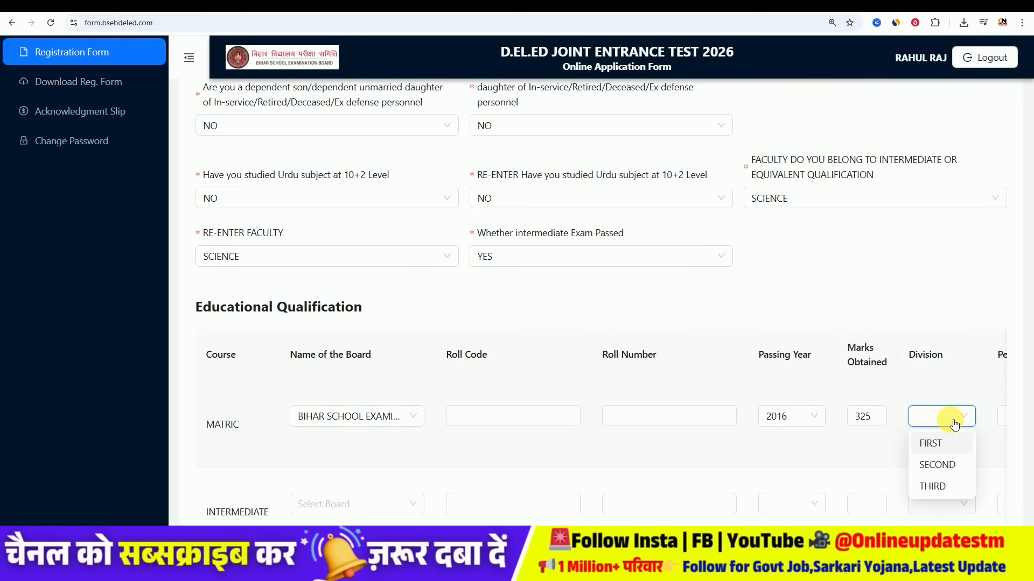
pyautogui.click(950, 441)
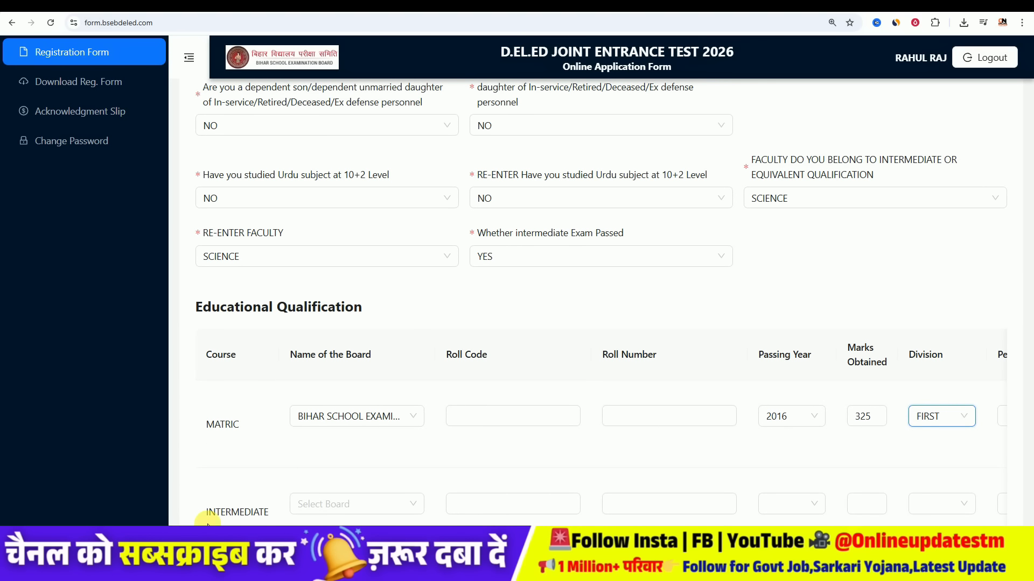
# Enter 65 as the percentage in the Matric row.
pyautogui.hotkey('shift', 'Tab')
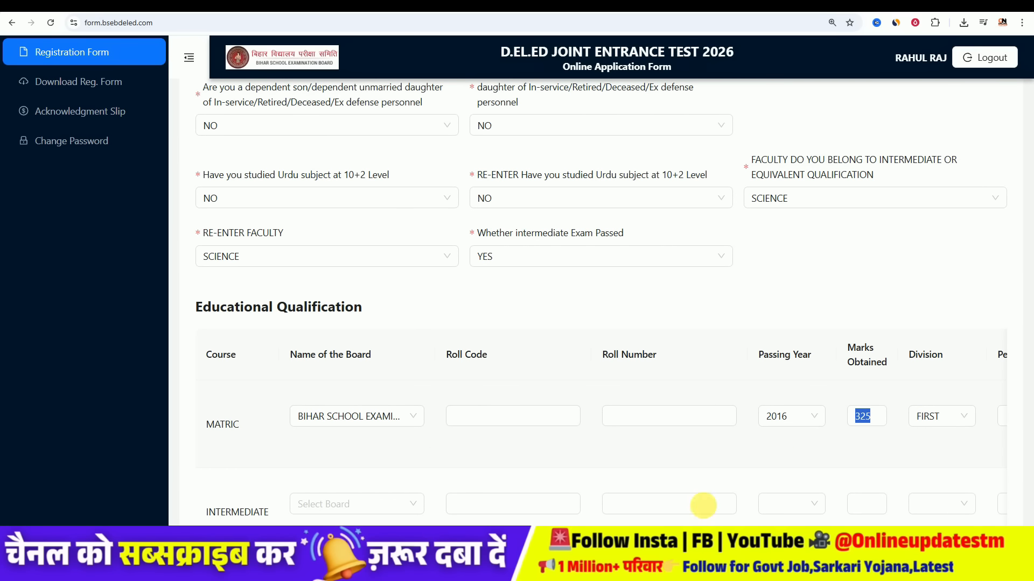
pyautogui.scroll(-2, 485, 452)
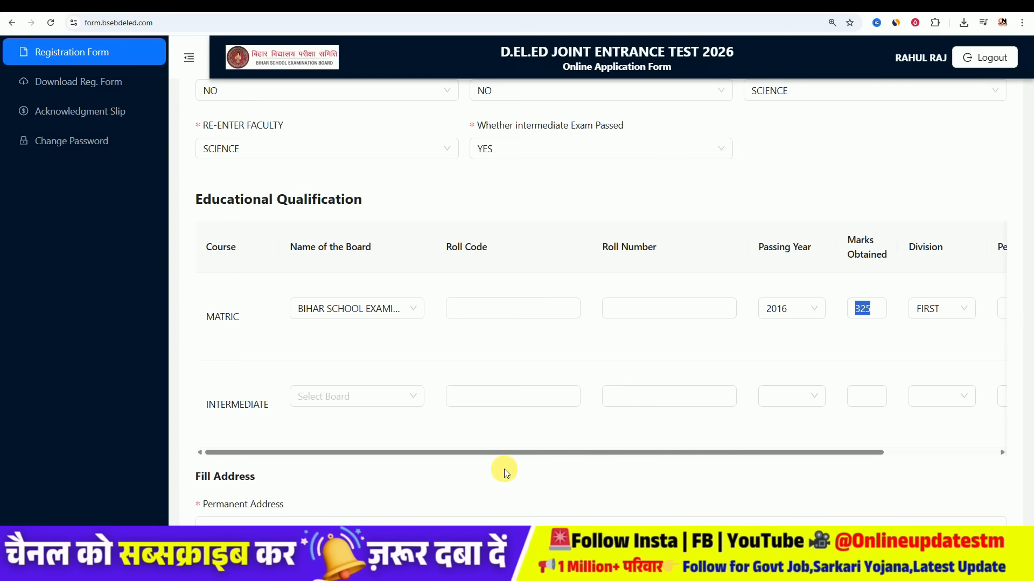
pyautogui.moveTo(540, 450); pyautogui.dragTo(710, 450)
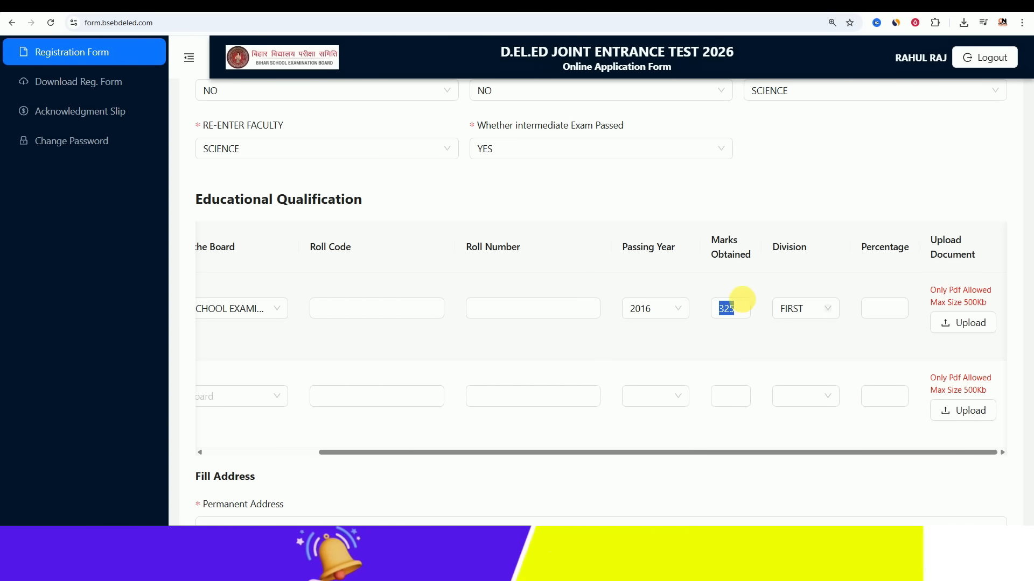
pyautogui.click(869, 276)
pyautogui.click(888, 311)
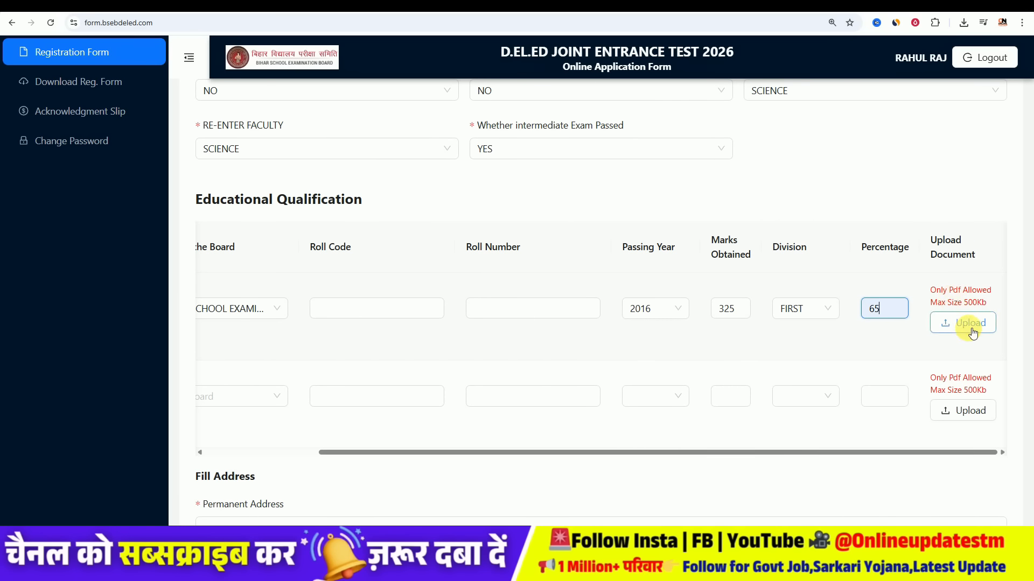
# Choose the Bihar School Examination Board for the Intermediate row under Educational Qualification.
pyautogui.moveTo(521, 454); pyautogui.dragTo(363, 452)
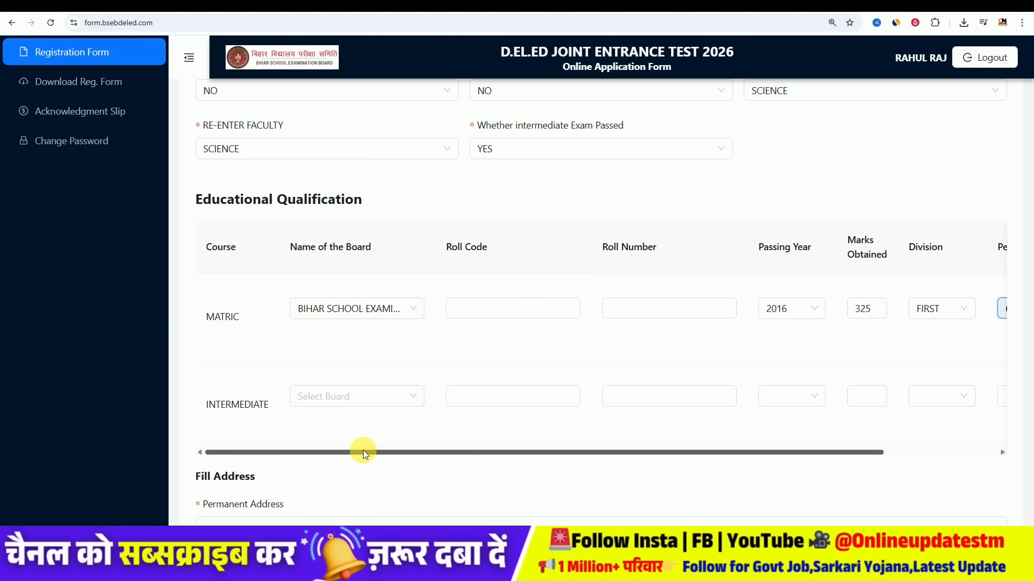
pyautogui.click(370, 399)
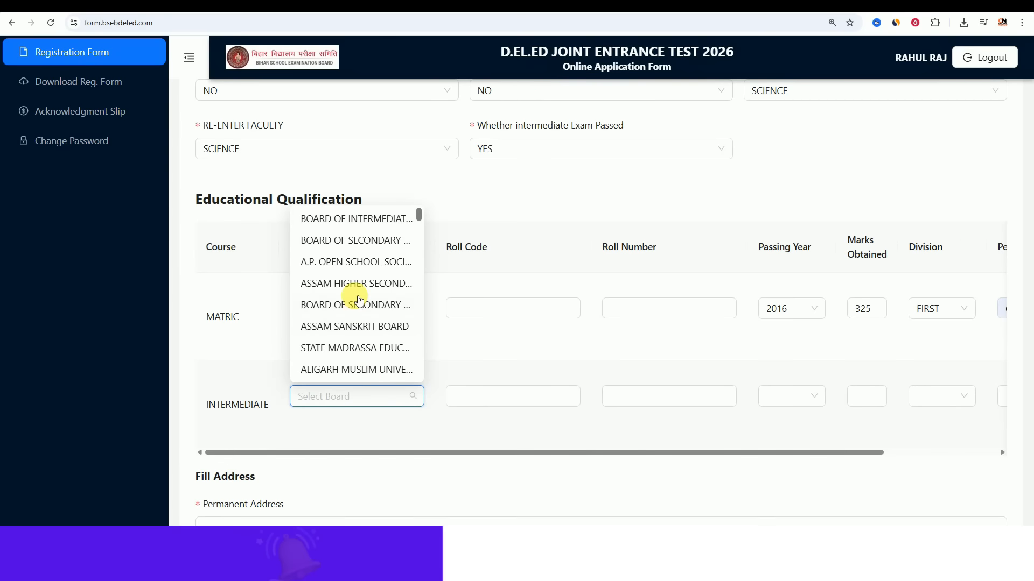
pyautogui.scroll(-3, 360, 301)
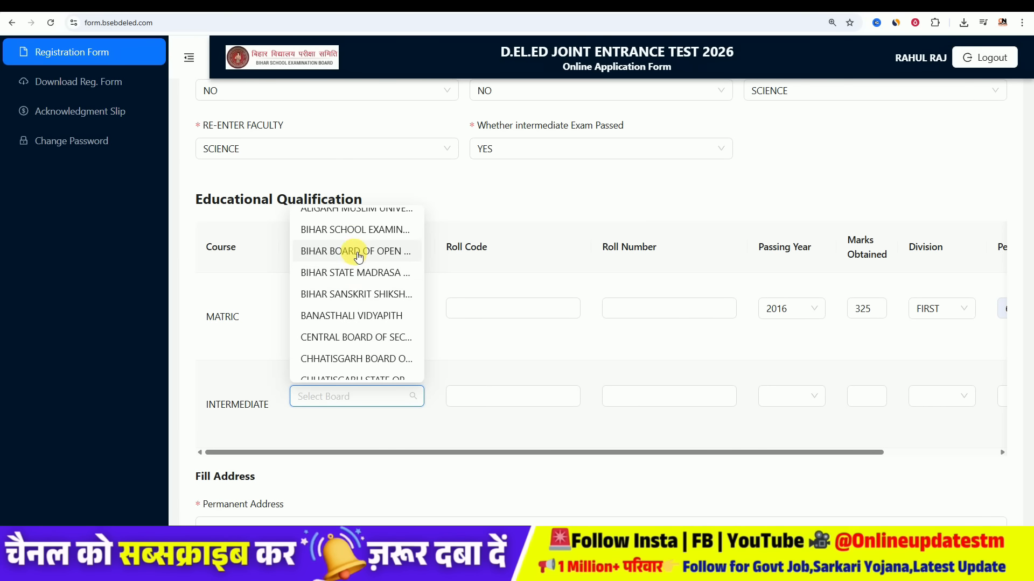
pyautogui.click(357, 229)
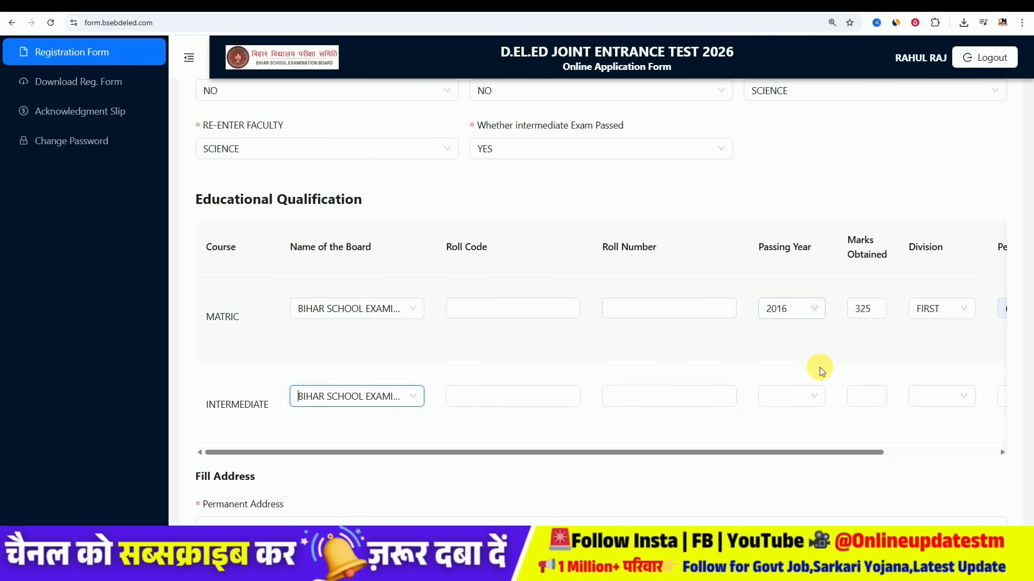
# Set the passing year in the Intermediate row to 2018.
pyautogui.click(796, 396)
pyautogui.scroll(-5, 800, 317)
pyautogui.scroll(-10, 801, 329)
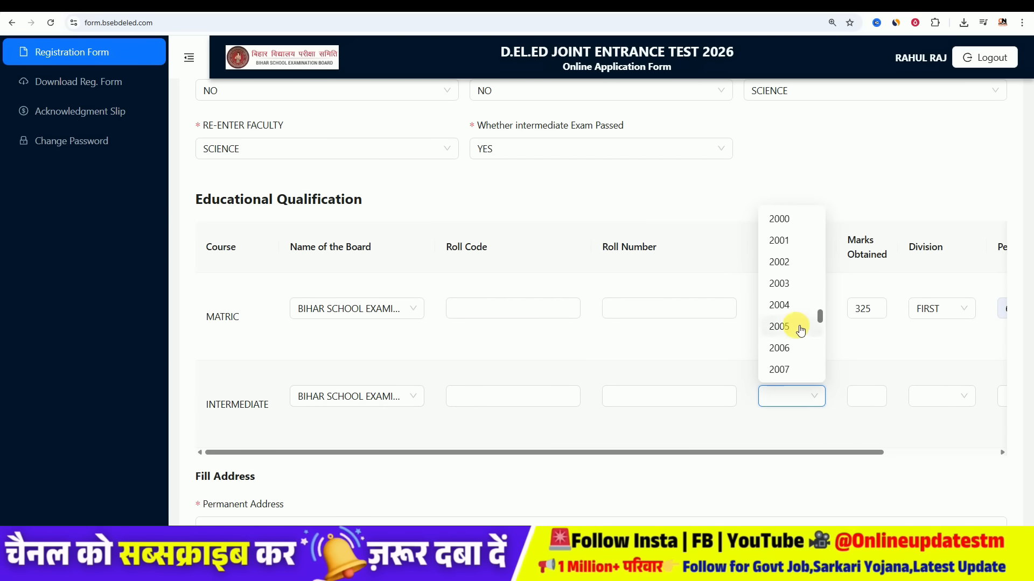
pyautogui.click(793, 337)
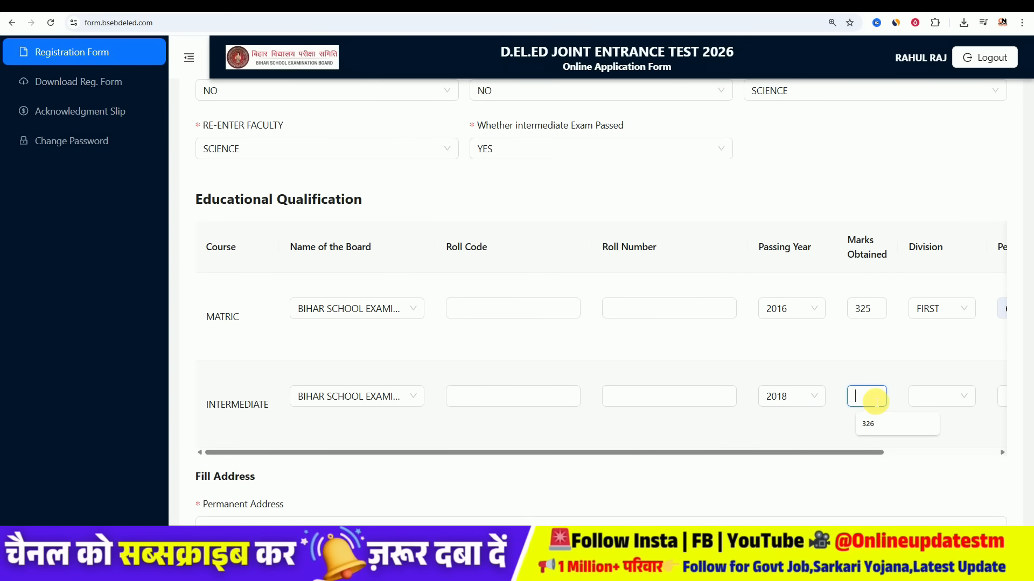
# Enter 326 as the Intermediate marks obtained and set the division to FIRST.
pyautogui.click(867, 423)
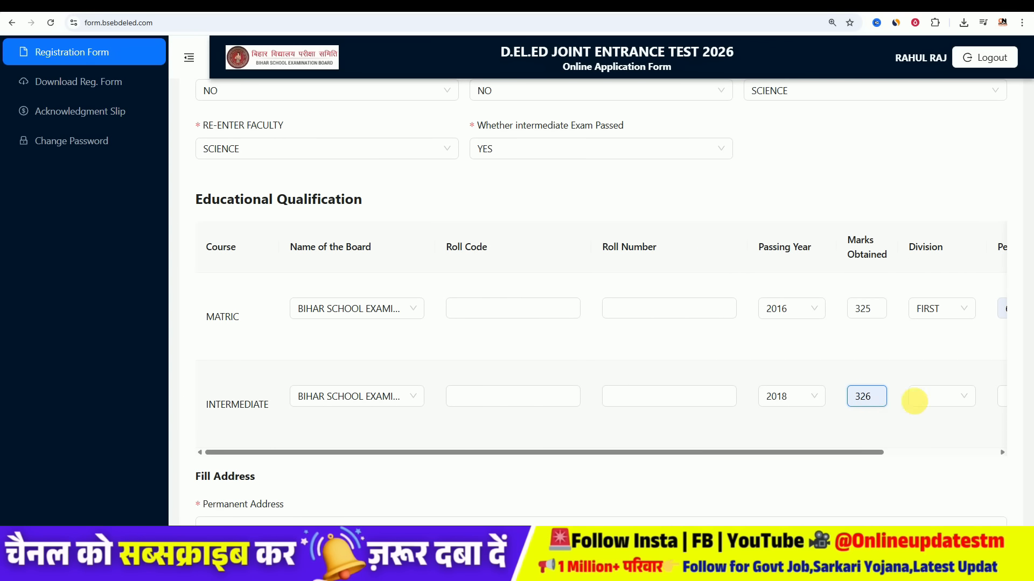
pyautogui.click(931, 401)
pyautogui.click(935, 425)
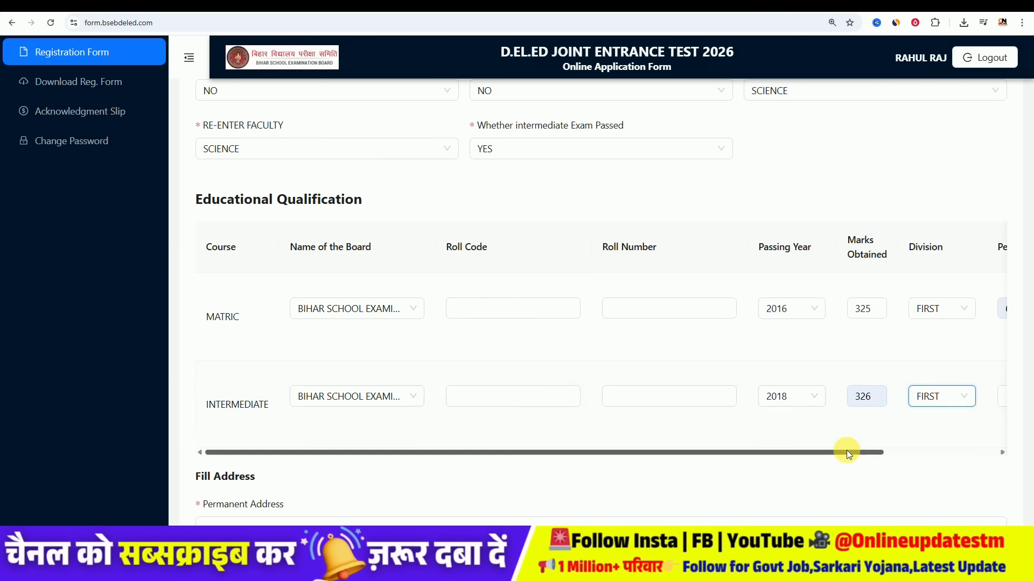
pyautogui.moveTo(846, 451); pyautogui.dragTo(934, 431)
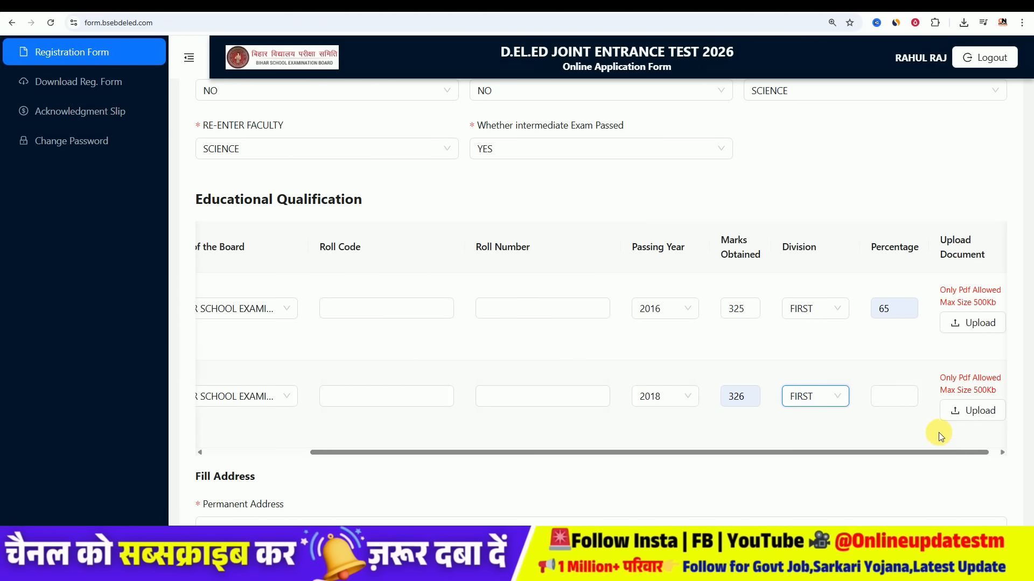
pyautogui.click(905, 401)
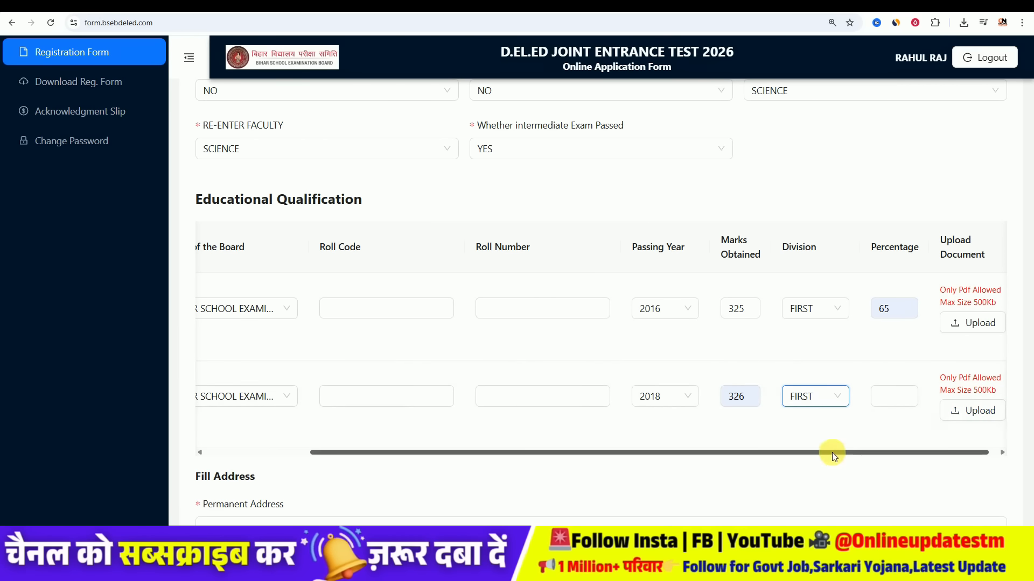
# Fill in the Permanent Address field under Fill Address with the saved address entry.
pyautogui.scroll(-2, 773, 396)
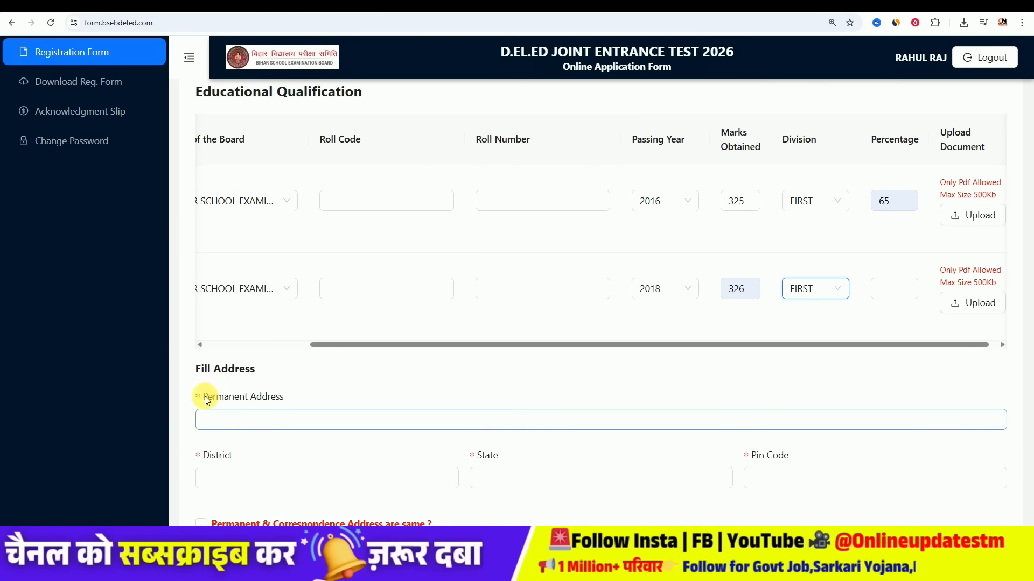
pyautogui.click(345, 387)
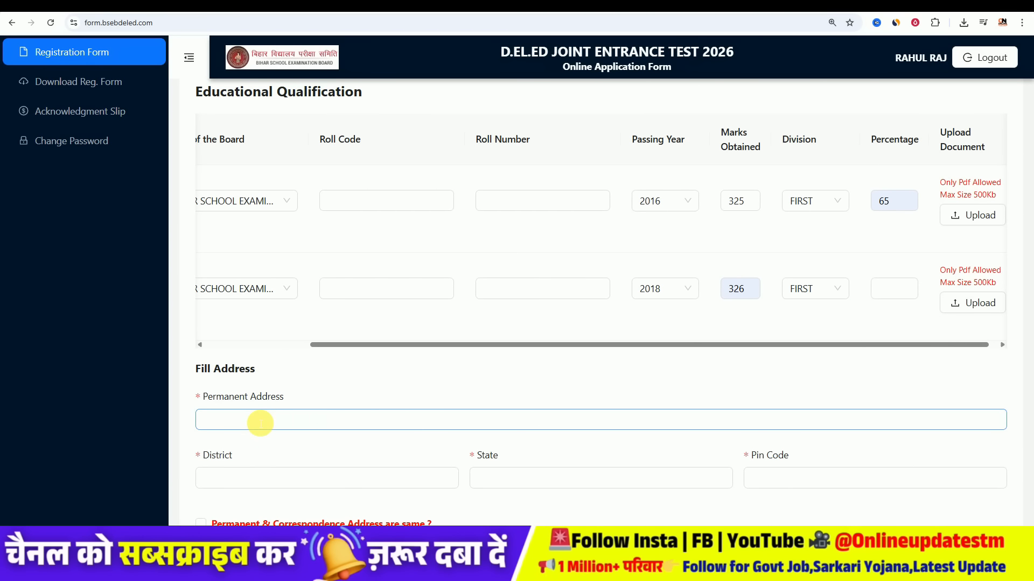
pyautogui.click(260, 424)
pyautogui.click(220, 439)
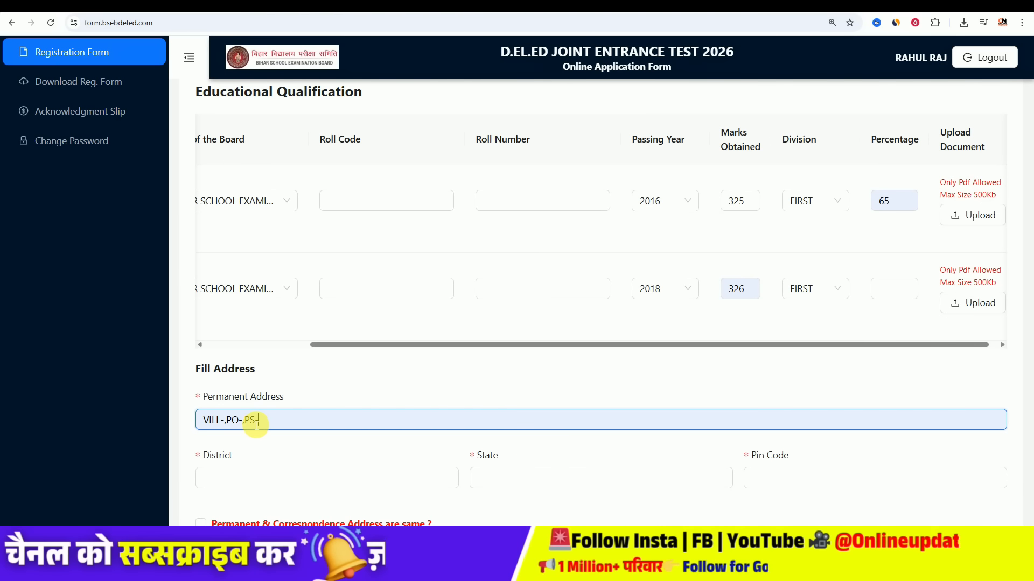
# Fill in the district and state of the permanent address using the saved entries.
pyautogui.click(299, 485)
pyautogui.click(269, 503)
pyautogui.click(500, 477)
pyautogui.click(538, 504)
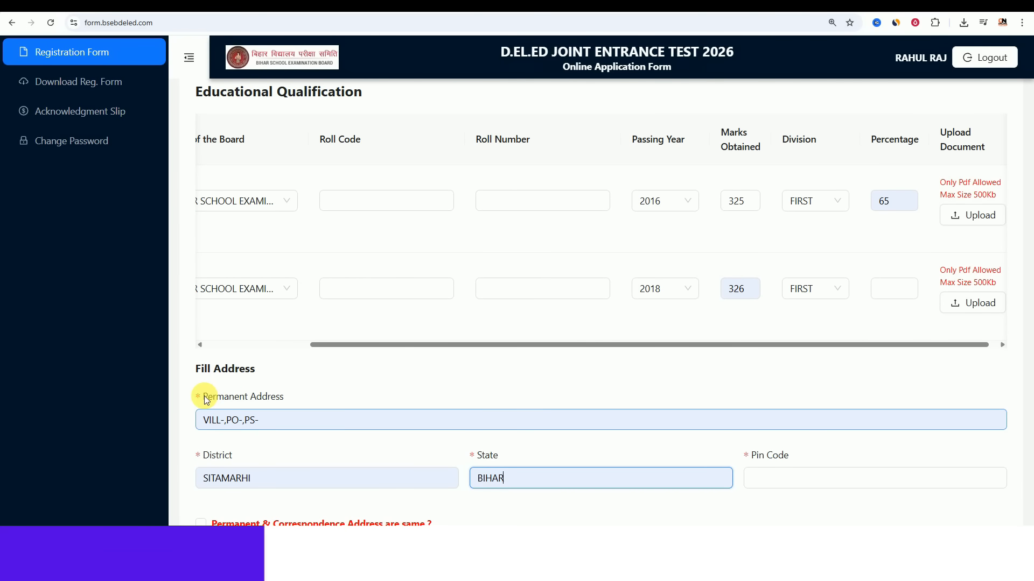
# Examine the permanent and correspondence address fields, the Aadhar number and declaration, and the photograph and signature upload requirements.
pyautogui.moveTo(205, 395); pyautogui.dragTo(331, 400)
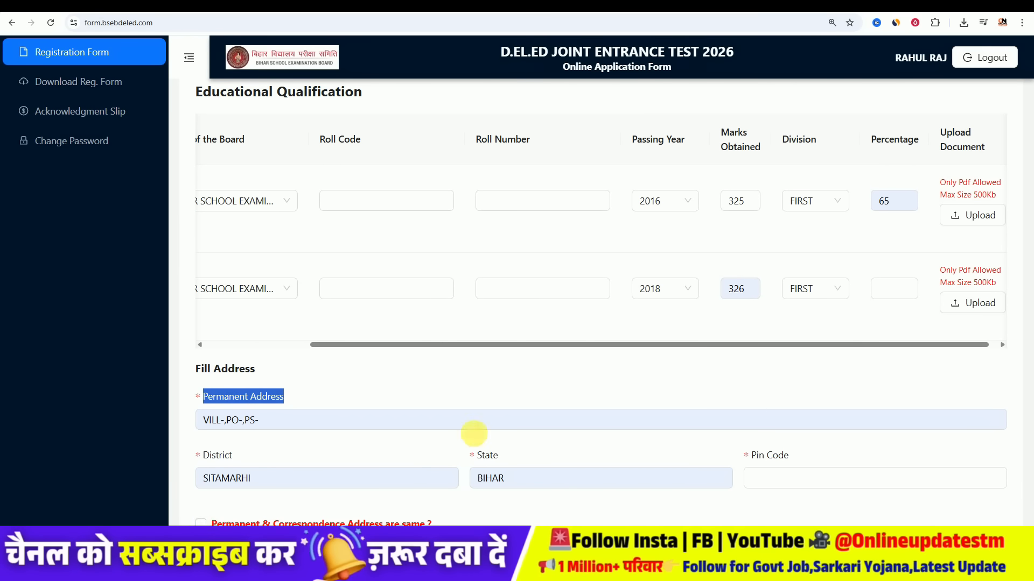
pyautogui.scroll(-6, 492, 446)
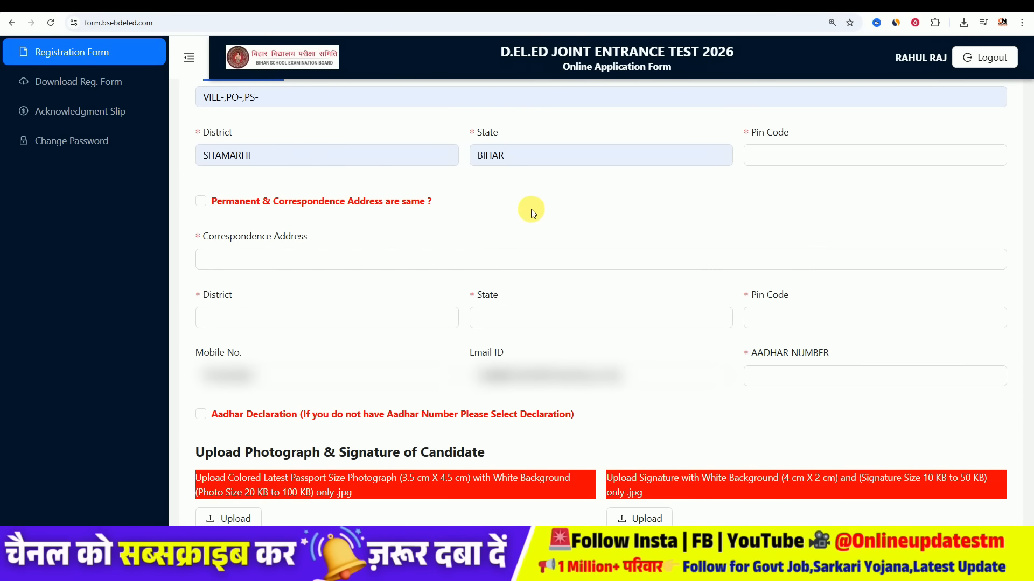
pyautogui.scroll(-1, 531, 210)
pyautogui.click(531, 209)
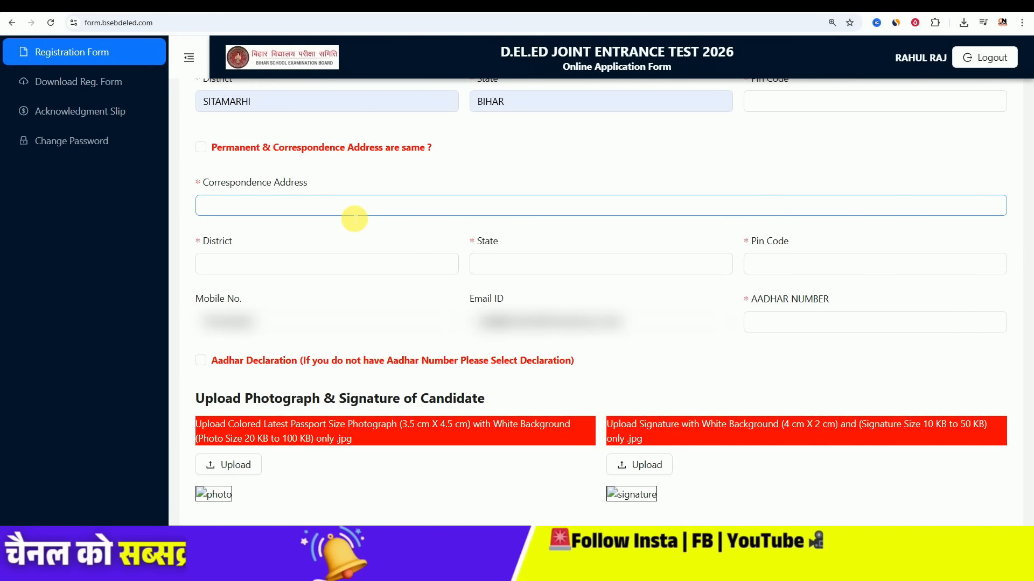
pyautogui.scroll(-2, 353, 218)
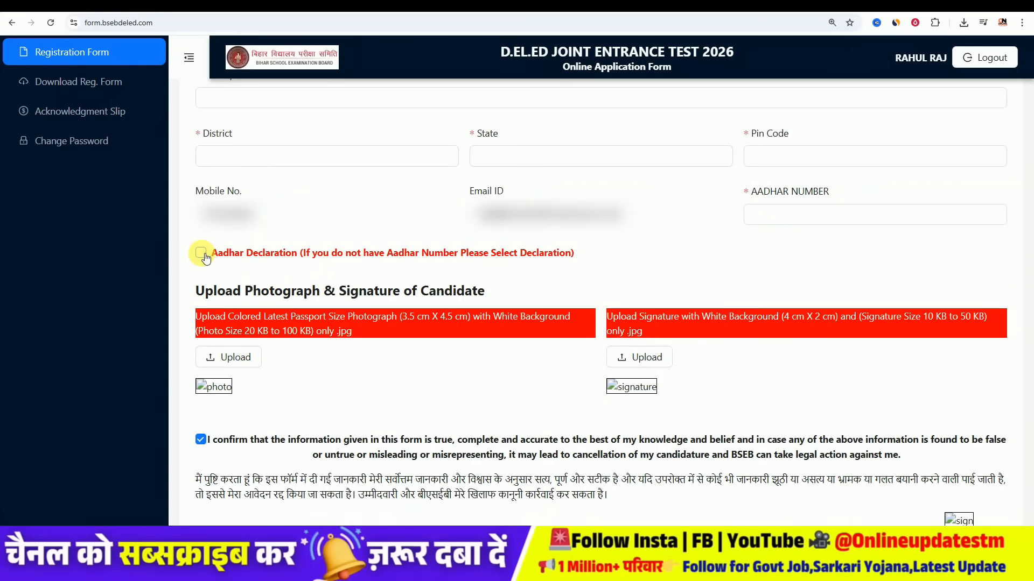
pyautogui.click(759, 192)
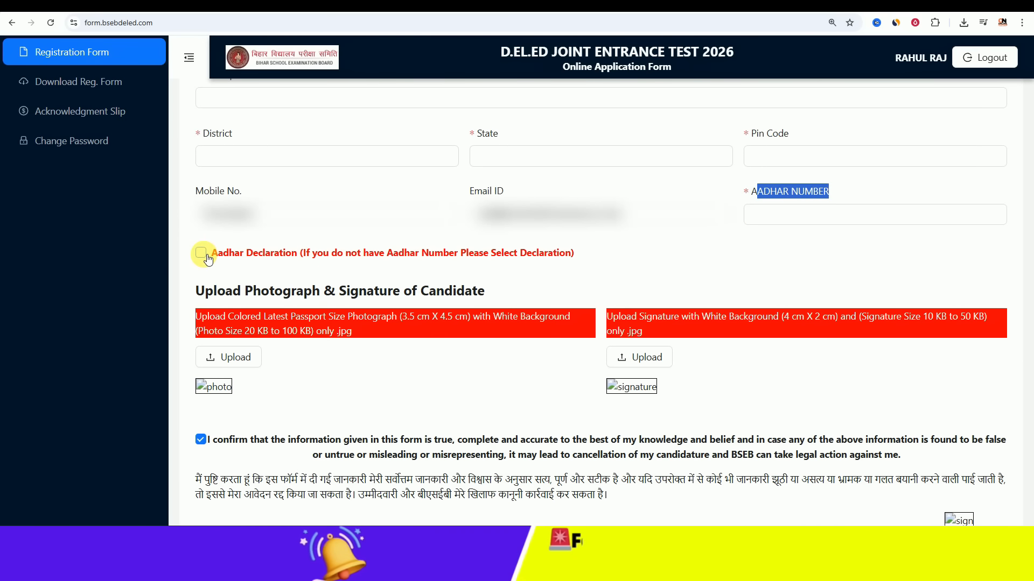
pyautogui.click(311, 292)
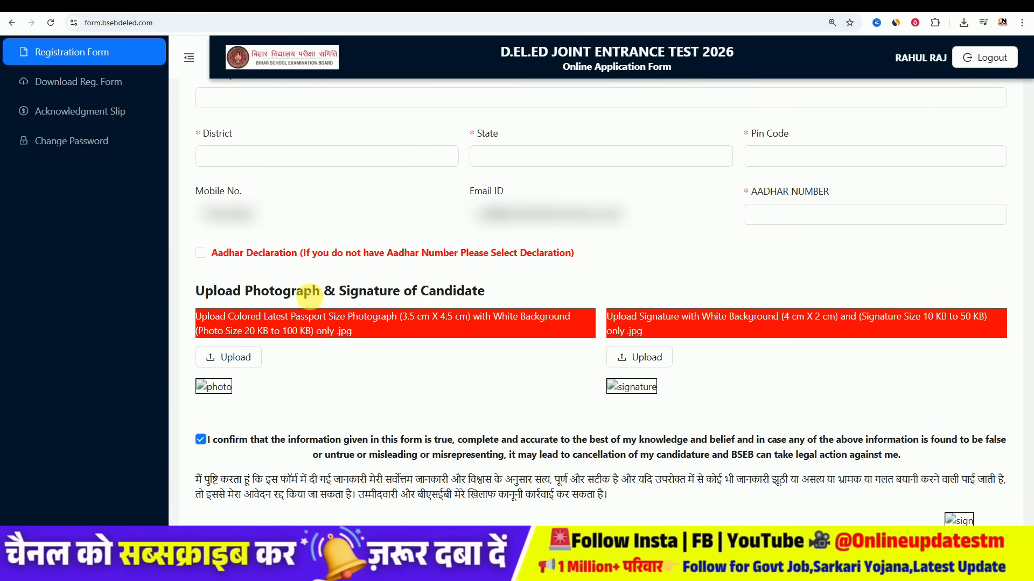
pyautogui.scroll(-1, 314, 291)
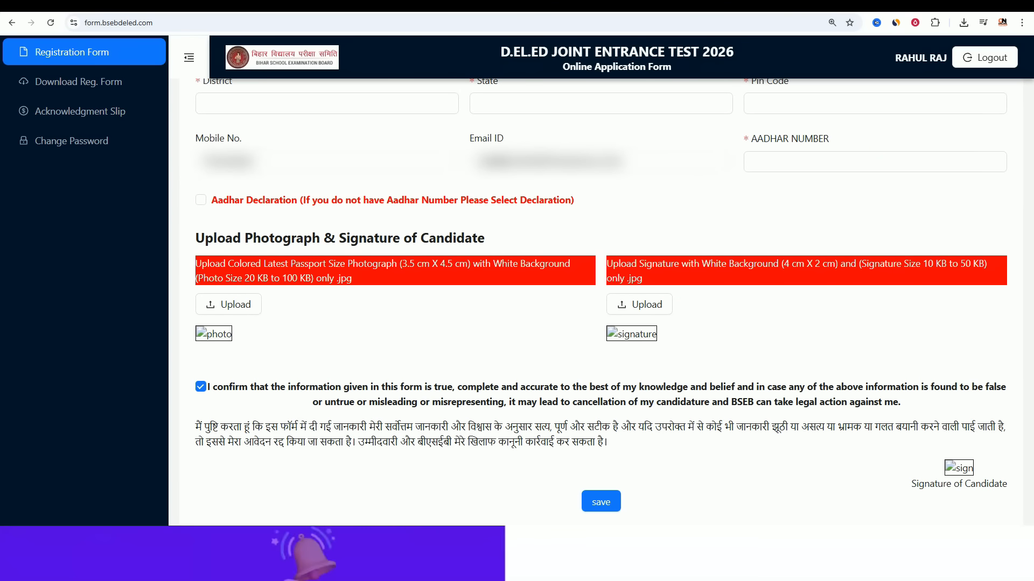
# Open compressjpeg.com in a new tab and upload a JPEG image for compression.
pyautogui.hotkey('ctrl', 't')
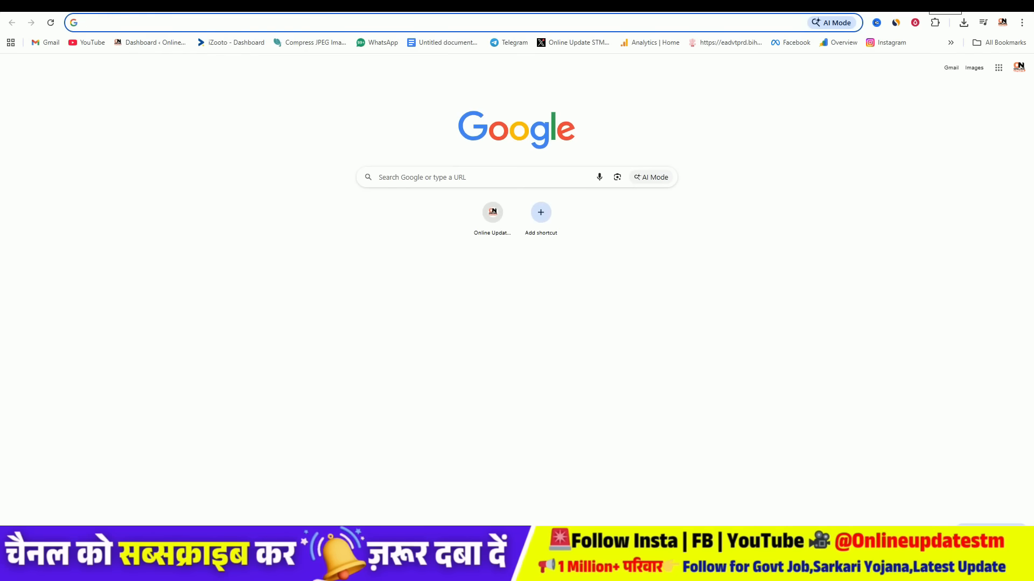
pyautogui.write('compressjpeg.com')
pyautogui.press('Return')
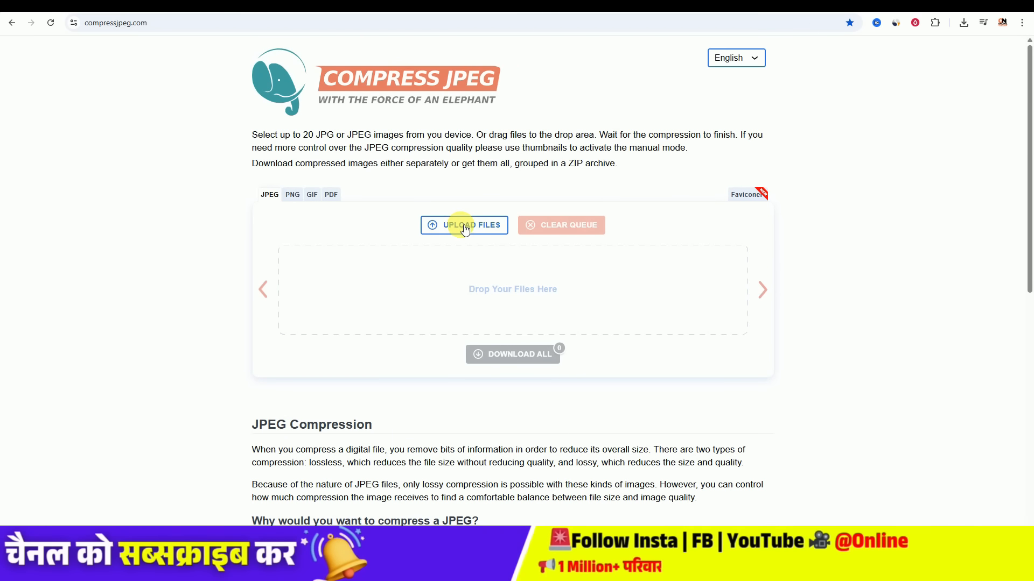
pyautogui.click(467, 224)
pyautogui.doubleClick(242, 219)
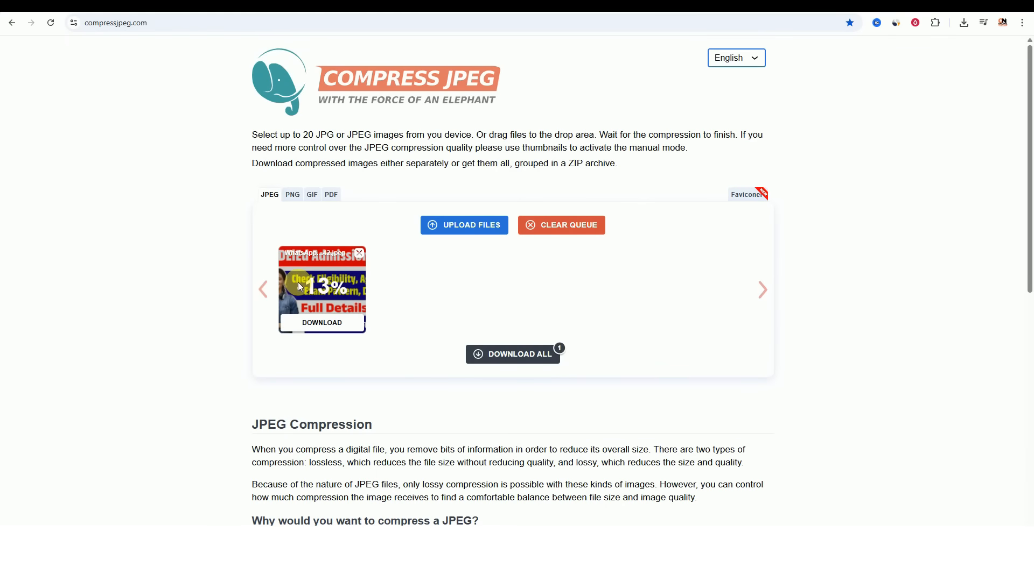
# Compress the uploaded image at quality 52 and download the compressed file.
pyautogui.click(298, 280)
pyautogui.moveTo(383, 449); pyautogui.dragTo(389, 449)
pyautogui.scroll(-2, 611, 417)
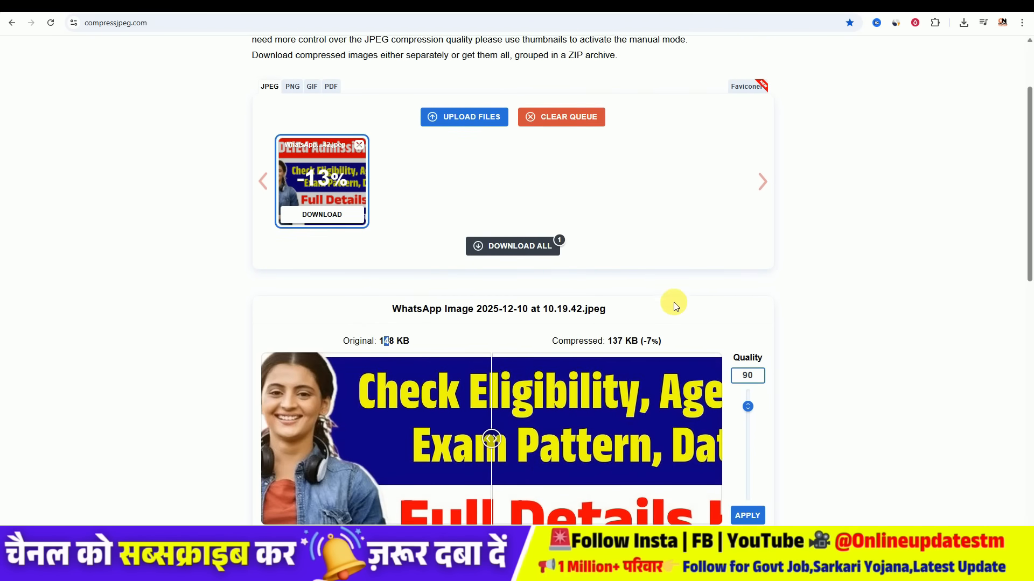
pyautogui.scroll(-2, 673, 302)
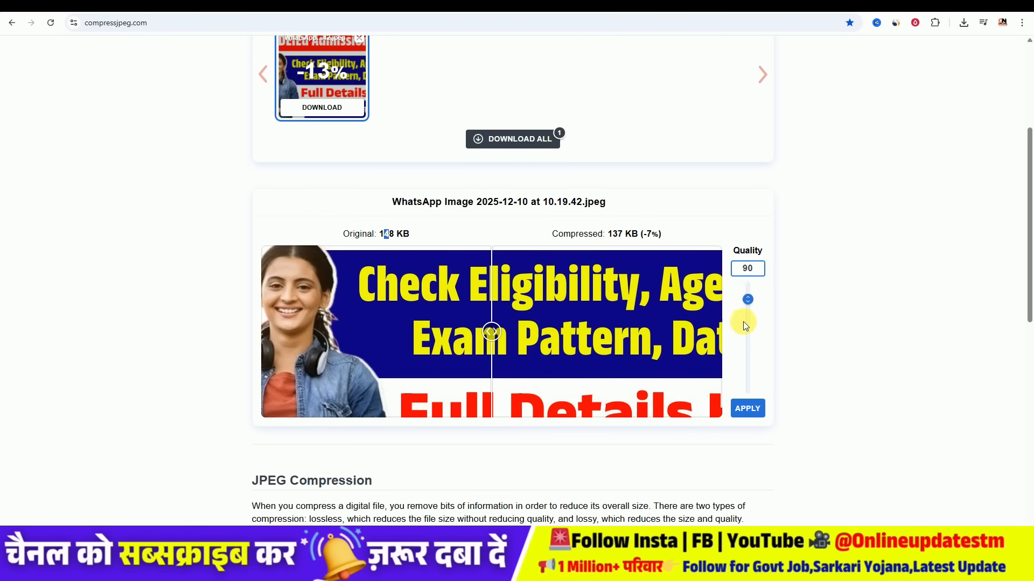
pyautogui.moveTo(752, 304); pyautogui.dragTo(749, 343)
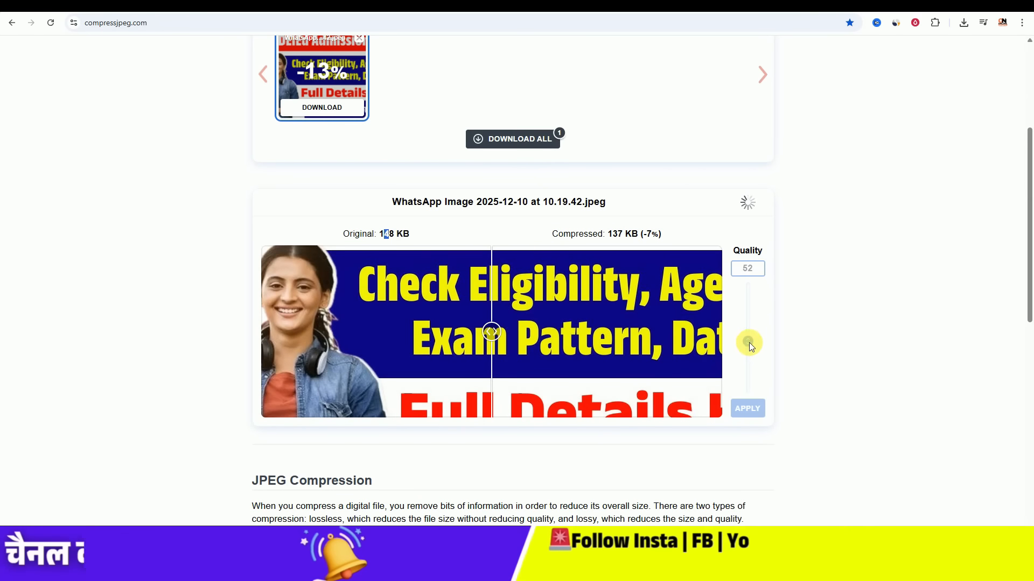
pyautogui.click(752, 408)
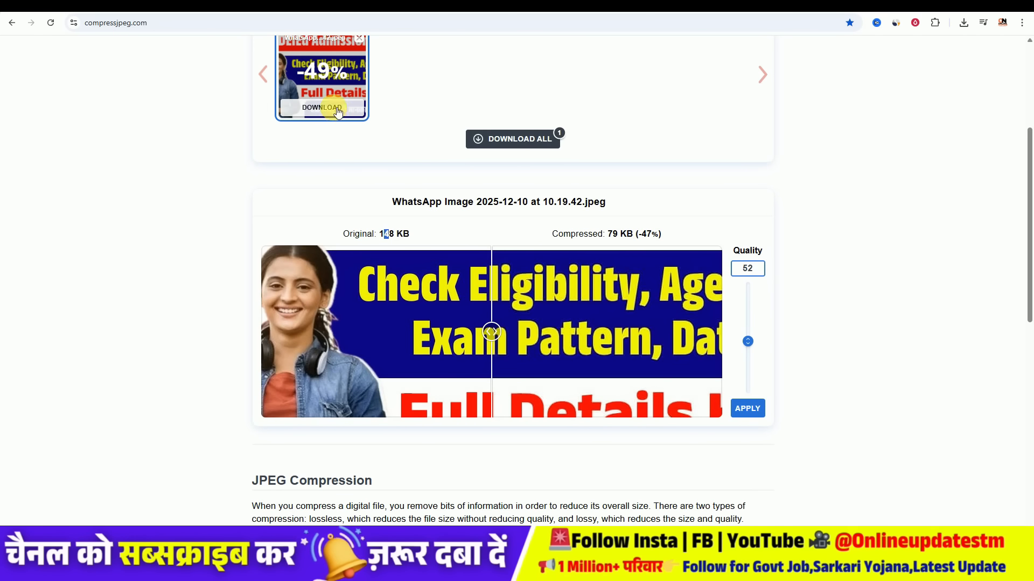
pyautogui.click(337, 109)
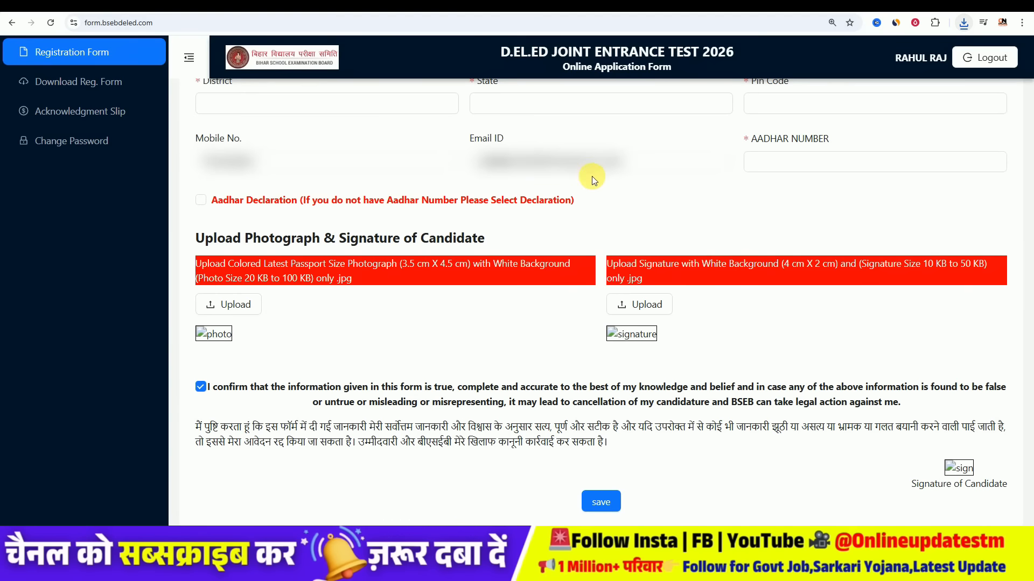
# Return to the D.El.Ed application form and examine the photograph's size and white background requirements.
pyautogui.click(219, 305)
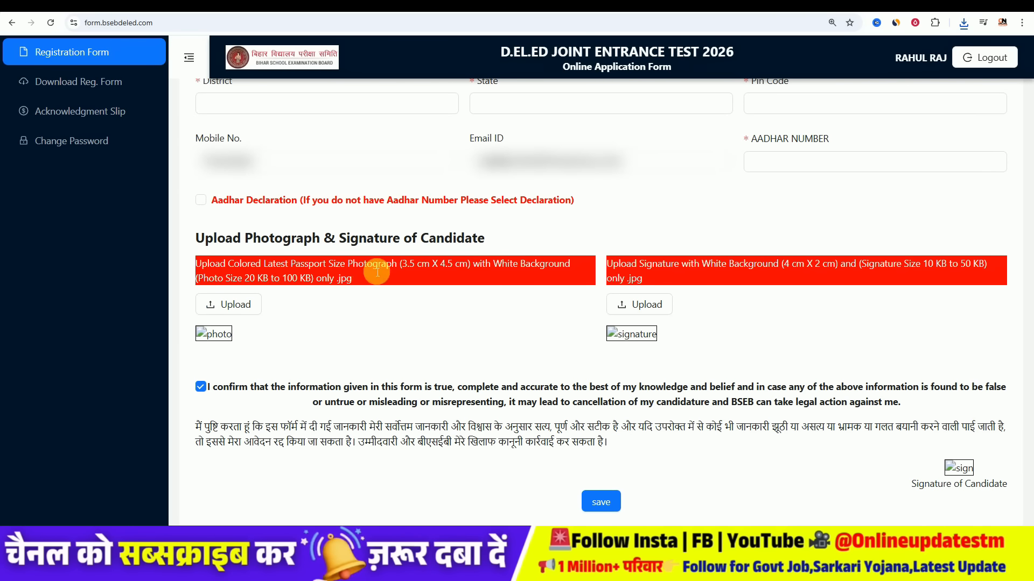
pyautogui.moveTo(277, 267); pyautogui.dragTo(553, 273)
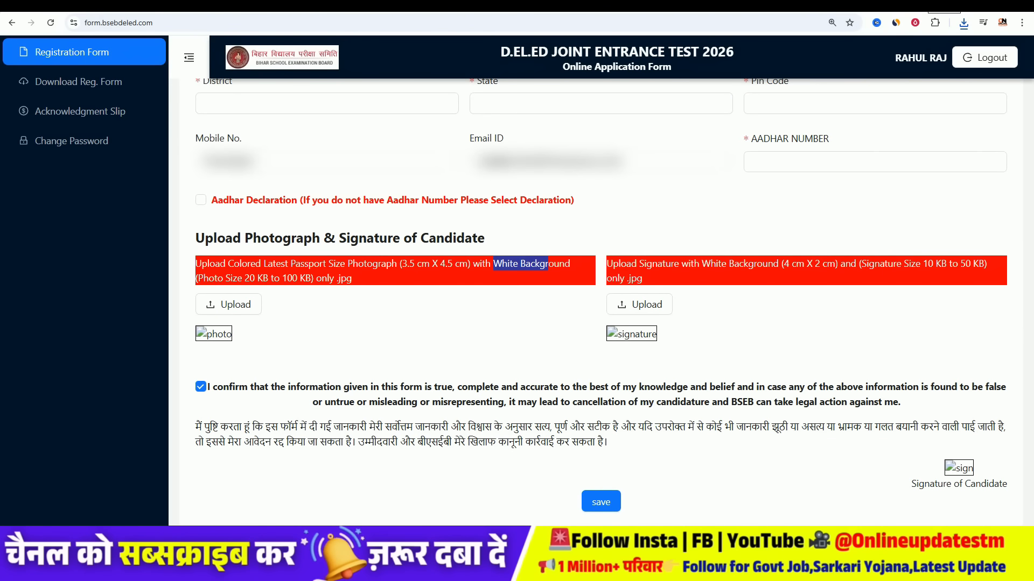
# Search for "remove bg" in a new browser tab.
pyautogui.click(908, 11)
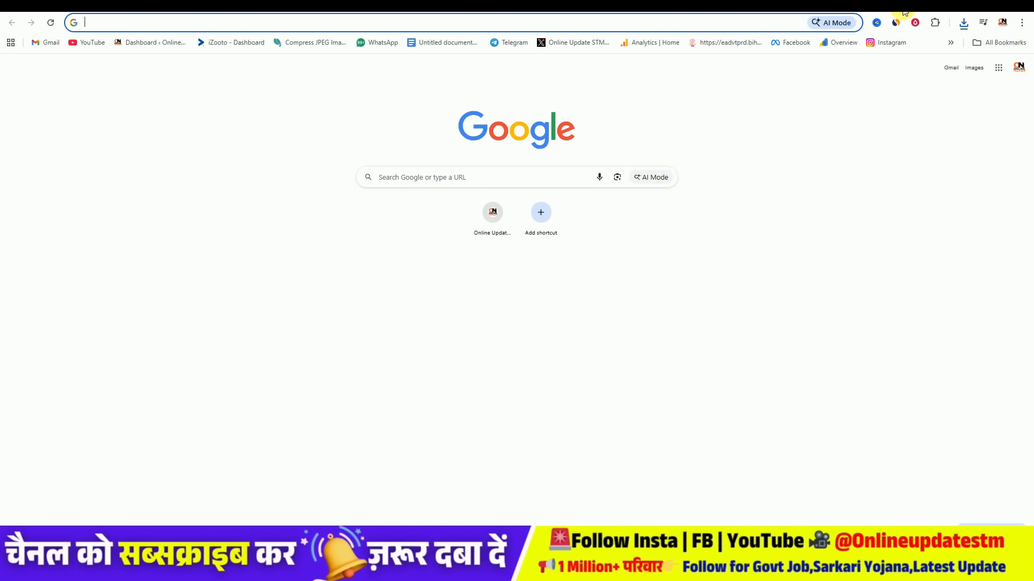
pyautogui.write('resultbharat.com')
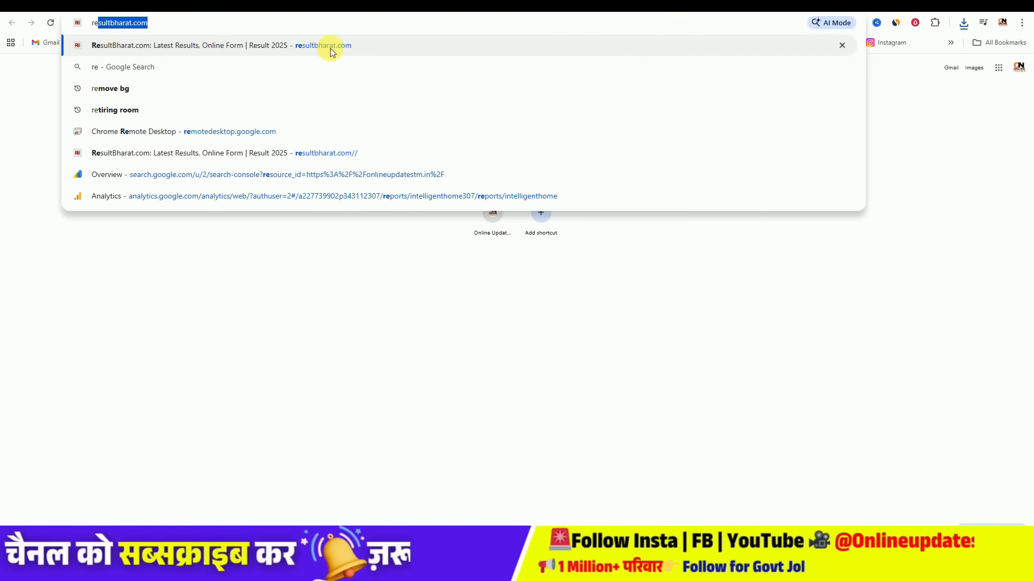
pyautogui.click(186, 89)
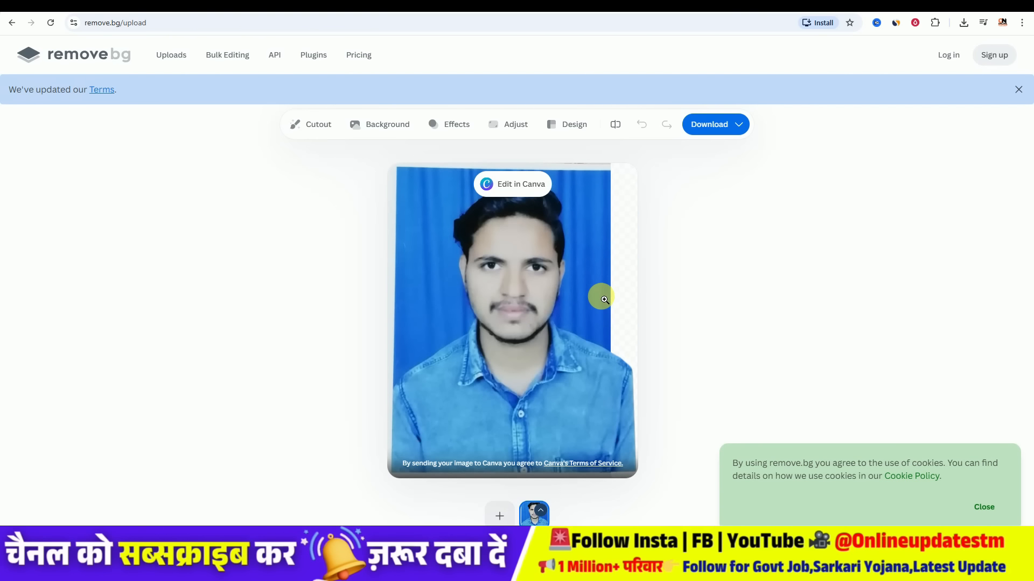
# Give the cut-out portrait a solid white background colour and download the free 445 x 561 preview version.
pyautogui.click(385, 130)
pyautogui.click(658, 172)
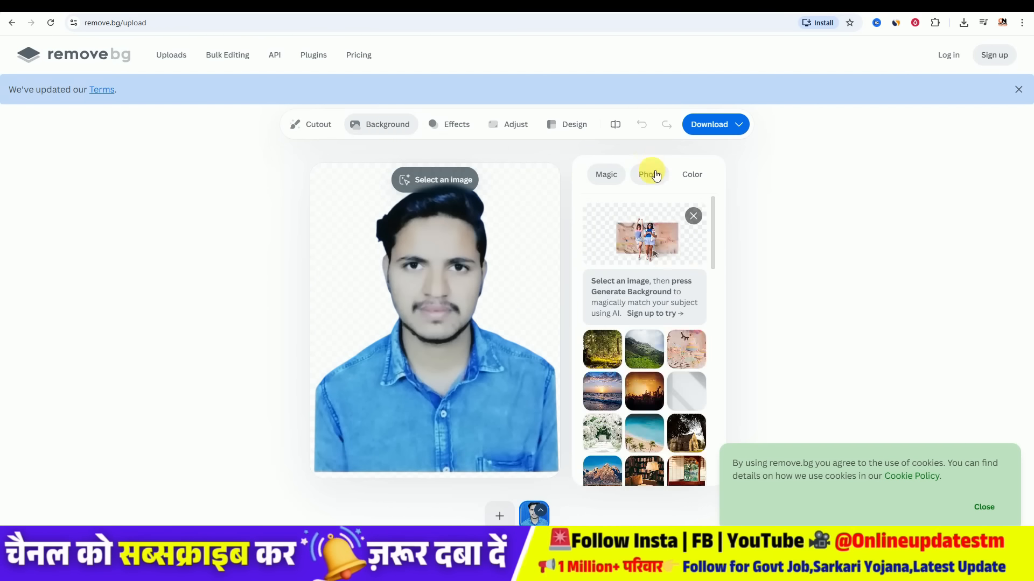
pyautogui.click(692, 174)
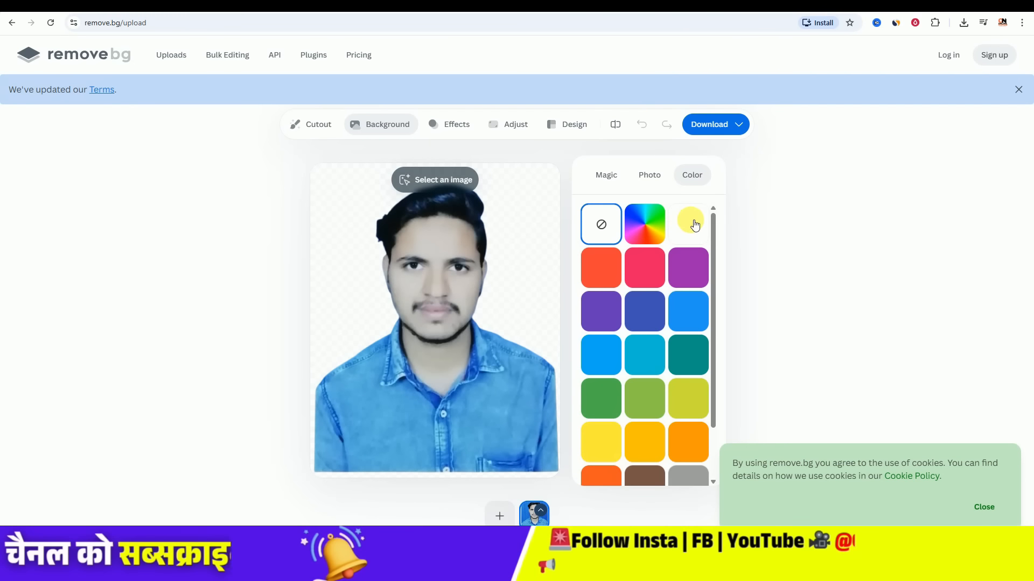
pyautogui.click(692, 222)
pyautogui.click(721, 127)
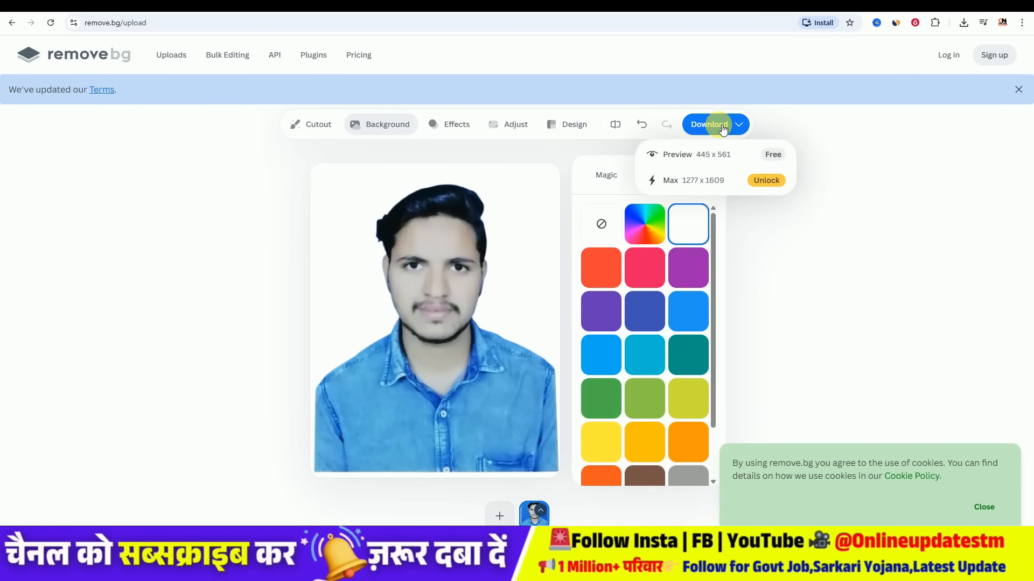
pyautogui.click(720, 155)
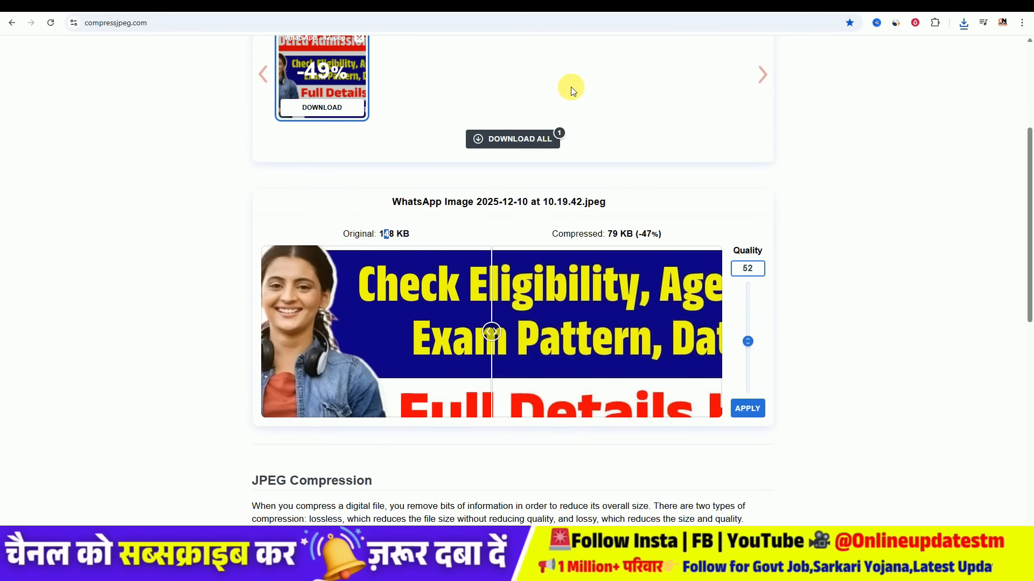
# Return to the D.El.Ed application form and try to save it with the declaration ticked.
pyautogui.scroll(1, 572, 91)
pyautogui.click(469, 68)
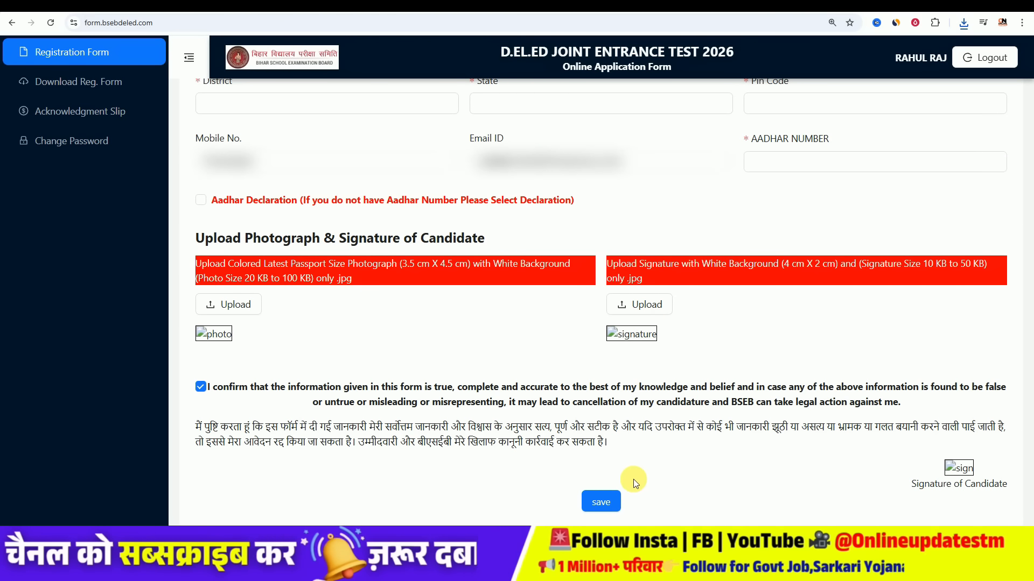
pyautogui.click(615, 509)
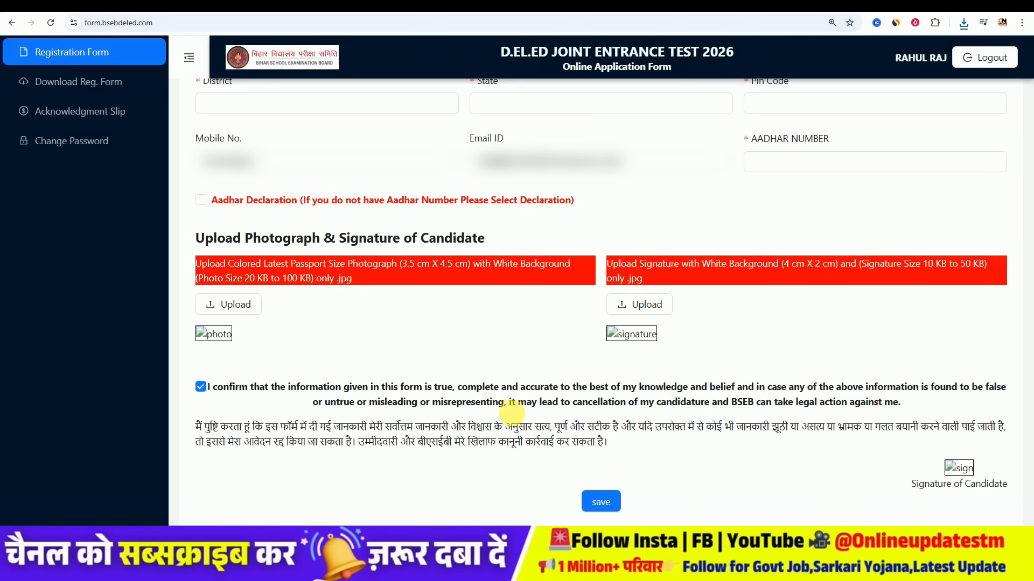
# Set both the candidate's category and the re-entered category to BC.
pyautogui.click(251, 156)
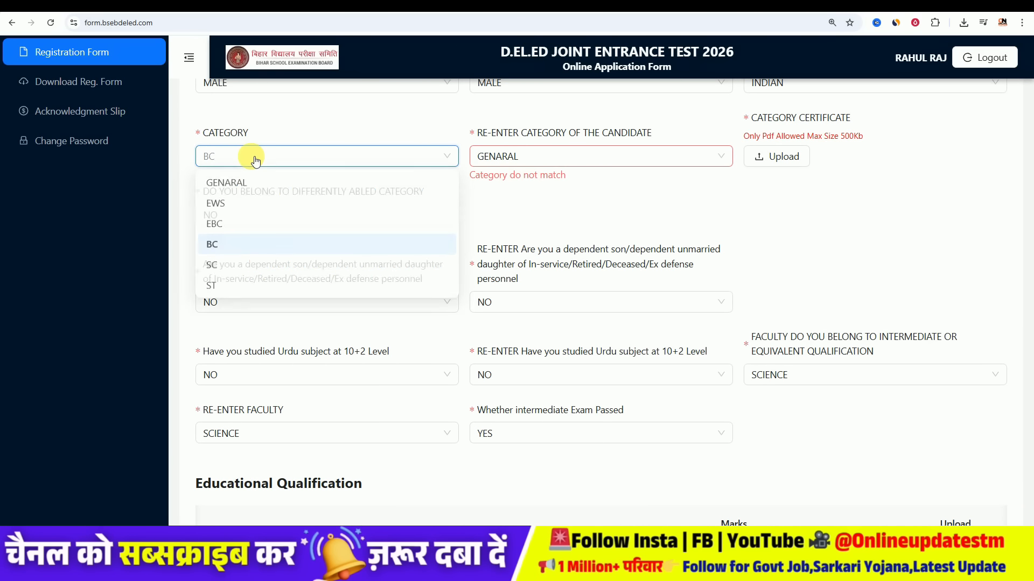
pyautogui.click(240, 249)
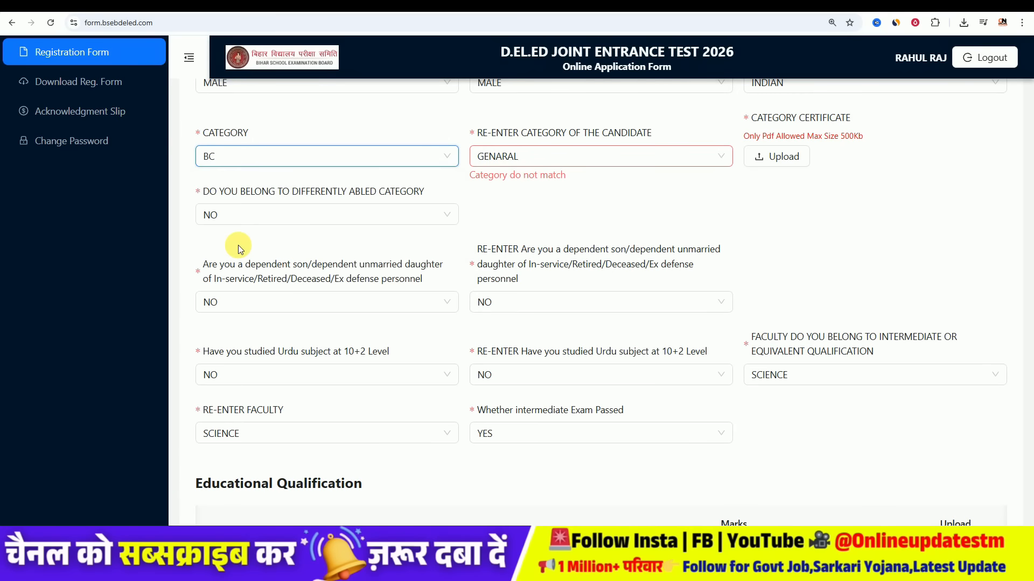
pyautogui.click(511, 157)
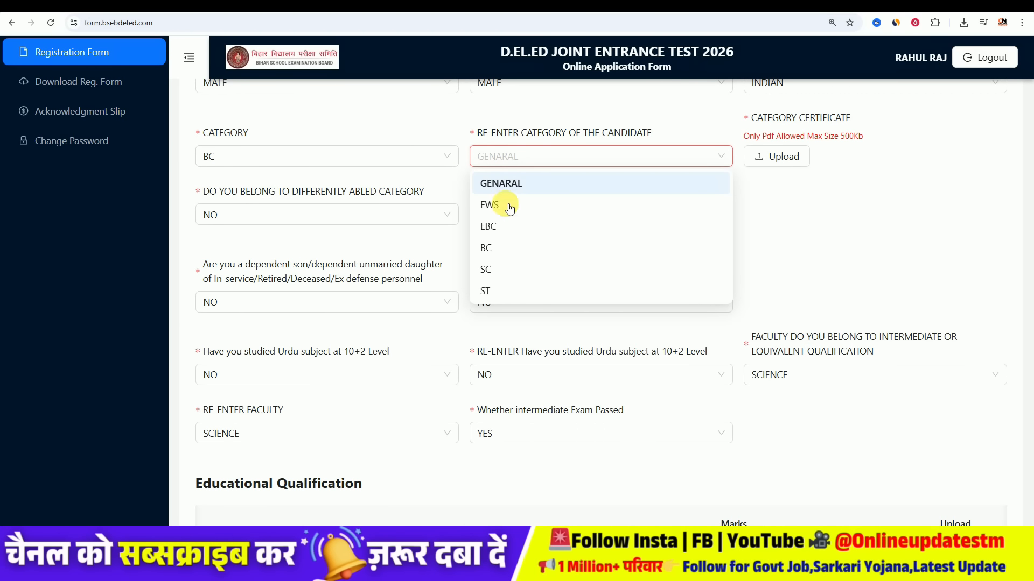
pyautogui.click(503, 250)
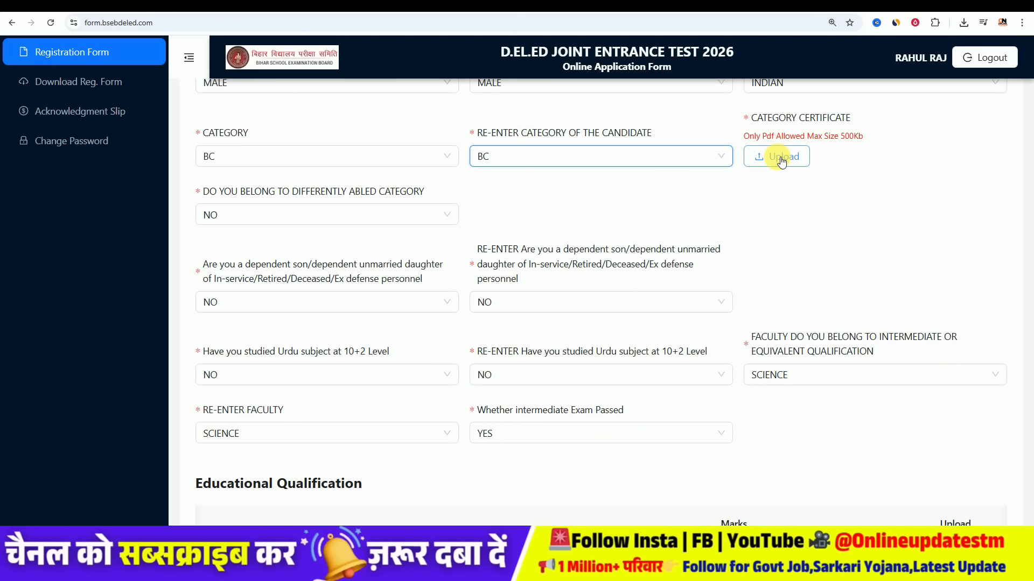
pyautogui.click(240, 156)
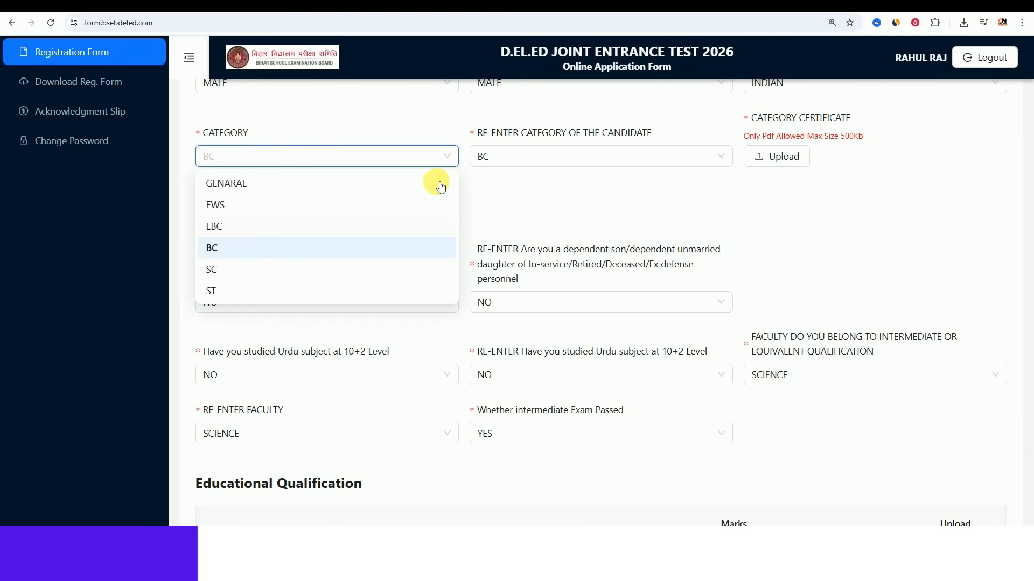
pyautogui.click(618, 201)
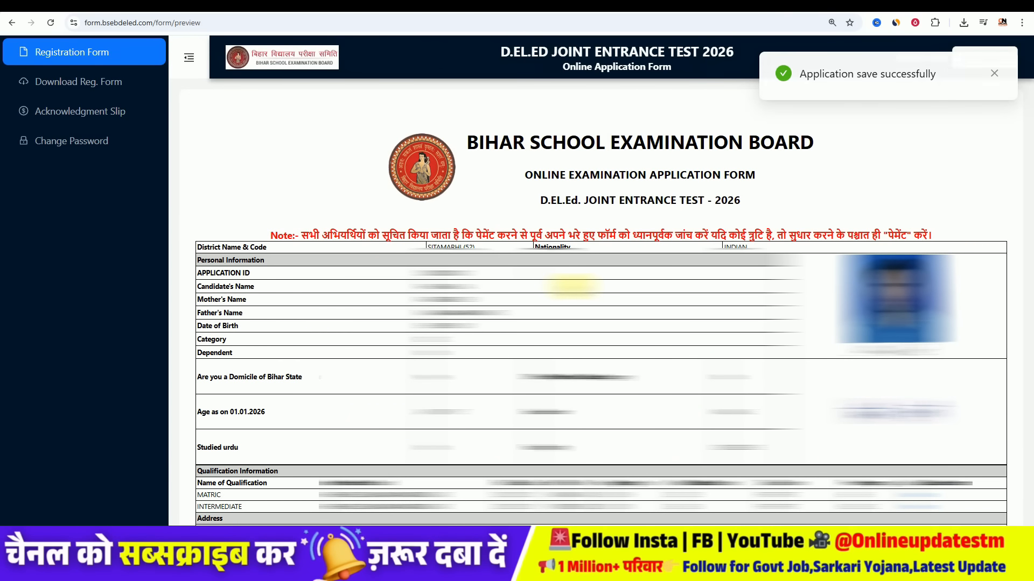
# Review the saved application preview down to the declaration and proceed to the registration fee payment.
pyautogui.hotkey('ctrl', '-')
pyautogui.scroll(-5, 572, 285)
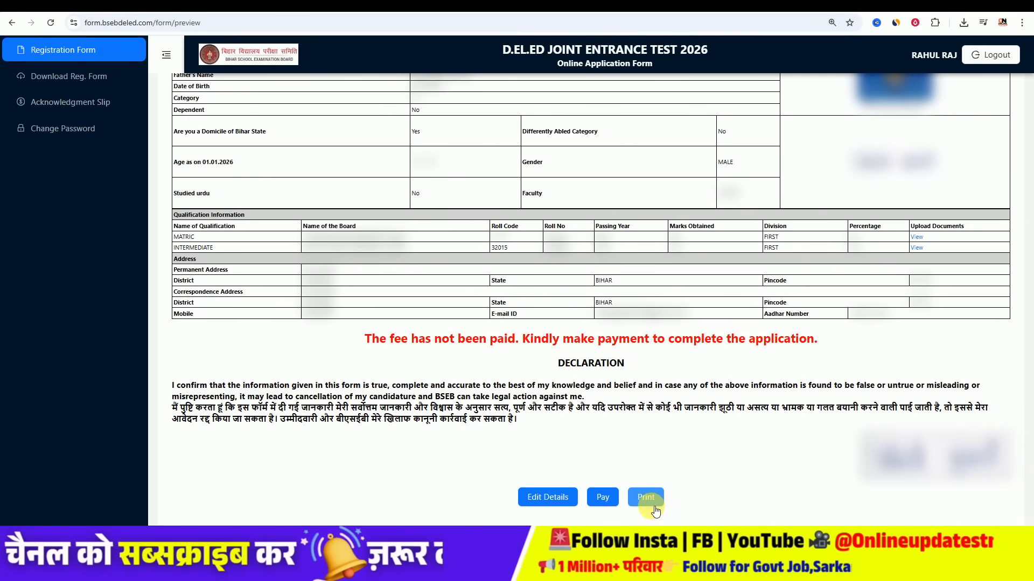
pyautogui.click(603, 500)
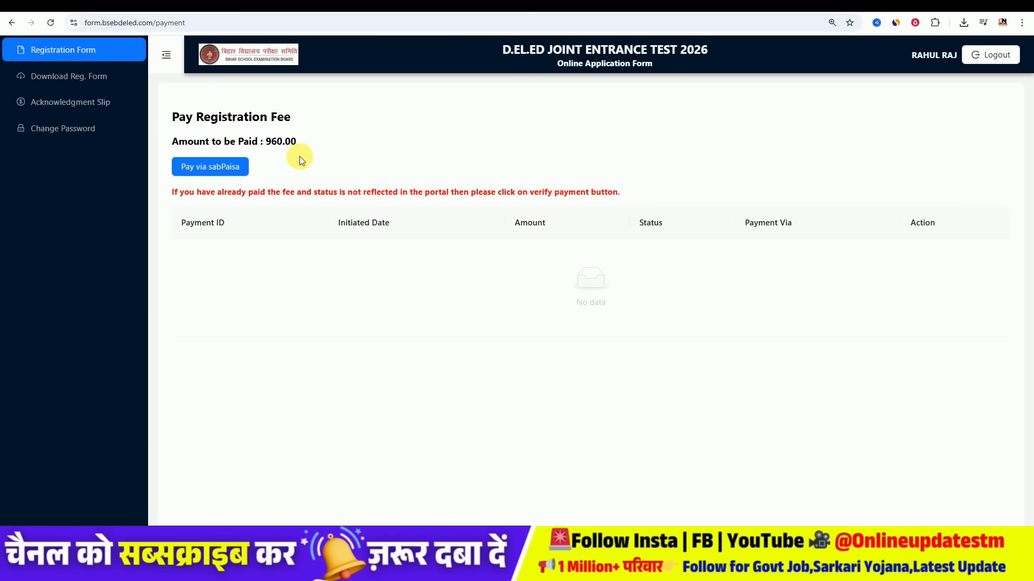
# Start the registration fee payment via sabPaisa, choose UPI QR Codes as payment mode and generate the QR code.
pyautogui.moveTo(265, 141); pyautogui.dragTo(290, 141)
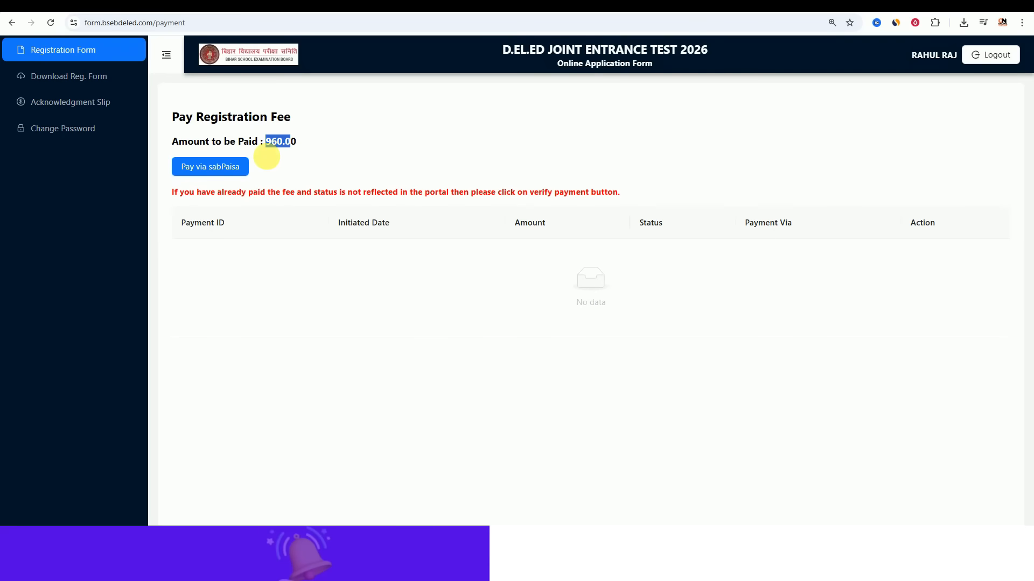
pyautogui.click(215, 169)
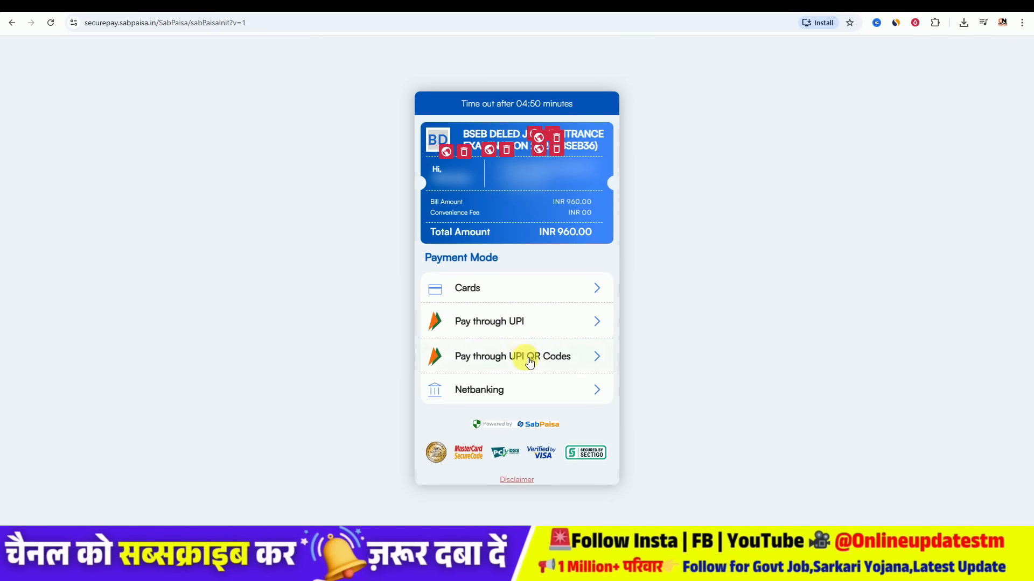
pyautogui.click(586, 361)
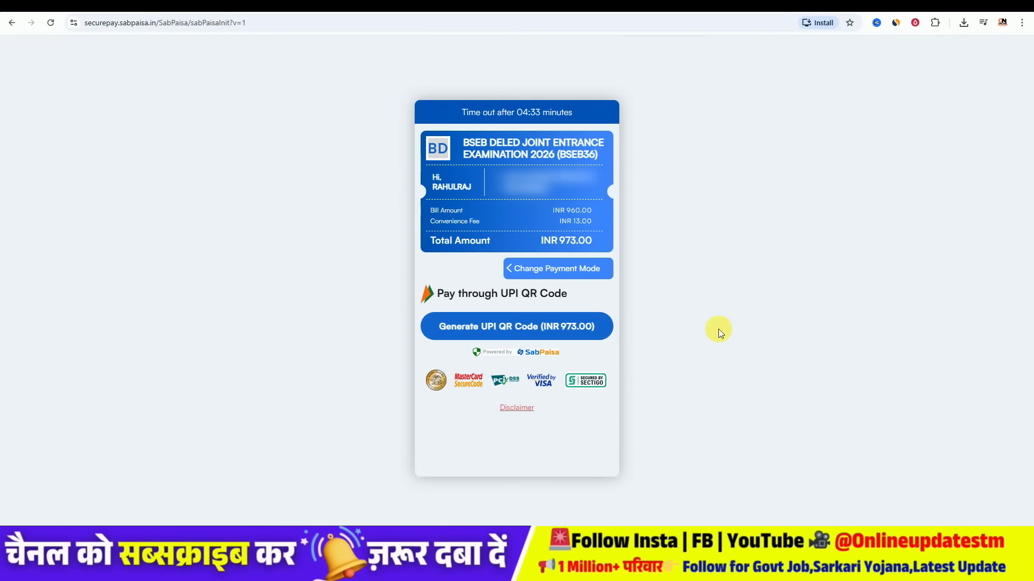
pyautogui.click(523, 328)
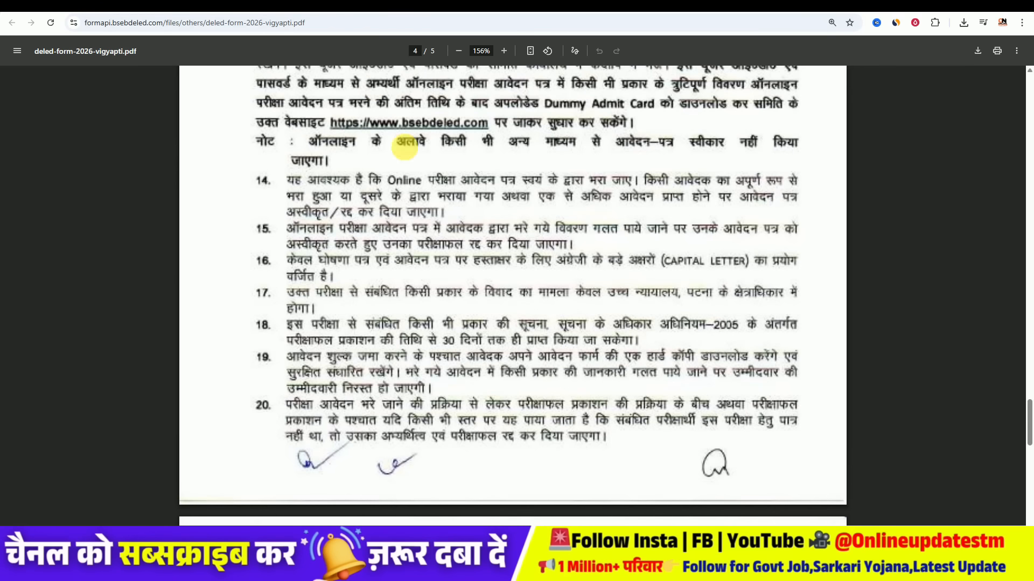
# In the D.El.Ed 2026 notification PDF, underline the 120 questions and the 2:30-hour duration in the entrance test section with the pen.
pyautogui.moveTo(1030, 428); pyautogui.dragTo(1028, 244)
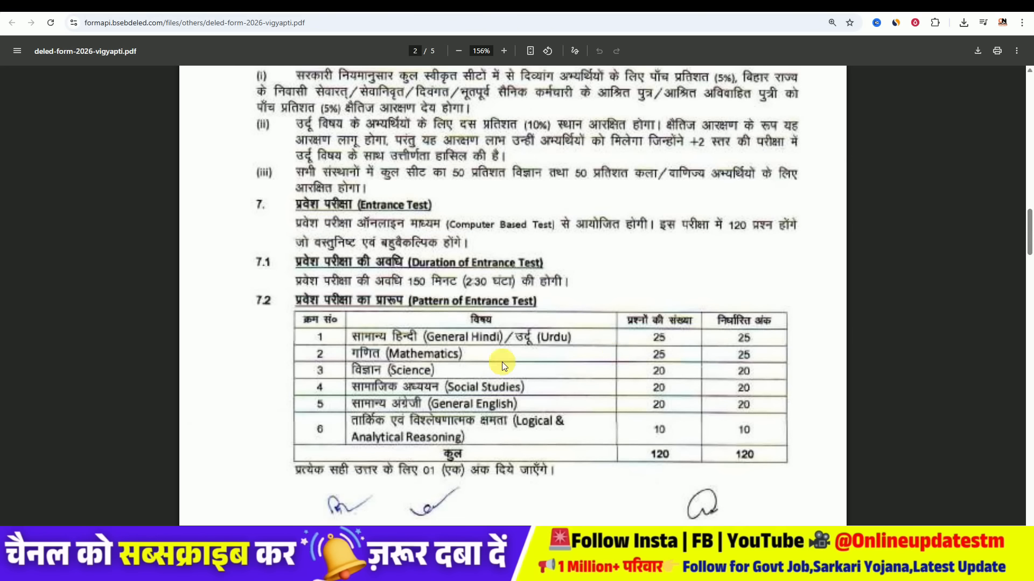
pyautogui.click(576, 50)
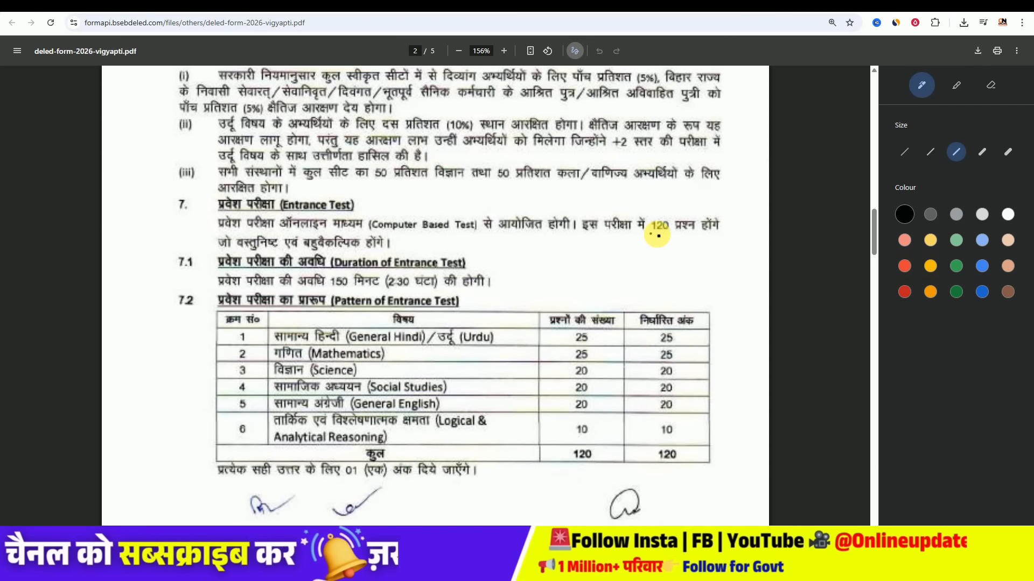
pyautogui.moveTo(650, 233); pyautogui.dragTo(677, 237)
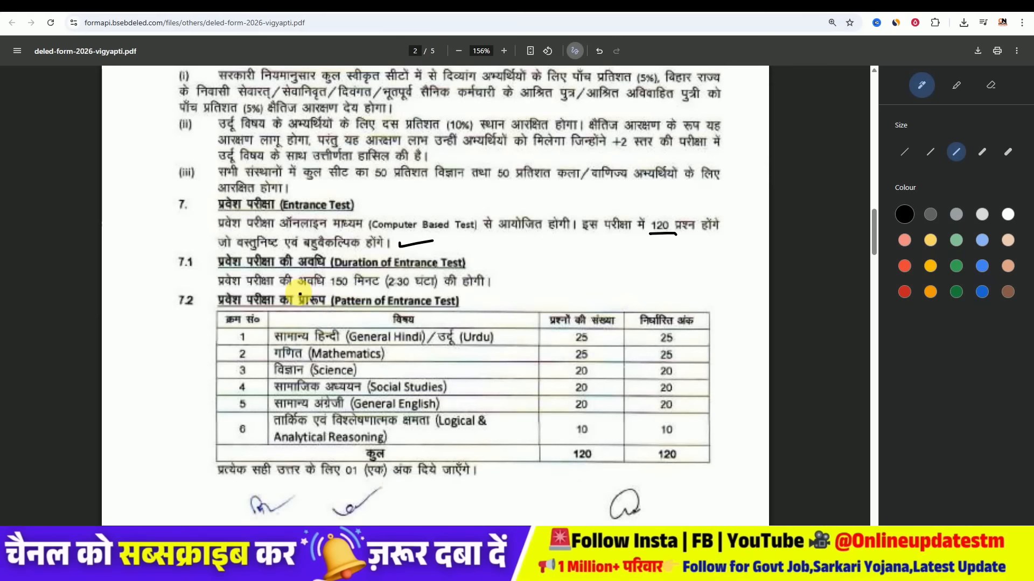
pyautogui.moveTo(389, 291); pyautogui.dragTo(435, 287)
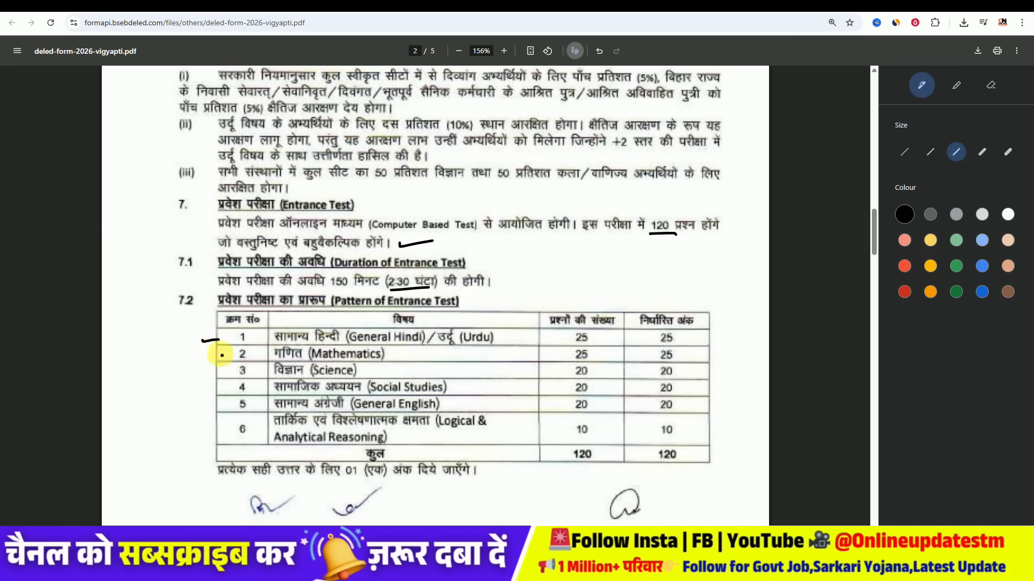
# Mark the subject rows of the exam pattern table, circle the total of 120 questions and underline the 01 mark per correct answer.
pyautogui.moveTo(214, 355)
pyautogui.mouseDown()
pyautogui.moveTo(204, 377)
pyautogui.moveTo(226, 394)
pyautogui.mouseUp()
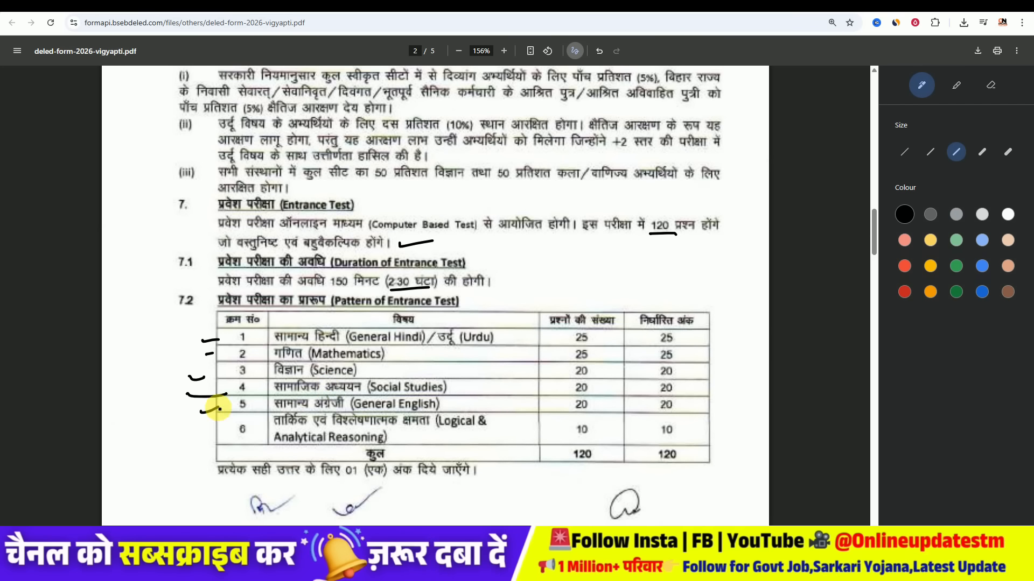
pyautogui.moveTo(174, 435); pyautogui.dragTo(186, 436)
pyautogui.moveTo(571, 451); pyautogui.dragTo(569, 449)
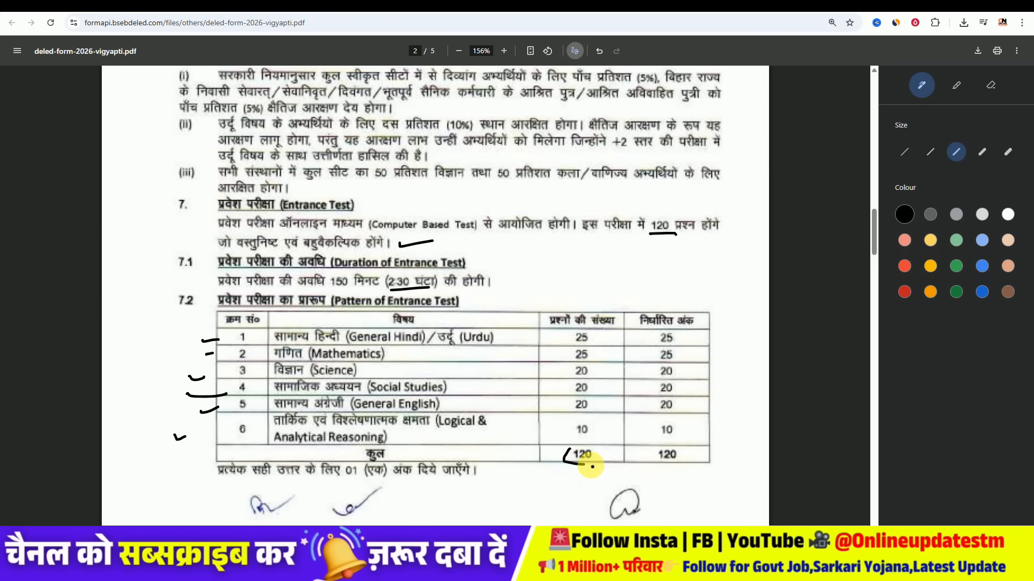
pyautogui.scroll(-1, 610, 439)
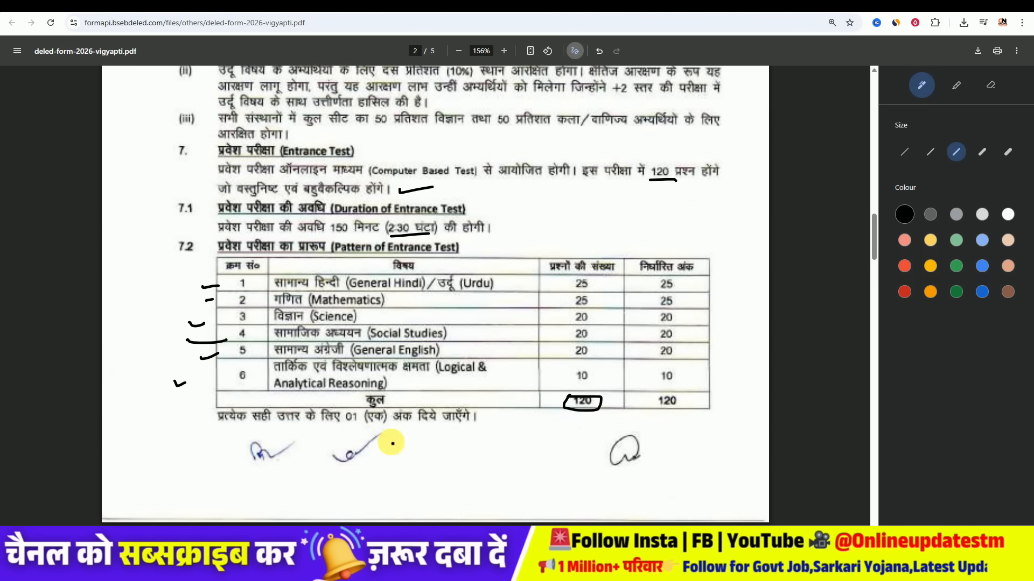
pyautogui.moveTo(336, 432); pyautogui.dragTo(381, 431)
# Mark the Minimum Qualifying Marks heading and underline the unreserved category, its 35 percent and the reserved category's 30 percent.
pyautogui.scroll(-2, 449, 413)
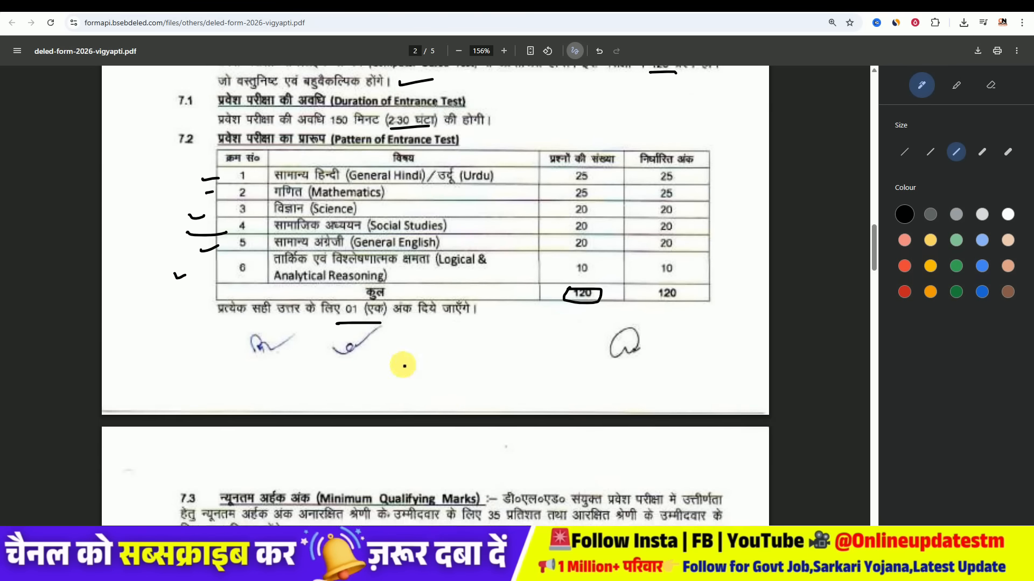
pyautogui.scroll(-2, 415, 350)
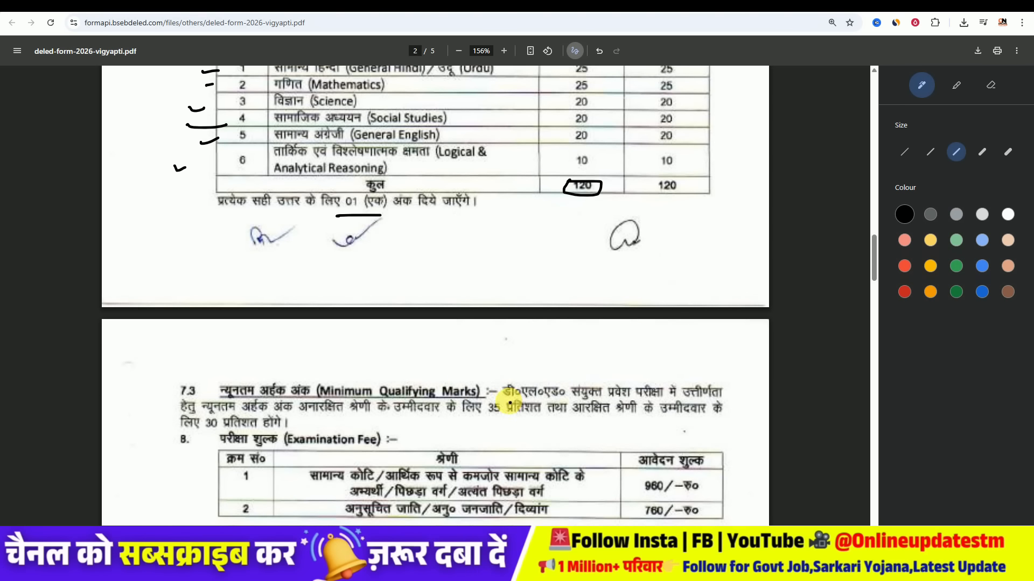
pyautogui.moveTo(224, 374); pyautogui.dragTo(297, 376)
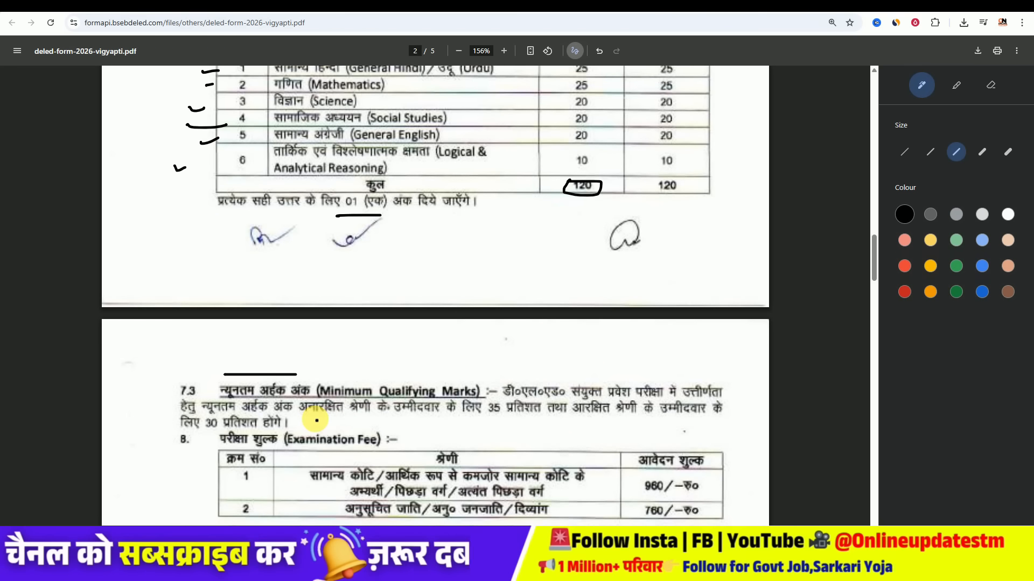
pyautogui.moveTo(316, 420); pyautogui.dragTo(368, 419)
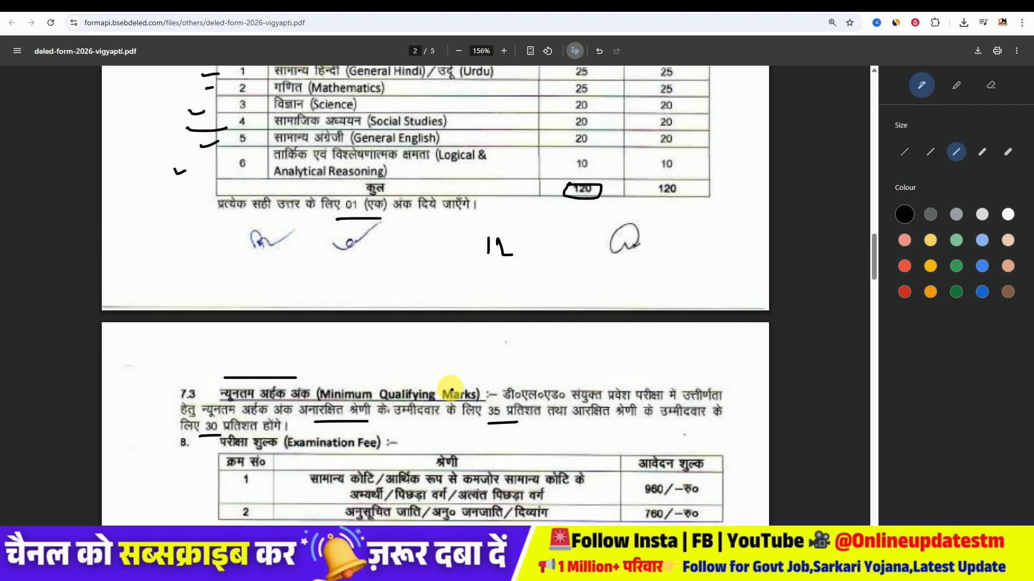
# Switch to the Bihar DElEd Admission 2026 article on onlineupdatestm.in and view its important links.
pyautogui.scroll(3, 451, 390)
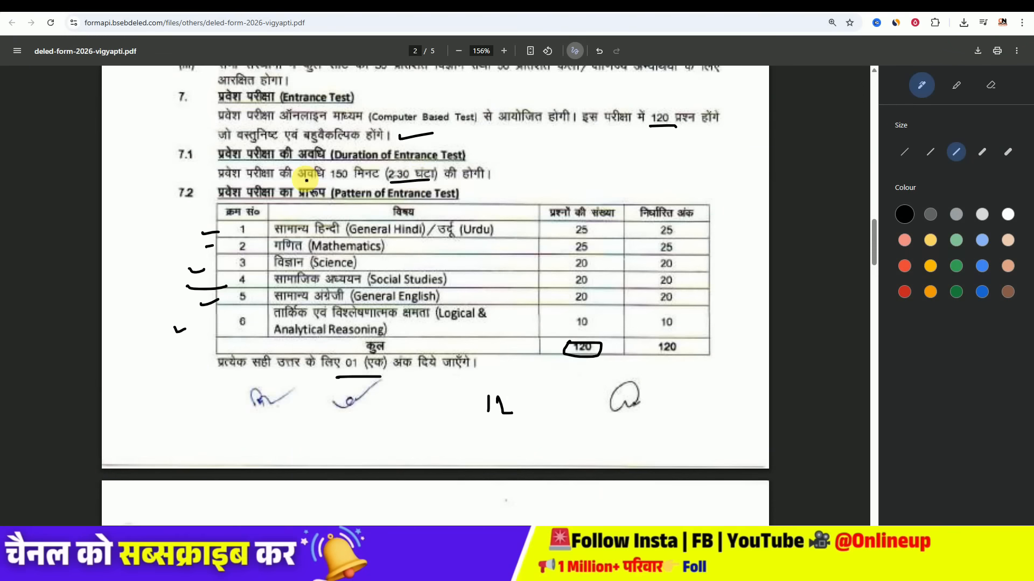
pyautogui.click(264, 6)
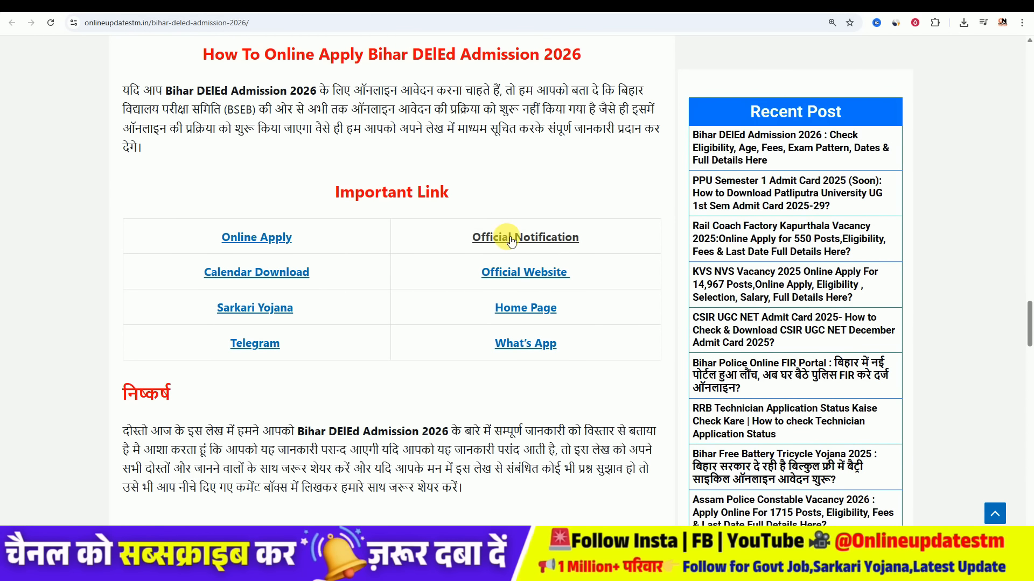